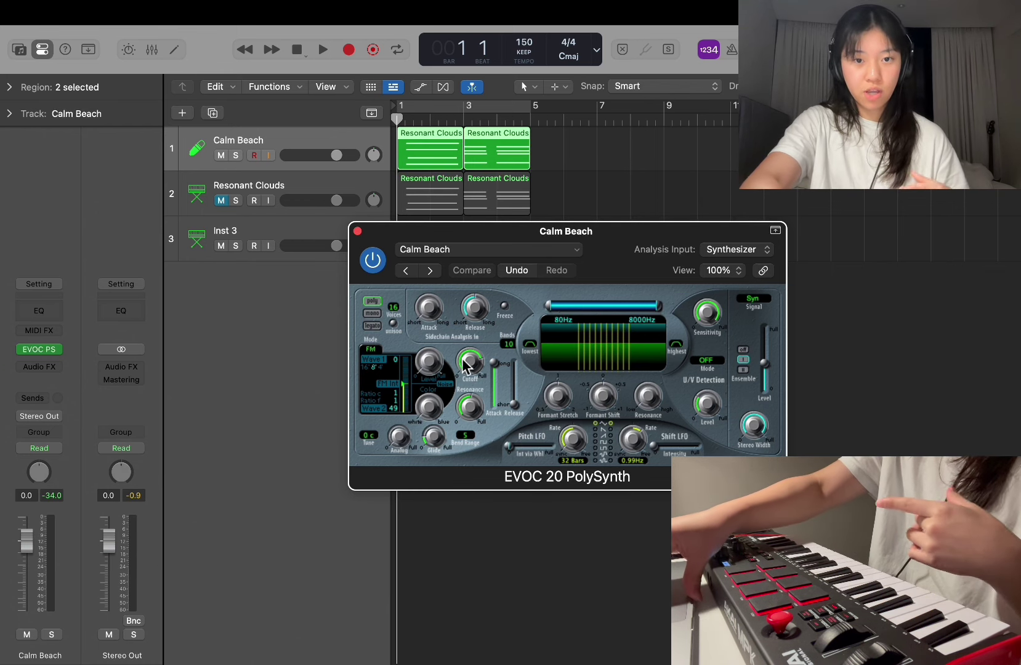
Step: Close the EVOC 20 PolySynth window, then unmute the Resonant Clouds track and select it for playing
left_click(357, 231)
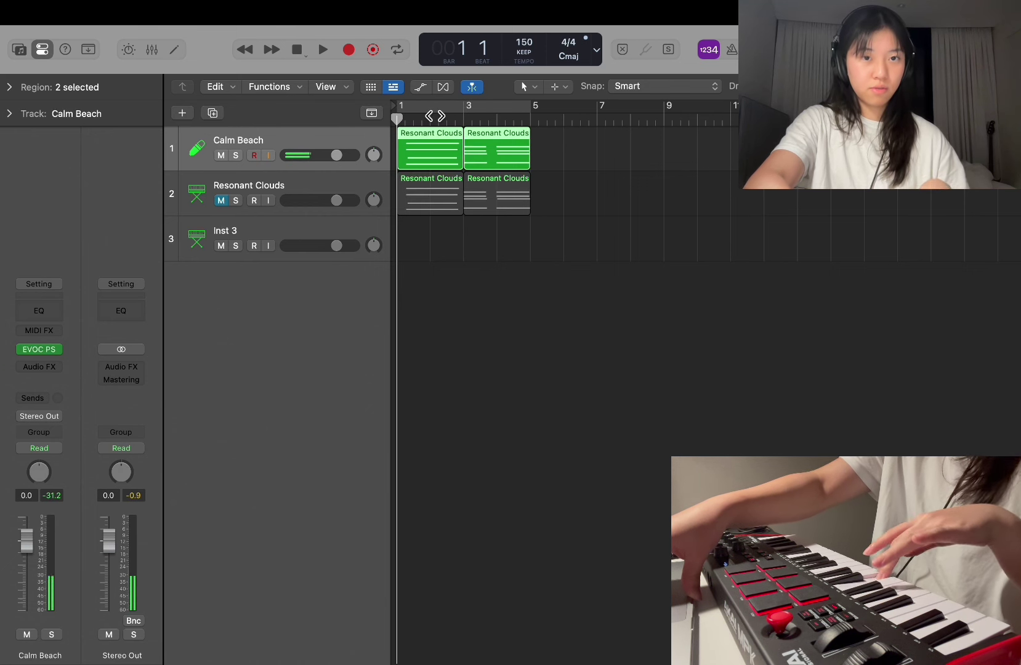
left_click(222, 200)
left_click(315, 191)
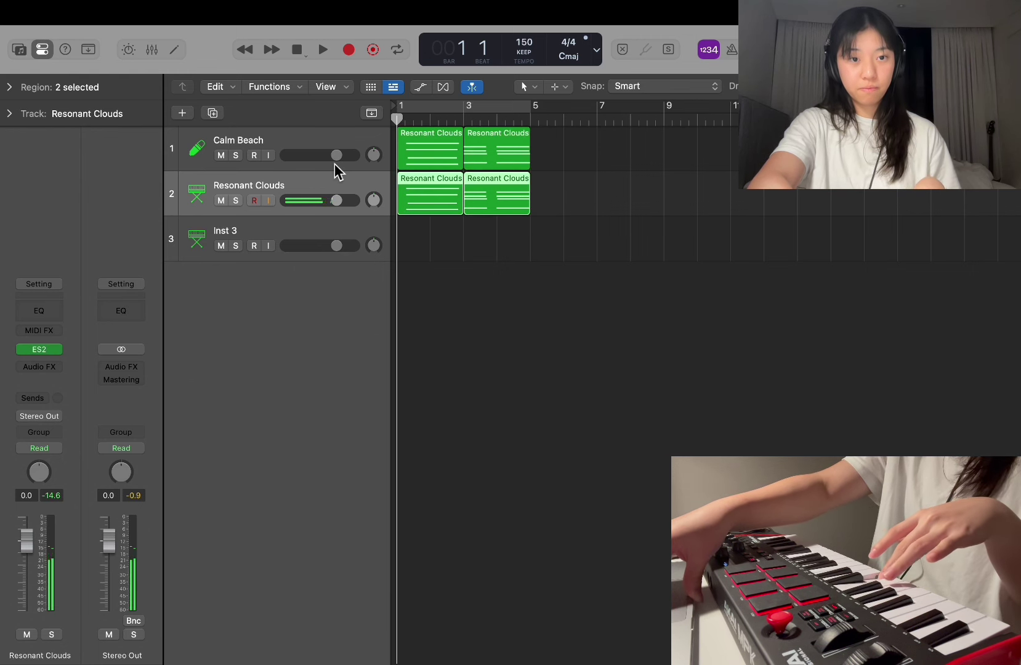
Step: Select the Inst 3 track, return the playhead to bar 1, and mute the Calm Beach and Resonant Clouds tracks
left_click(323, 225)
left_click(421, 120)
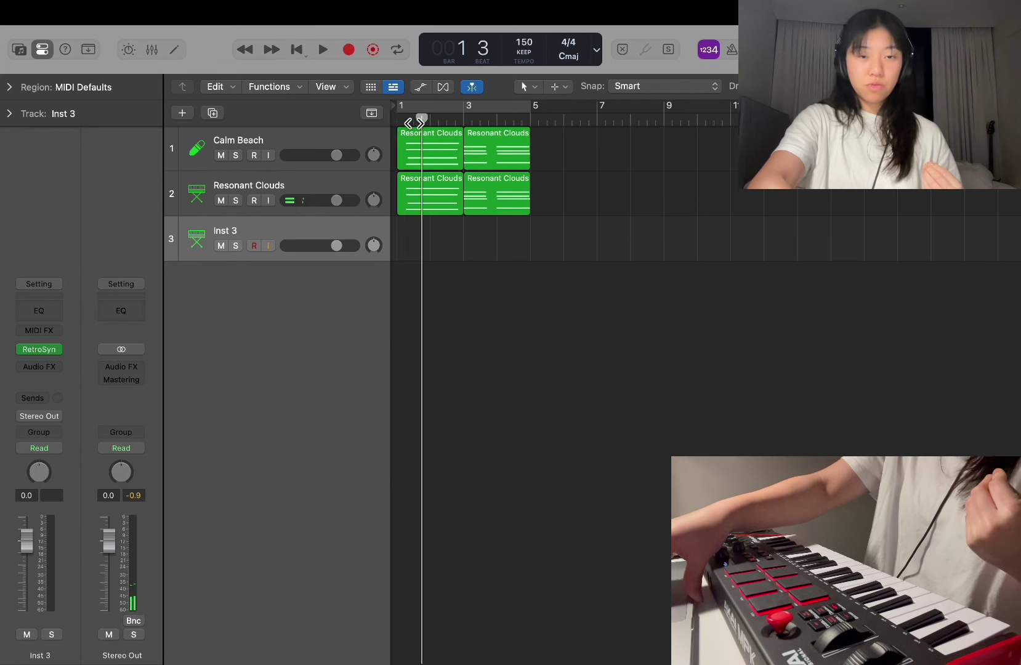
left_click_drag(422, 120, 398, 120)
left_click(220, 156)
left_click(221, 200)
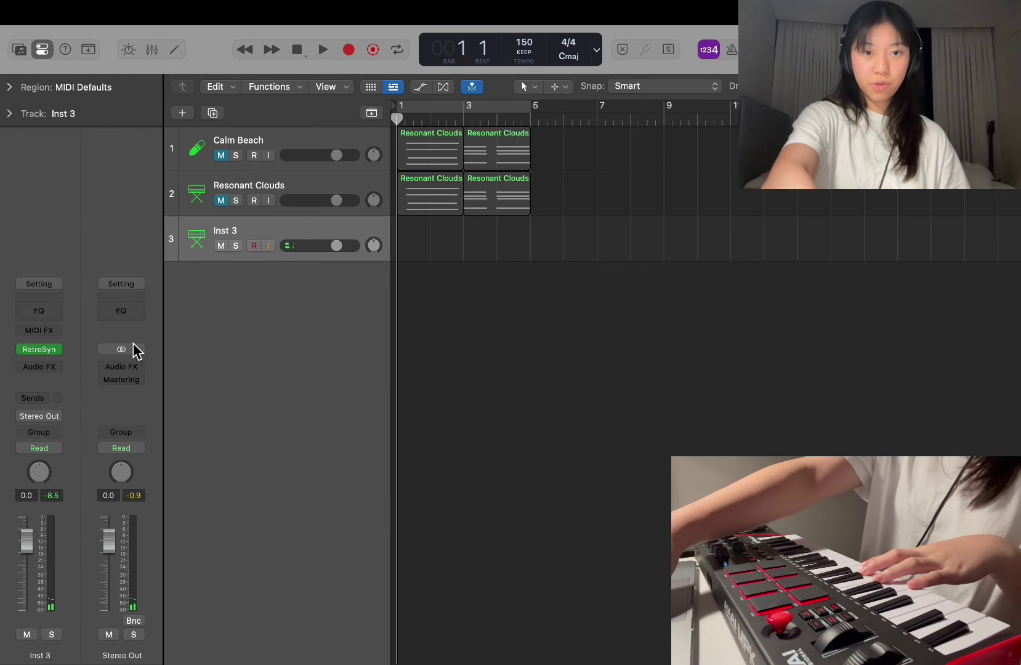
Step: Record a melody on the Inst 3 track from bar 1 to about bar 6
key("r")
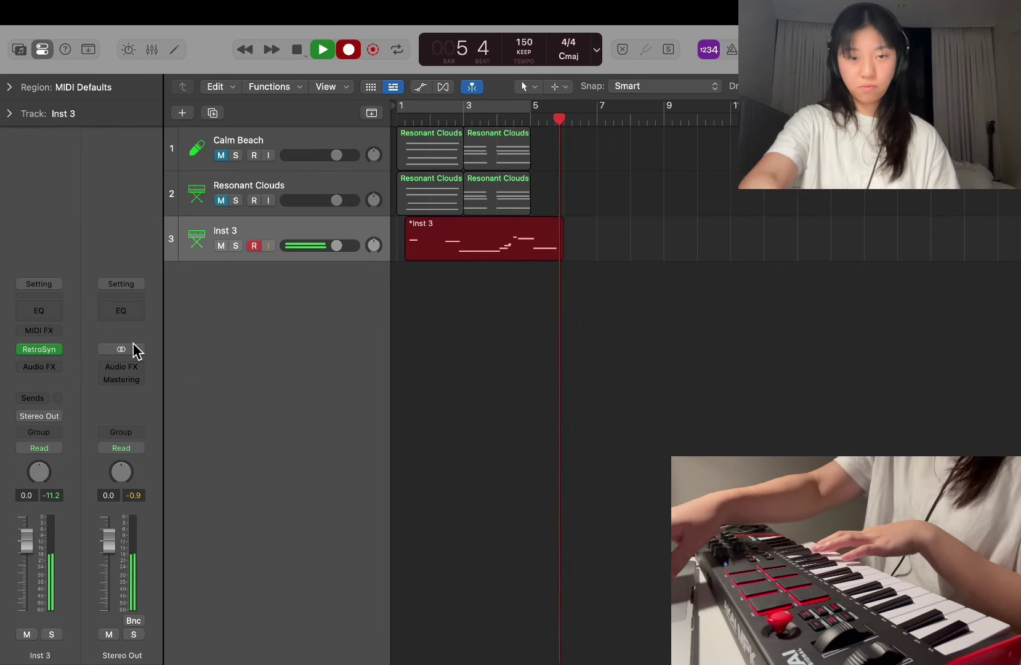
key("space")
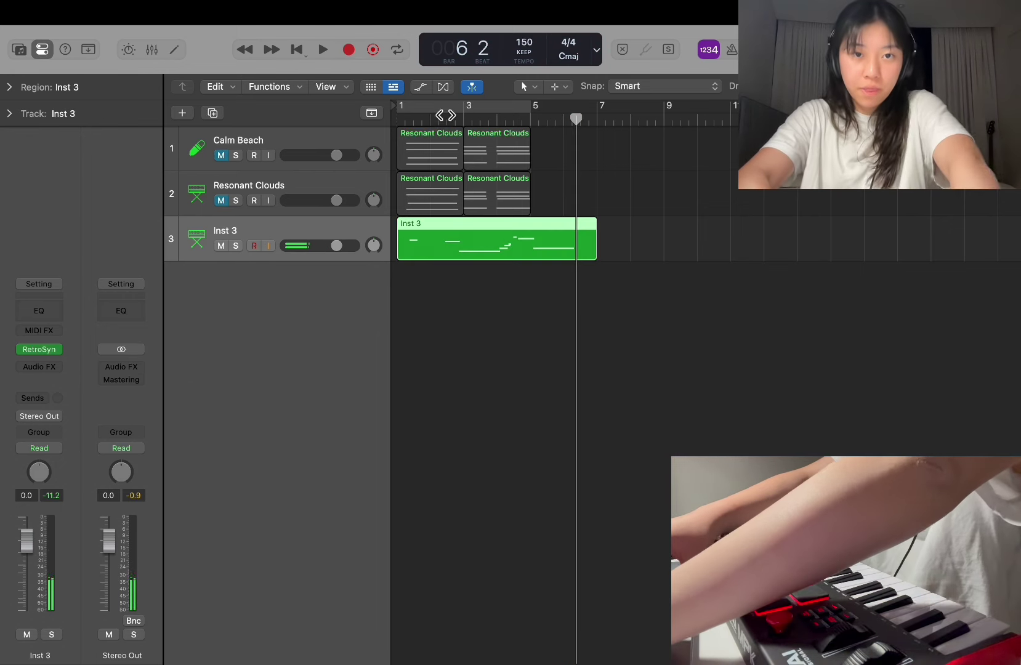
Step: Trim the silence before the first note of the Inst 3 region and align the region to bar 1
left_click(438, 123)
scroll(402, 275, "up", 5)
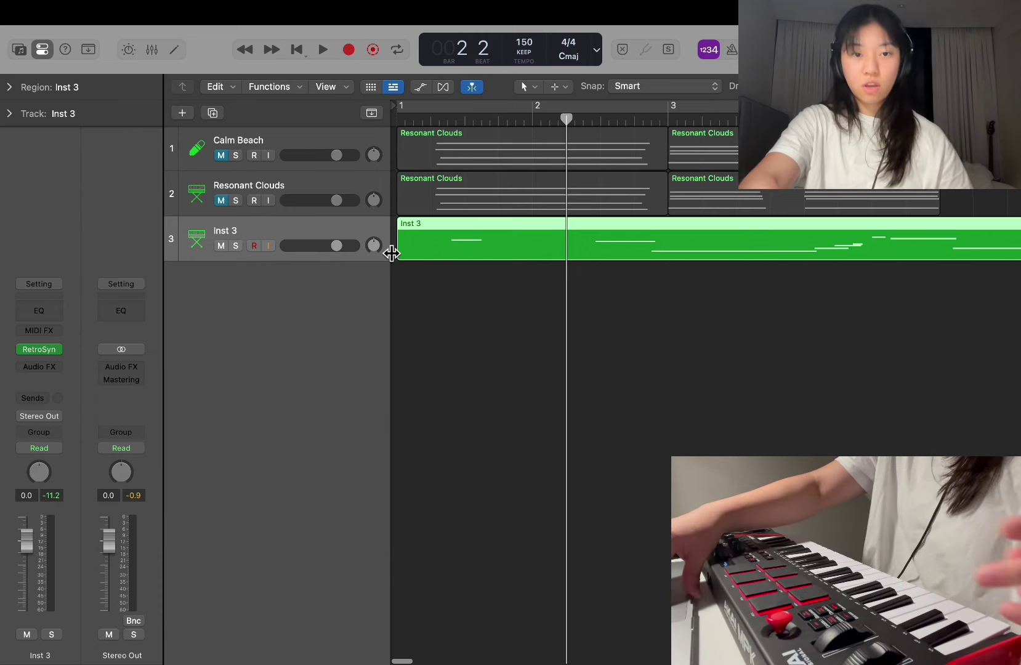
left_click_drag(397, 254, 460, 256)
scroll(541, 253, "right", 2)
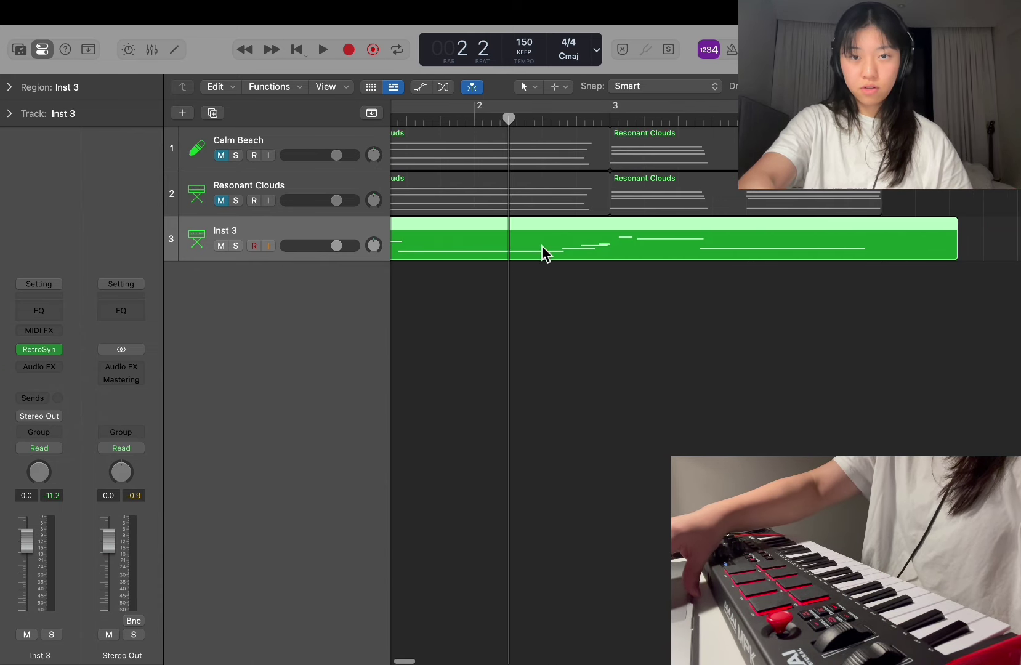
Step: Open the Inst 3 region in the Piano Roll and extend its end to bar 9
double_click(620, 249)
scroll(622, 369, "down", 4)
scroll(624, 496, "down", 4)
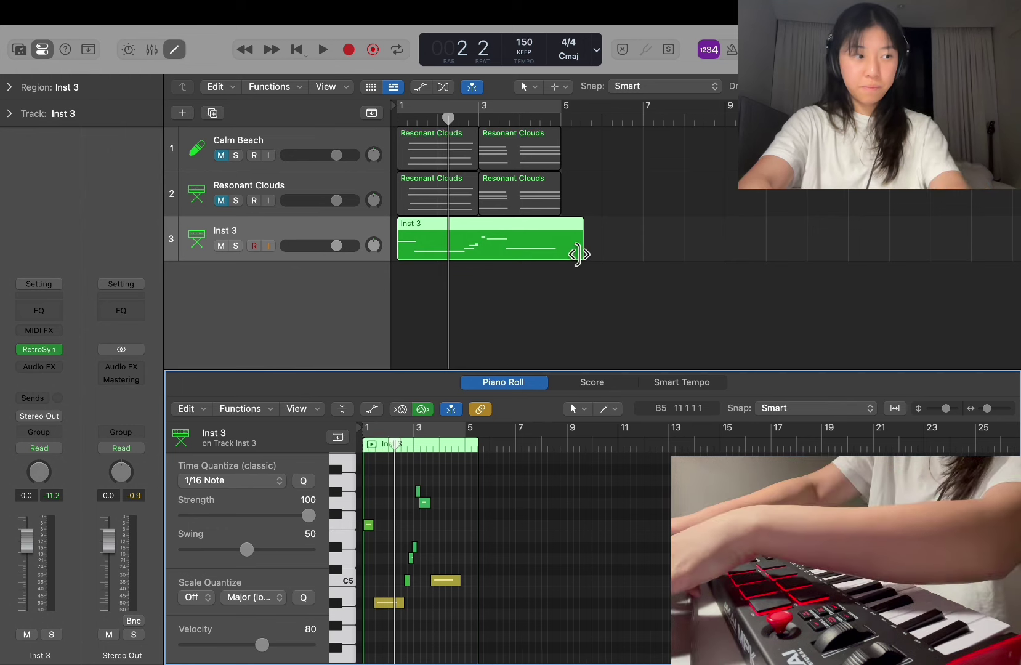
left_click_drag(577, 254, 726, 256)
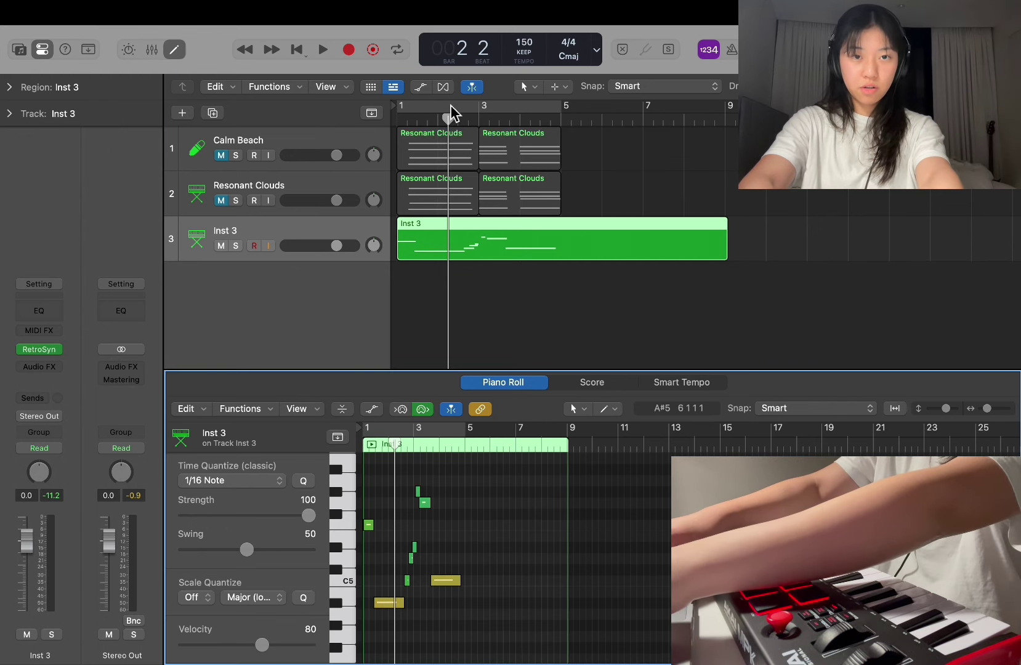
Step: Play the Inst 3 region from bar 1 to about bar 5 to check the recorded melody
left_click(450, 114)
key("Return")
key("space")
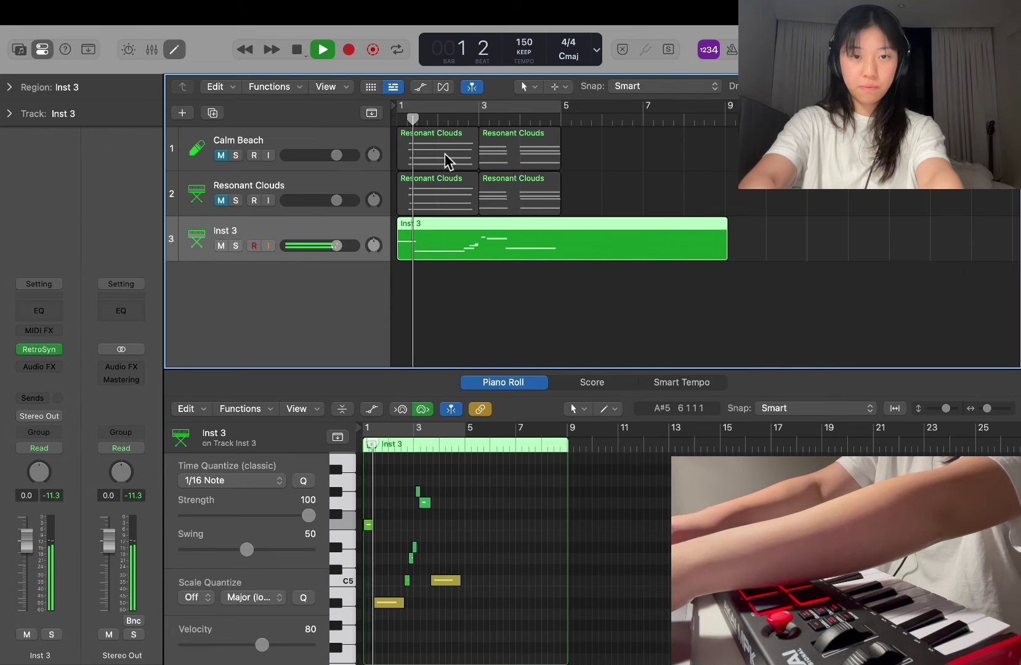
key("super+Right")
key("super+Right")
key("super+Right")
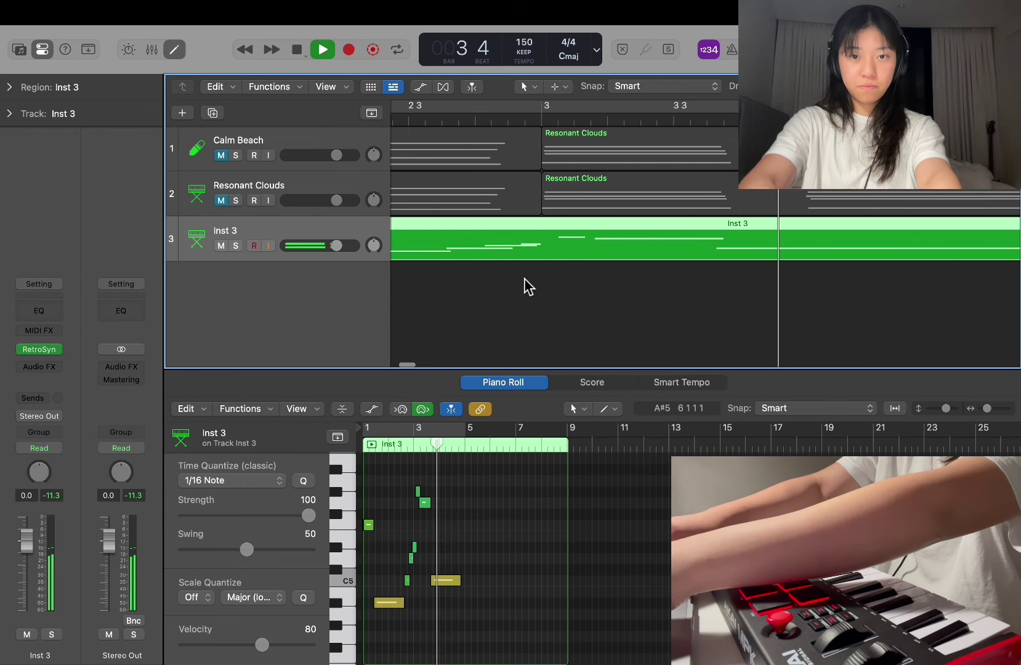
key("super+Left")
key("super+Left")
key("super+Left")
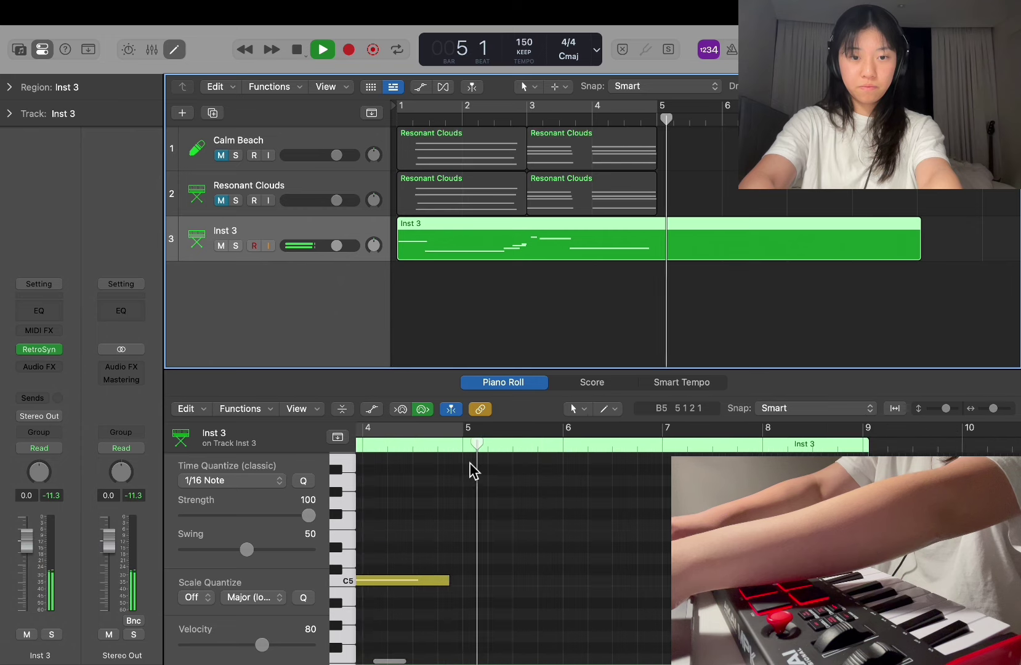
key("space")
Step: Copy all eight melody notes in the Piano Roll and paste them starting at bar 6
scroll(469, 469, "left", 5)
left_click_drag(668, 623, 347, 473)
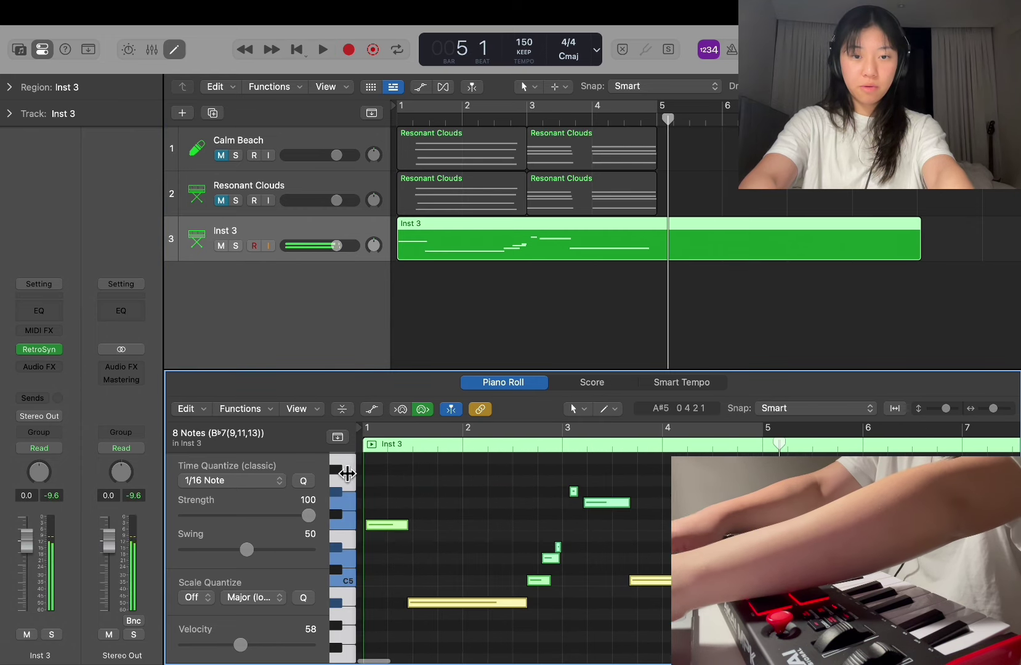
scroll(468, 468, "right", 3)
left_click_drag(706, 449, 786, 447)
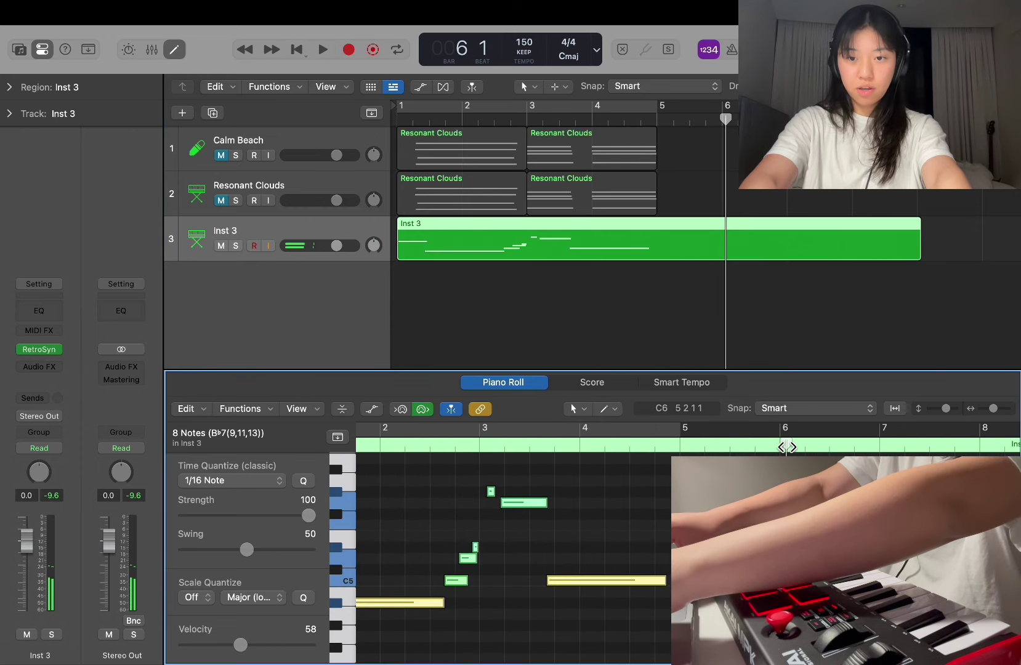
key("super+v")
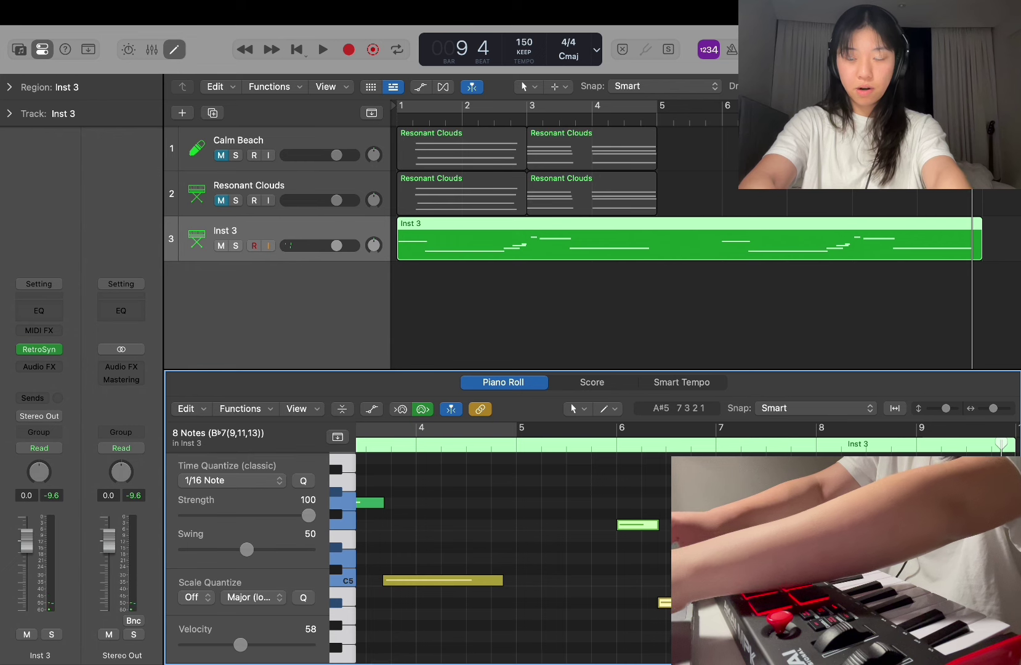
Step: Lower the first note of the pasted phrase at bar 6 to C5 in the Piano Roll
scroll(511, 554, "right", 3)
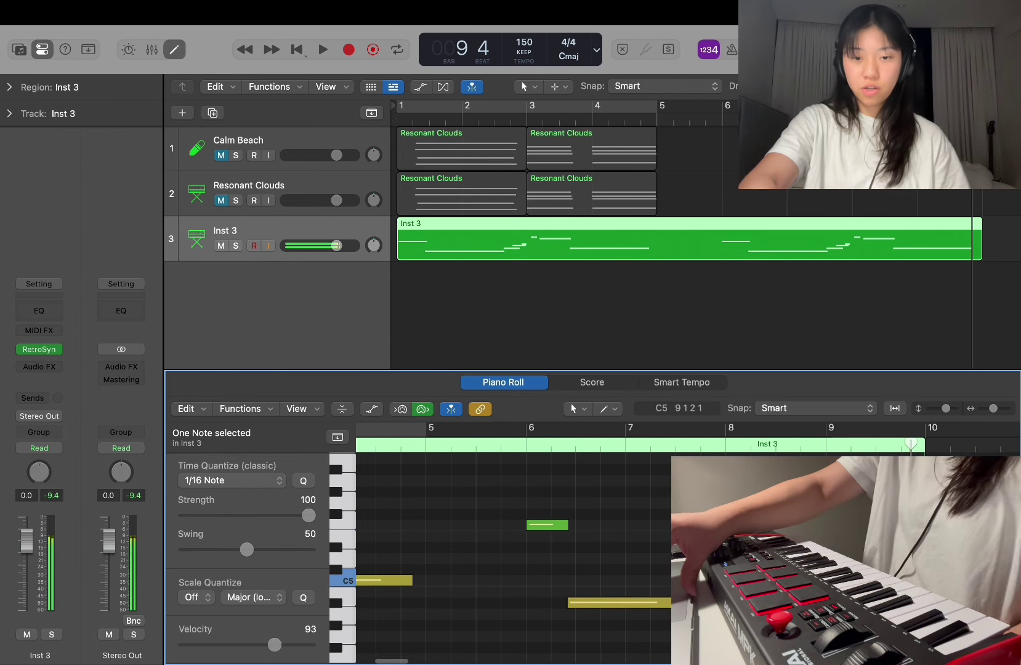
left_click(558, 524)
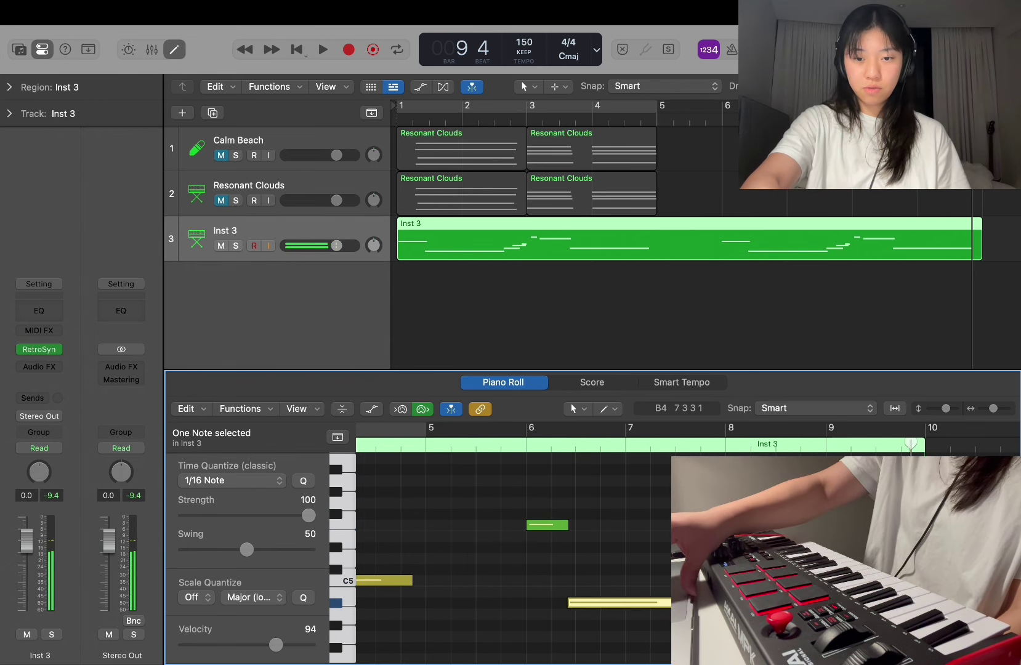
left_click(665, 578)
left_click(555, 525)
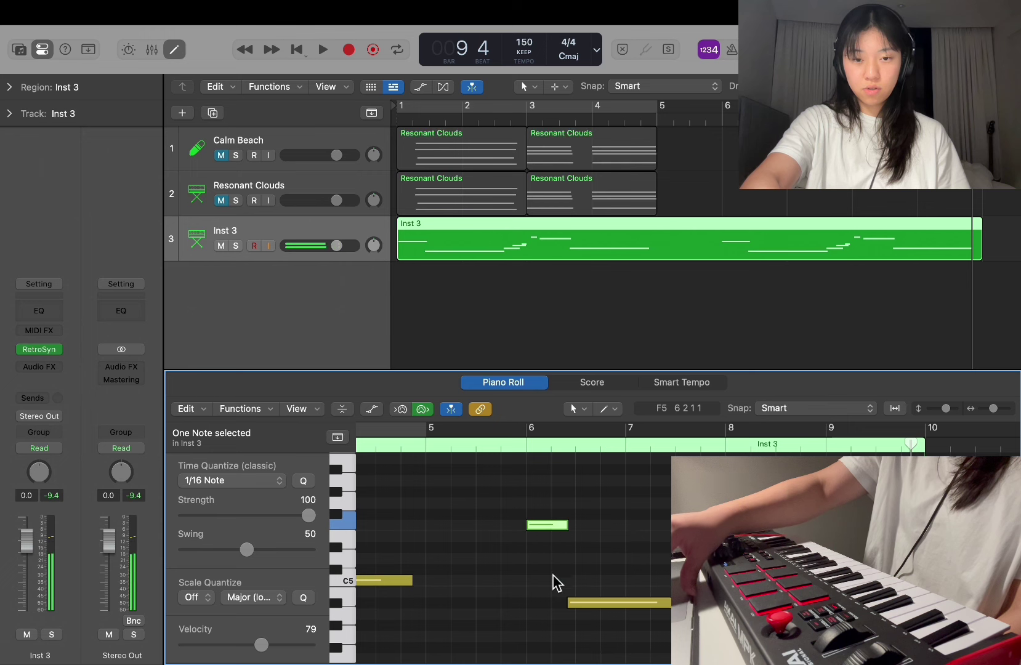
scroll(552, 579, "down", 4)
mouse_move(549, 474)
left_mouse_down()
mouse_move(539, 634)
mouse_move(542, 477)
mouse_move(559, 479)
left_mouse_up()
scroll(579, 499, "up", 5)
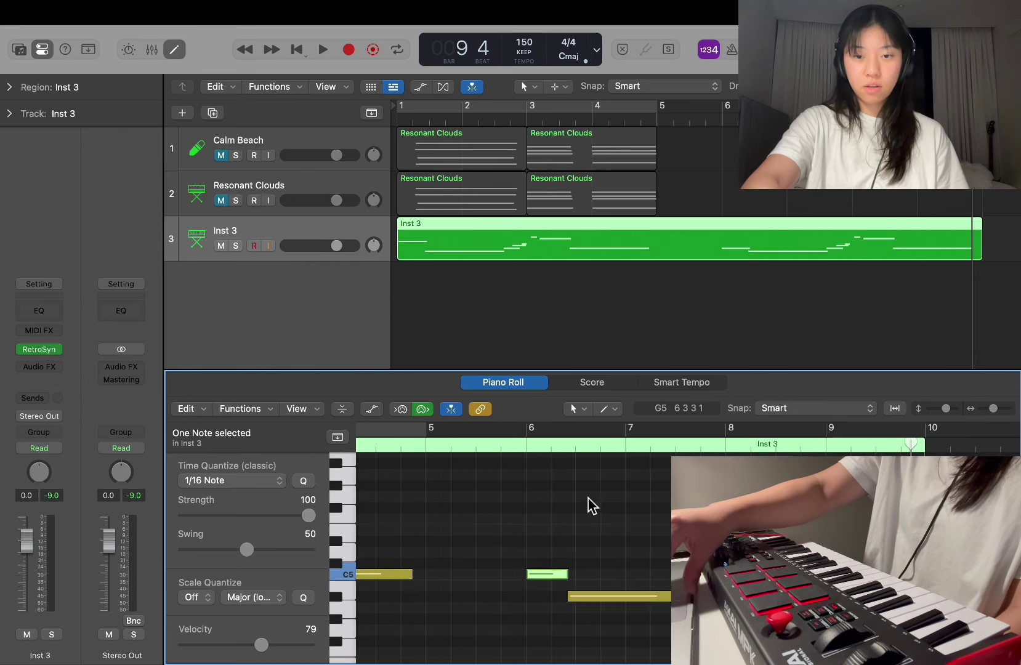
scroll(621, 572, "left", 2)
left_click(631, 602)
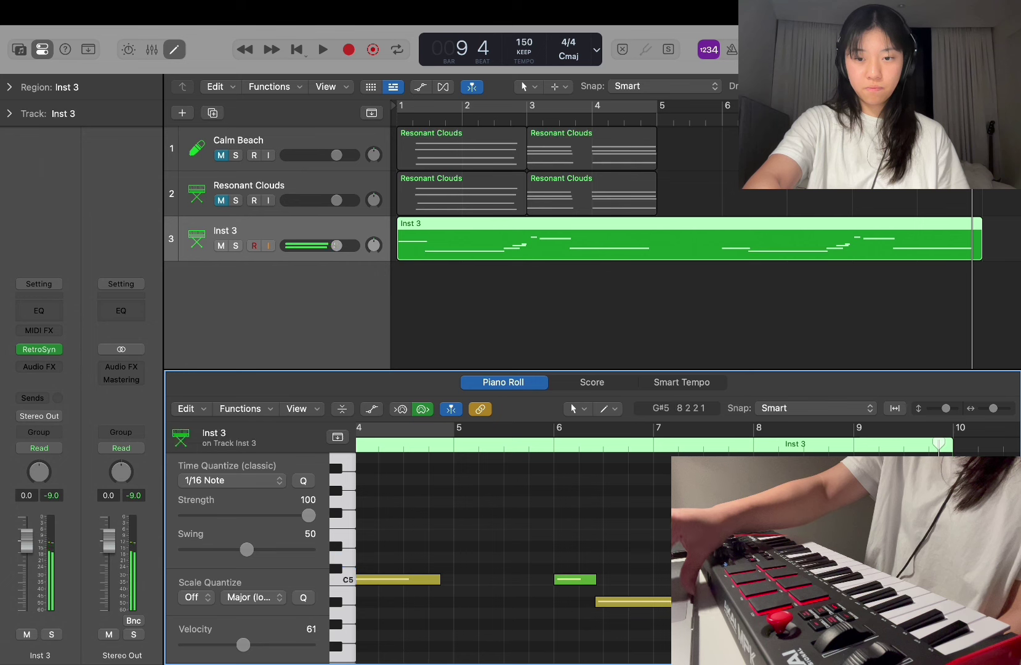
left_click(588, 539)
key("super+Left")
key("super+Left")
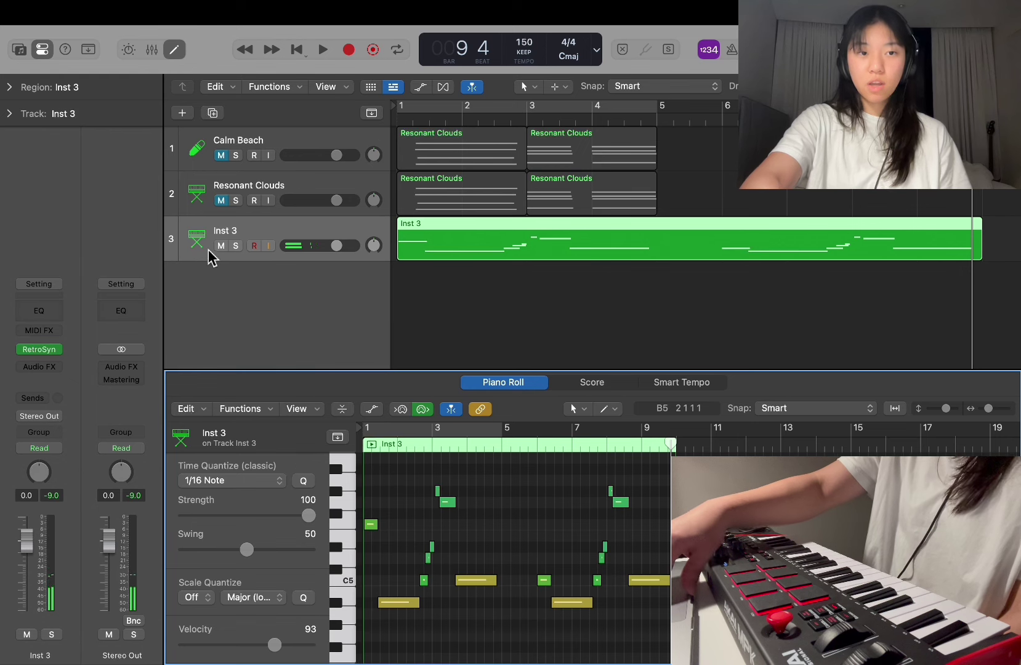
Step: Rename the Inst 3 track as lead and mute it
double_click(223, 230)
key("BackSpace")
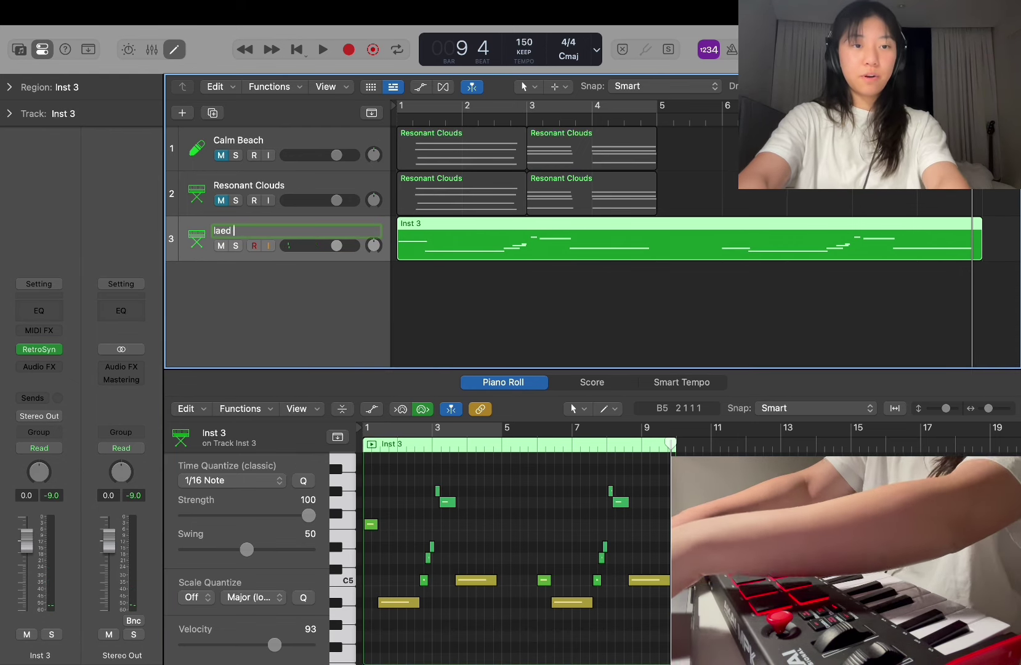
type("la")
key("BackSpace")
type("ead")
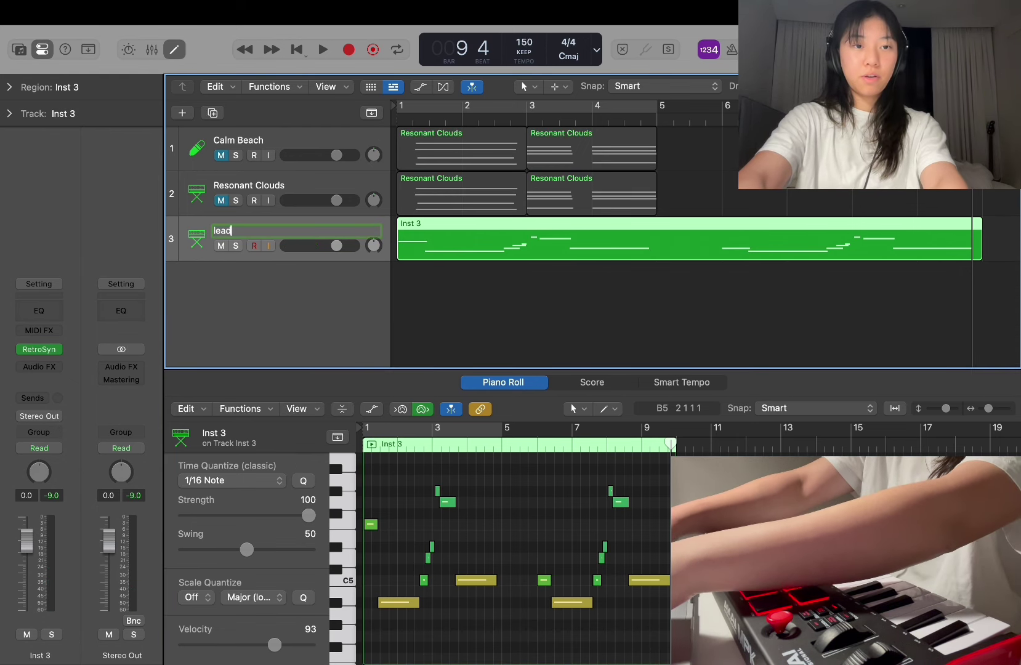
left_click(477, 351)
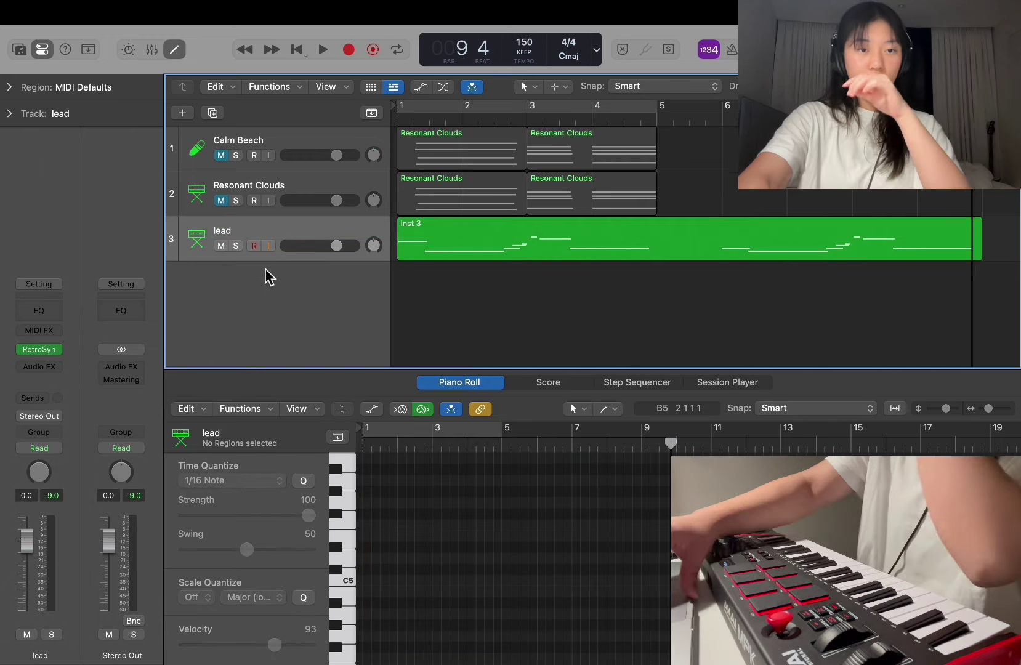
left_click(221, 245)
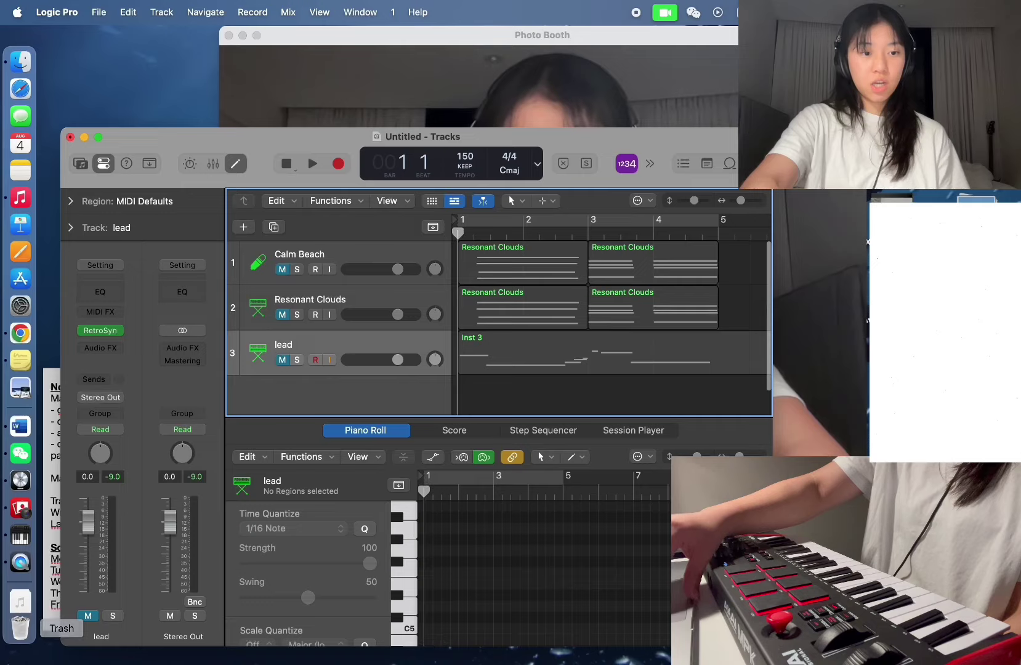
Step: Add the DJ Scratch effect, the NewJeans Super Shy acapella and LDN_CDNB1_05_FullBreak_Loop_Gmajor_86BPM from Downloads as new tracks at bar 1, and restore full screen
left_click(21, 601)
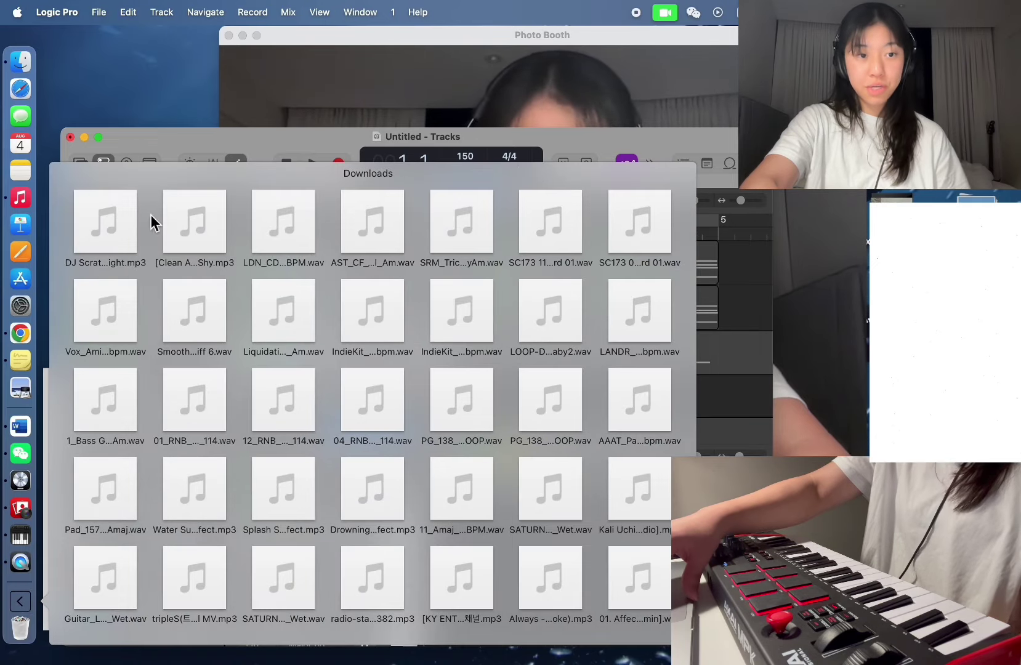
left_click_drag(101, 219, 467, 391)
left_click(20, 603)
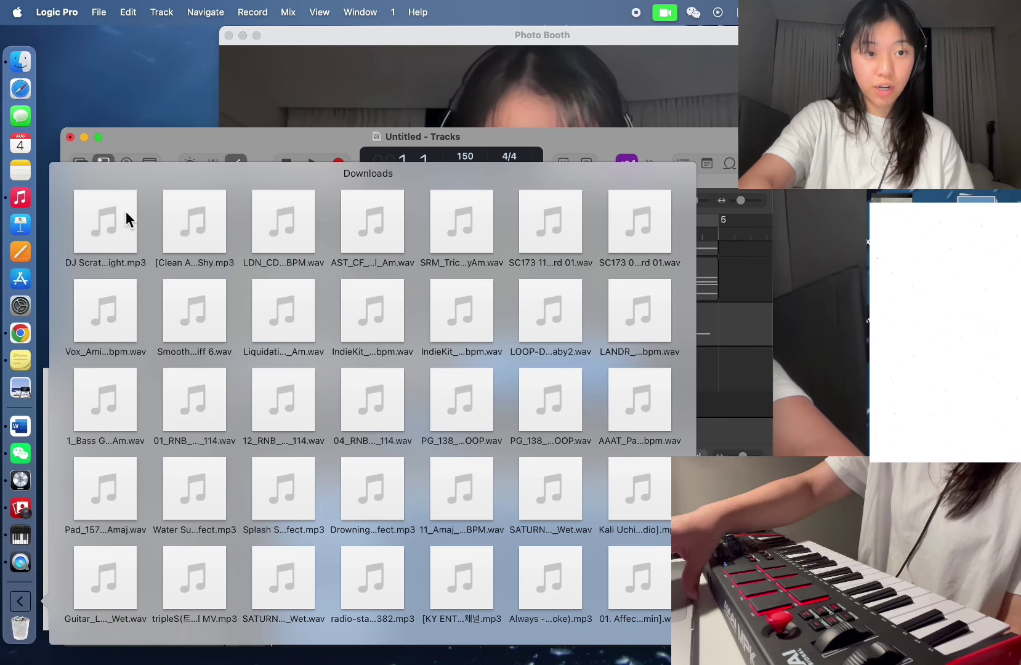
left_click_drag(204, 224, 425, 407)
left_click(20, 604)
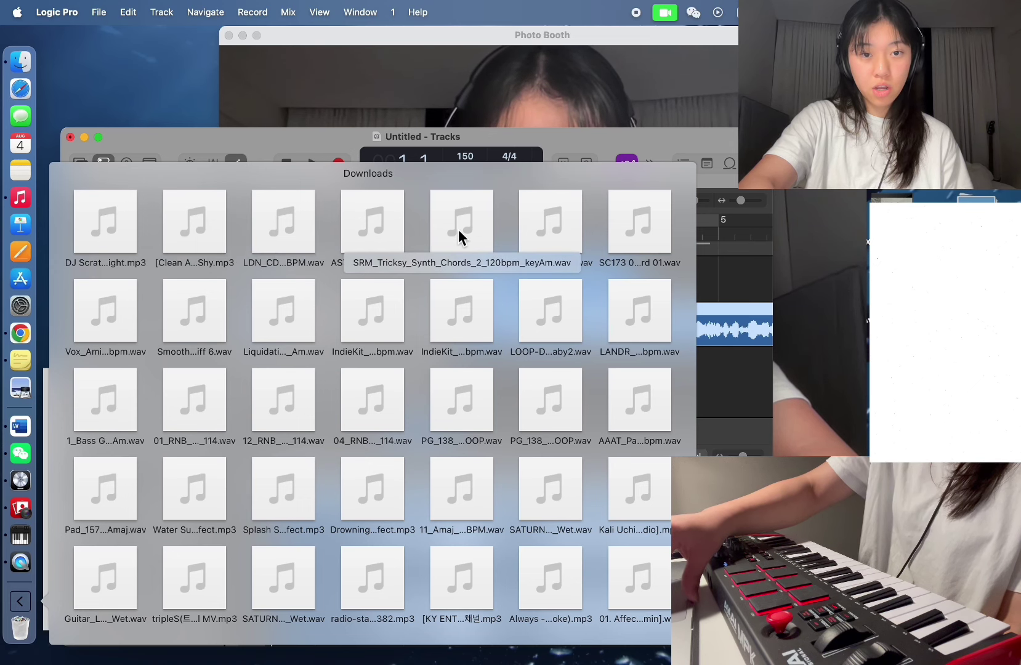
left_click_drag(265, 227, 463, 369)
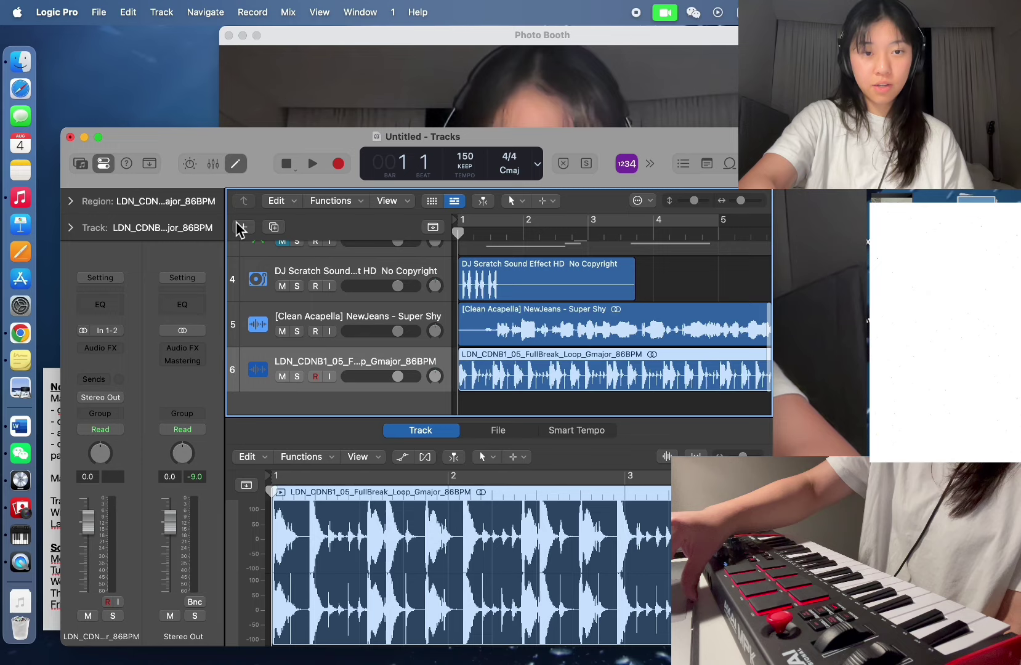
left_click(98, 136)
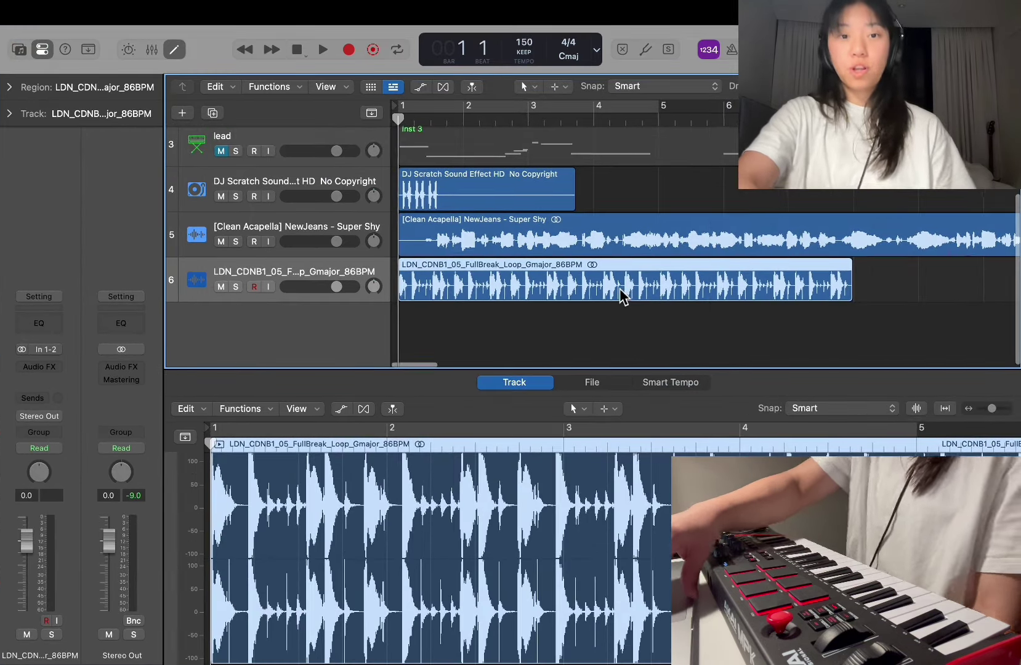
Step: Mute the DJ Scratch effect and the Super Shy acapella tracks
scroll(624, 292, "up", 2)
left_click(220, 222)
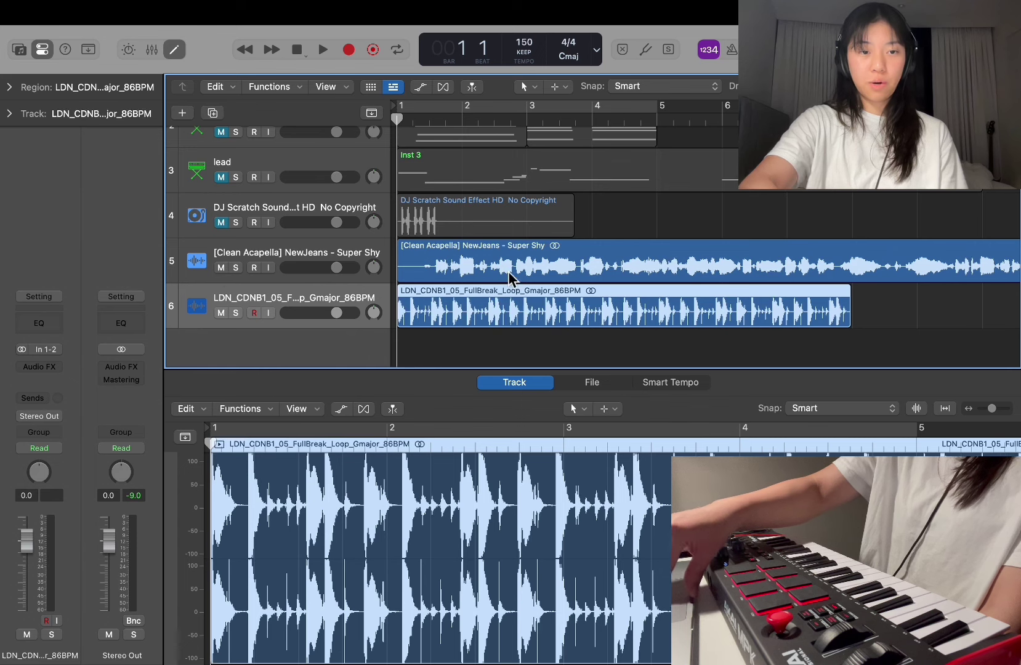
left_click(220, 268)
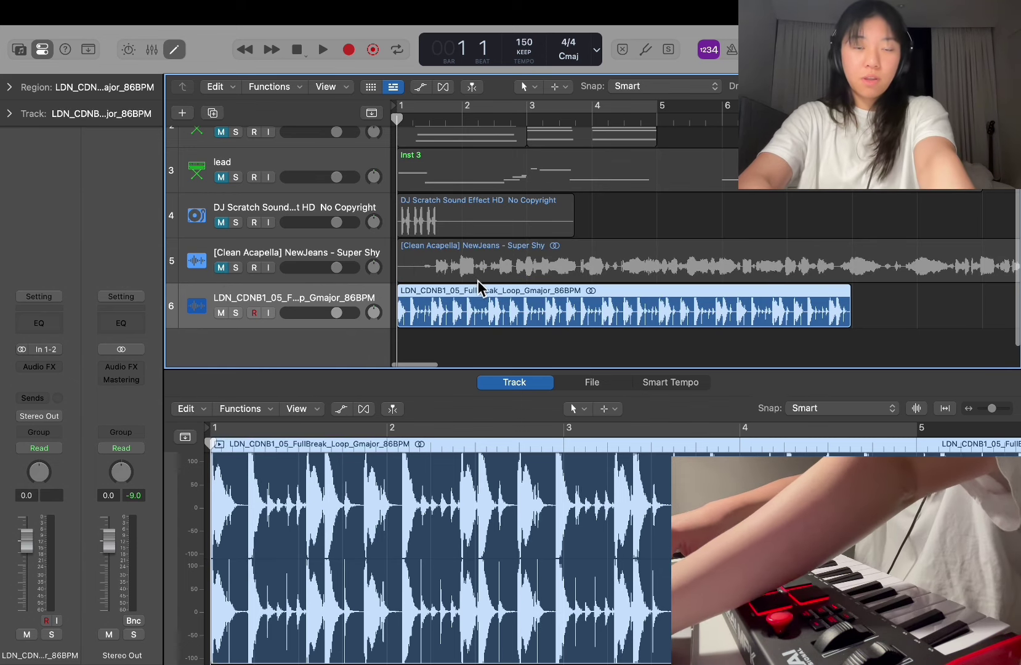
Step: Play the opening of the drum break loop and lower its track volume to -3.0 dB
key("space")
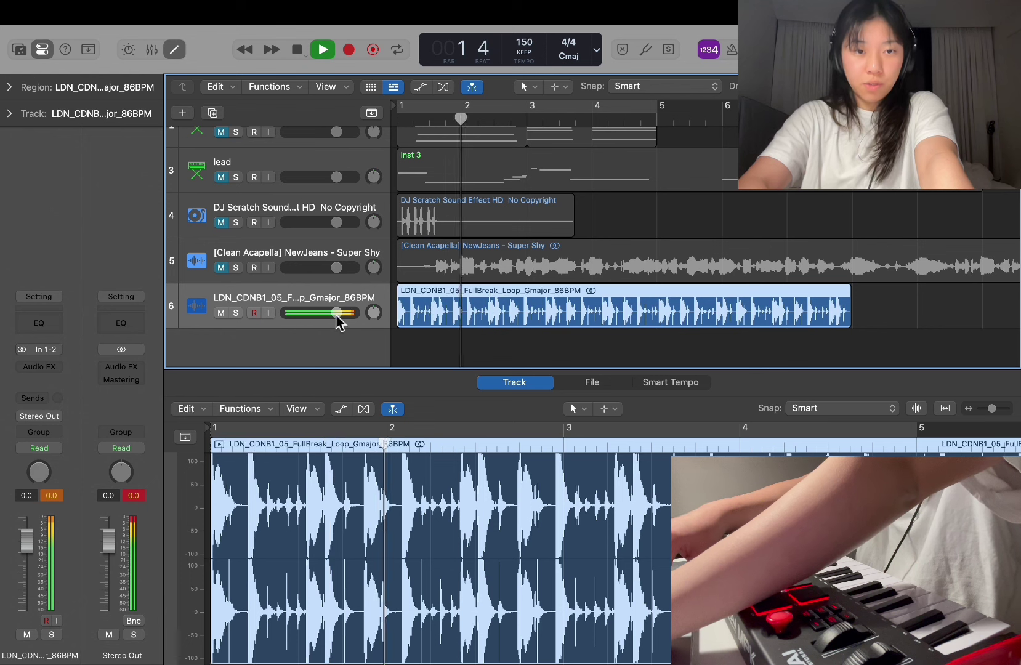
key("space")
left_click_drag(338, 312, 335, 312)
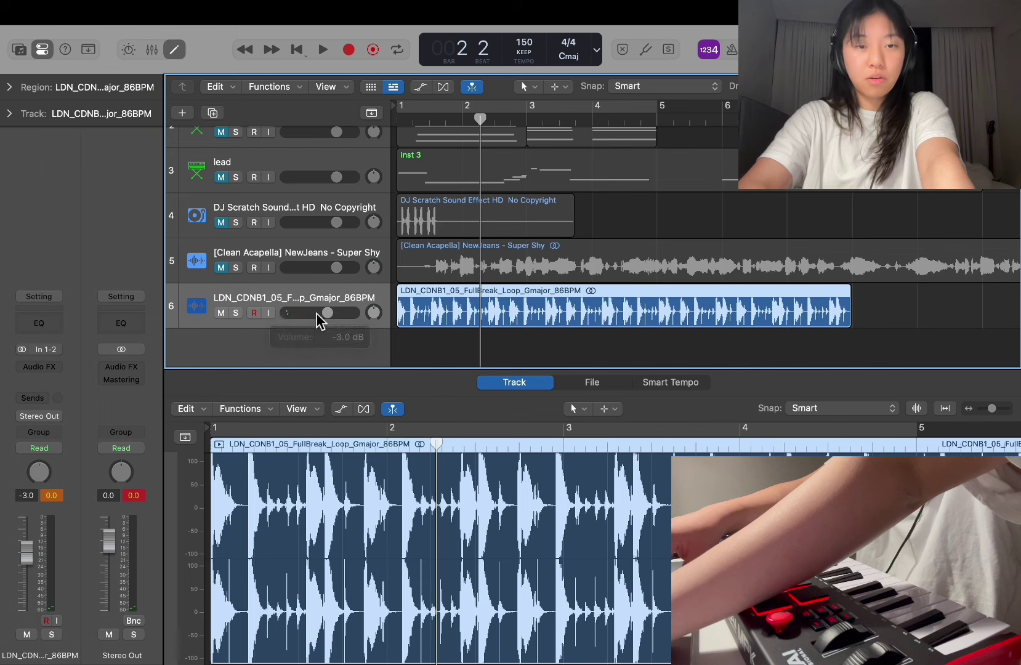
Step: Unmute the Super Shy acapella, play it with the drum break loop, and match the drum loop region to the project tempo
left_click(228, 275)
key("space")
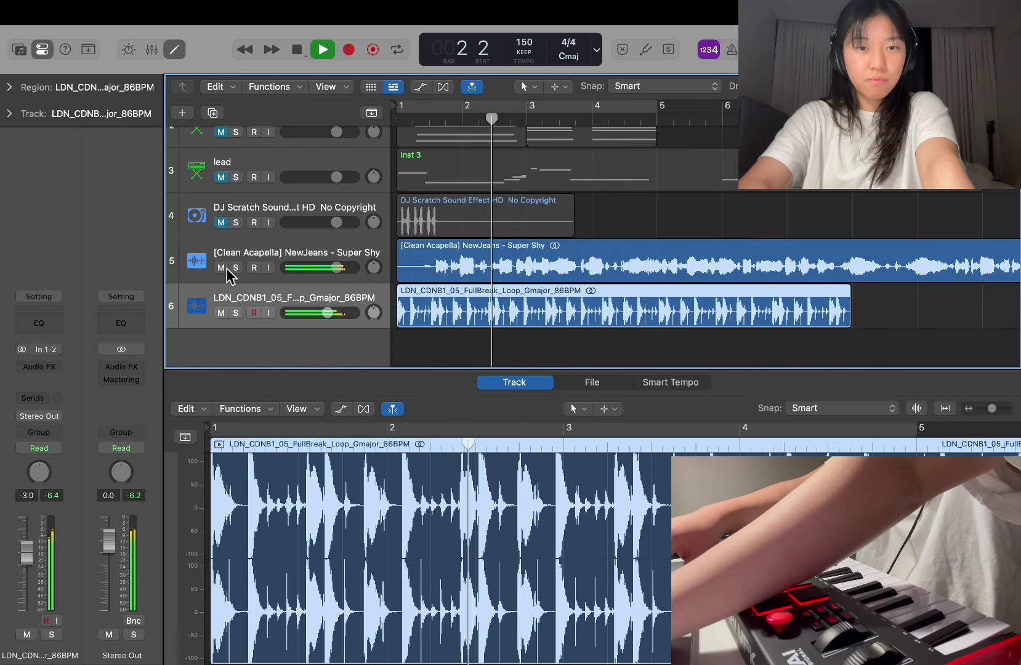
right_click(455, 320)
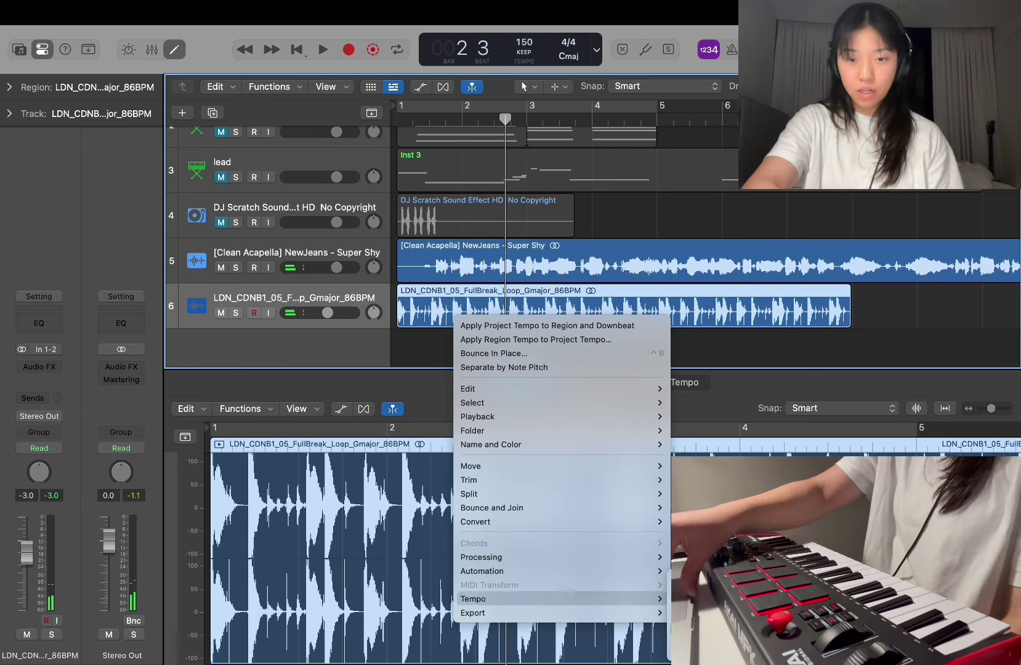
left_click(708, 598)
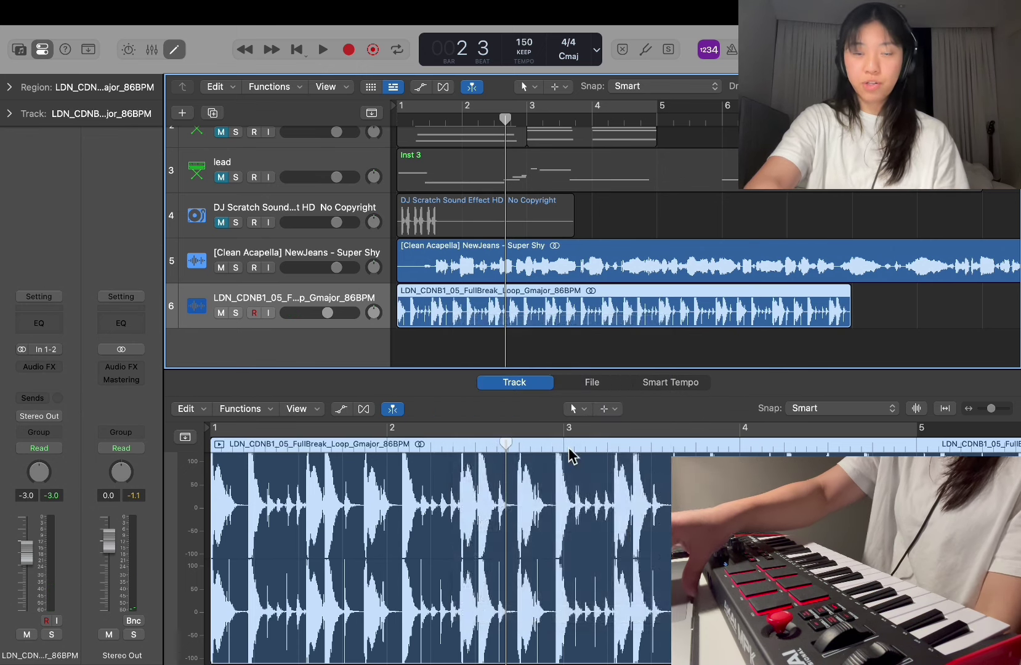
Step: Play the opening of the acapella and the tempo-matched drum loop together from bar 1
left_click(396, 108)
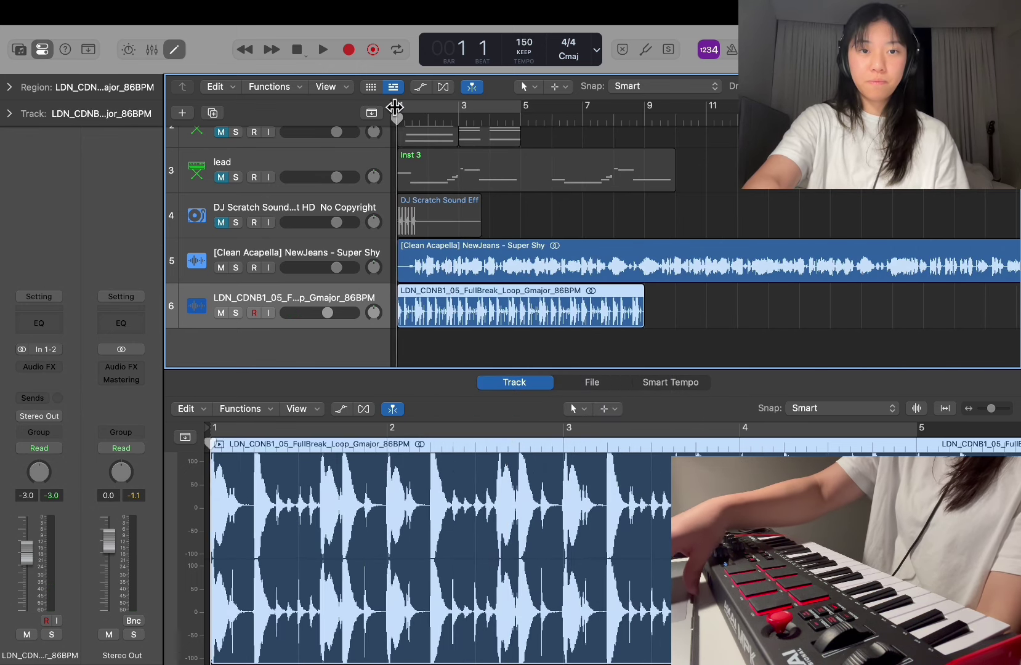
key("space")
key("space")
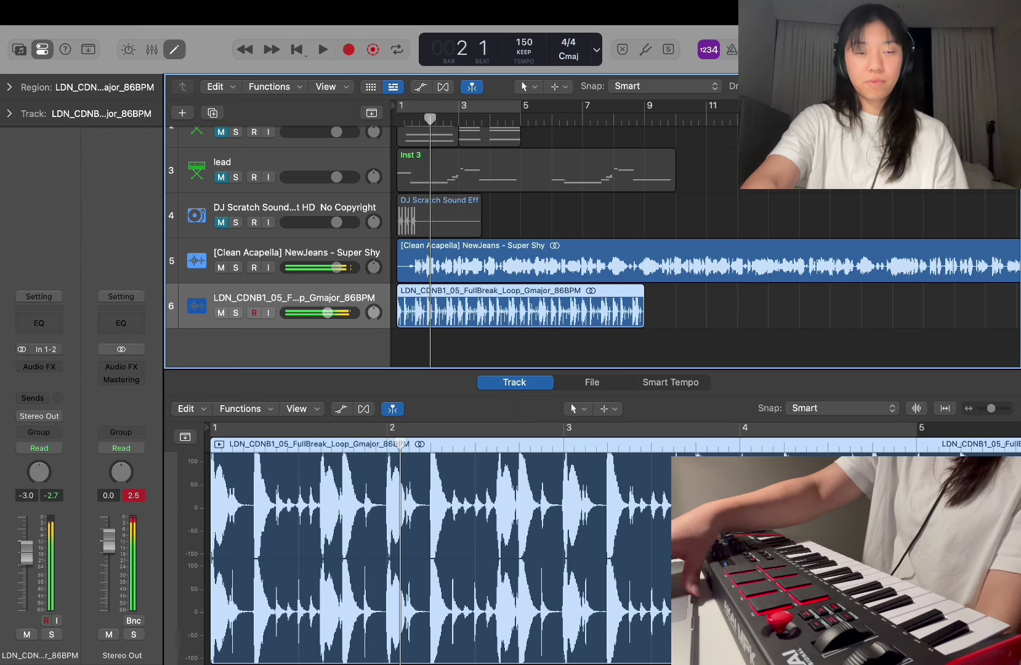
scroll(433, 253, "up", 5)
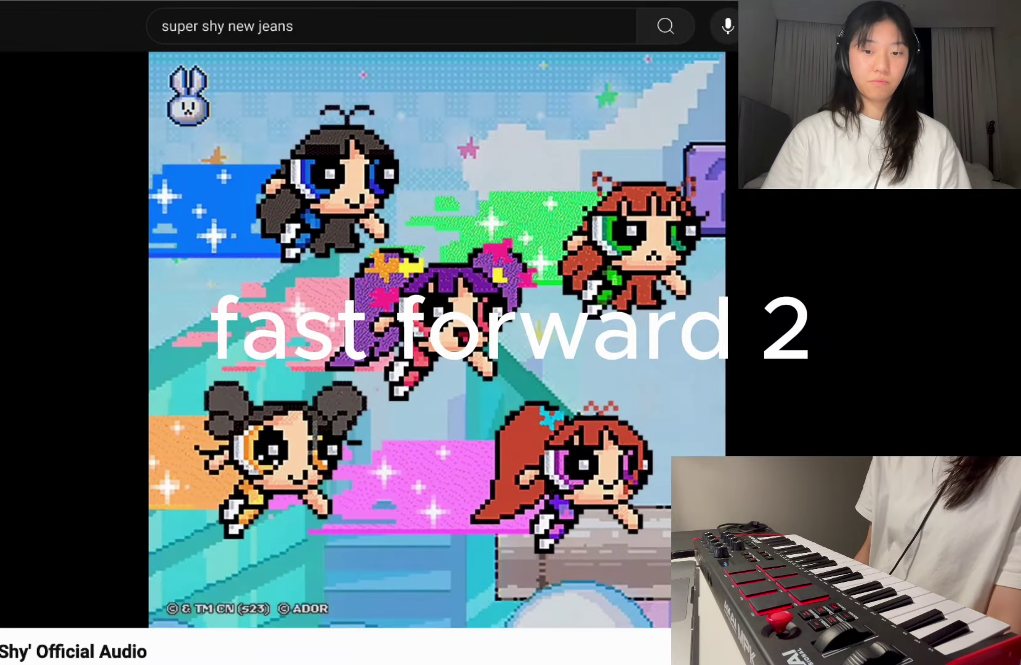
mouse_move(348, 357)
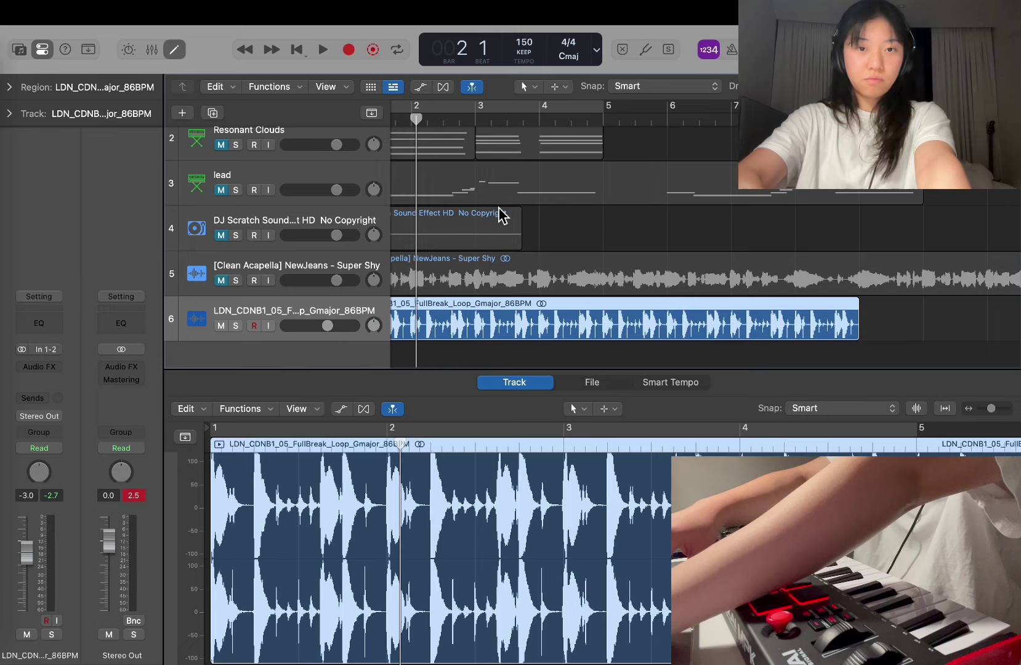
scroll(497, 217, "down", 3)
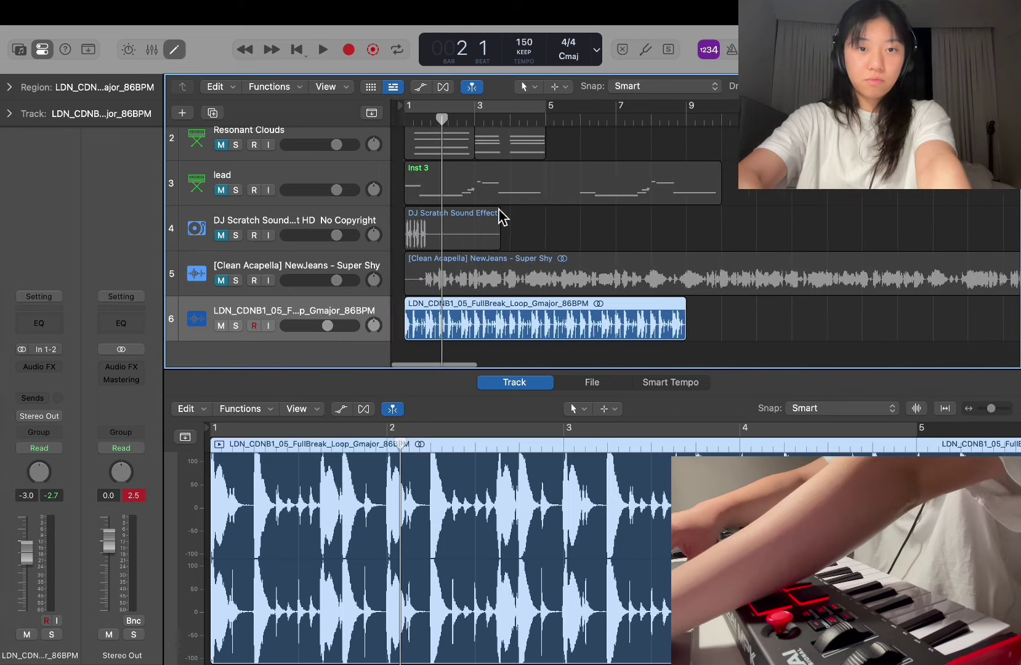
Step: Create a new audio track with duplicate settings from the drum break loop track
left_click_drag(470, 326, 319, 321)
right_click(318, 322)
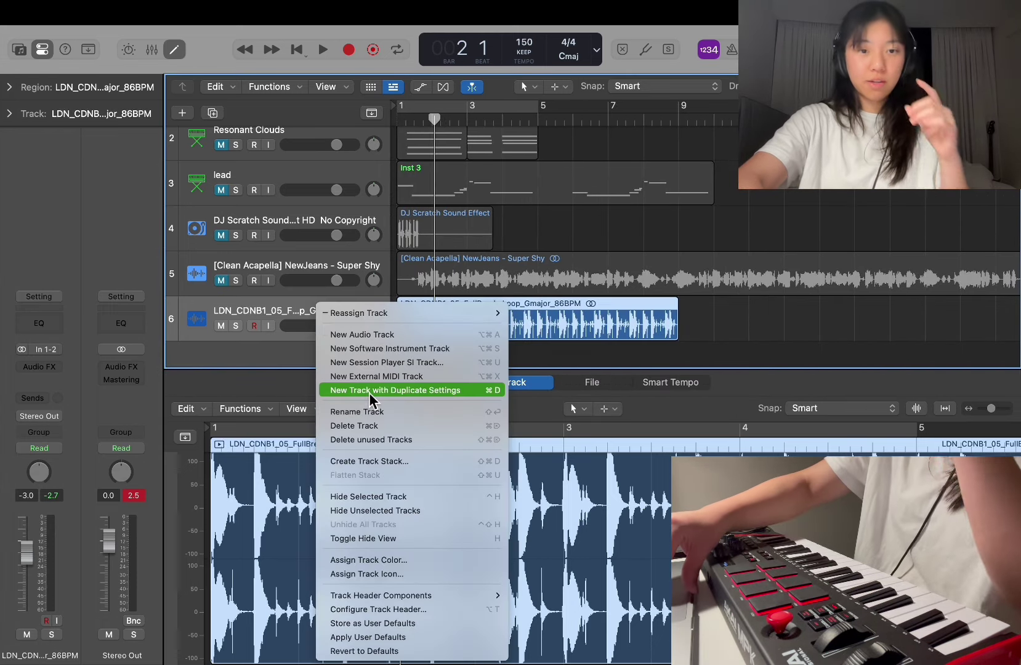
left_click(368, 393)
Step: Copy the drum break loop region and place the copy on the Audio 4 track, starting at bar 9
left_click(432, 255)
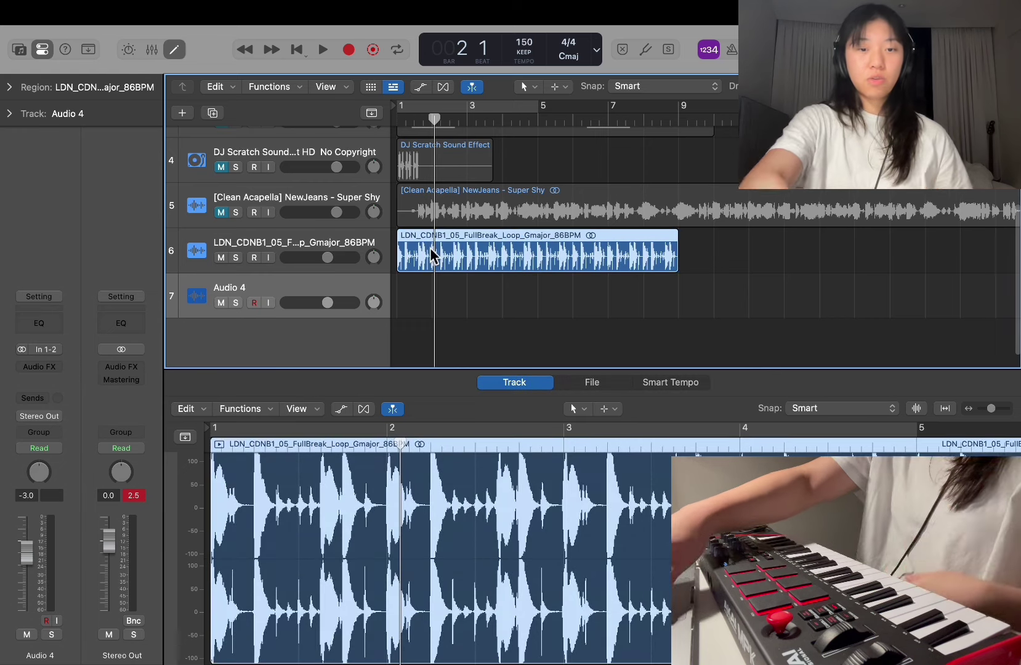
key("Return")
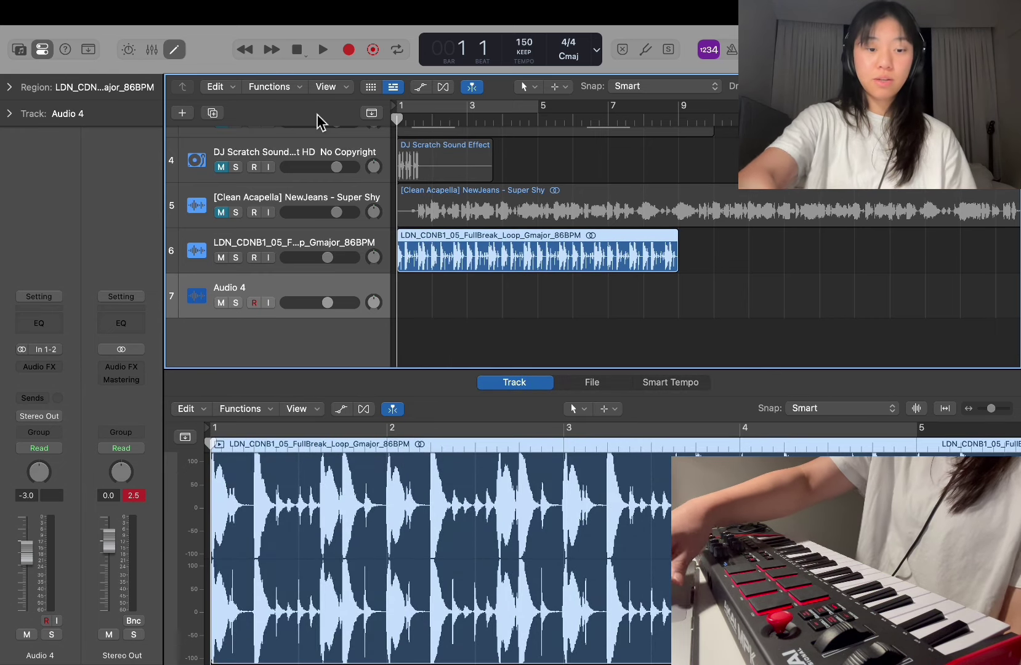
key("super+v")
left_click_drag(650, 304, 855, 290)
Step: Insert a stereo Channel EQ on the original drum break loop track
left_click(326, 255)
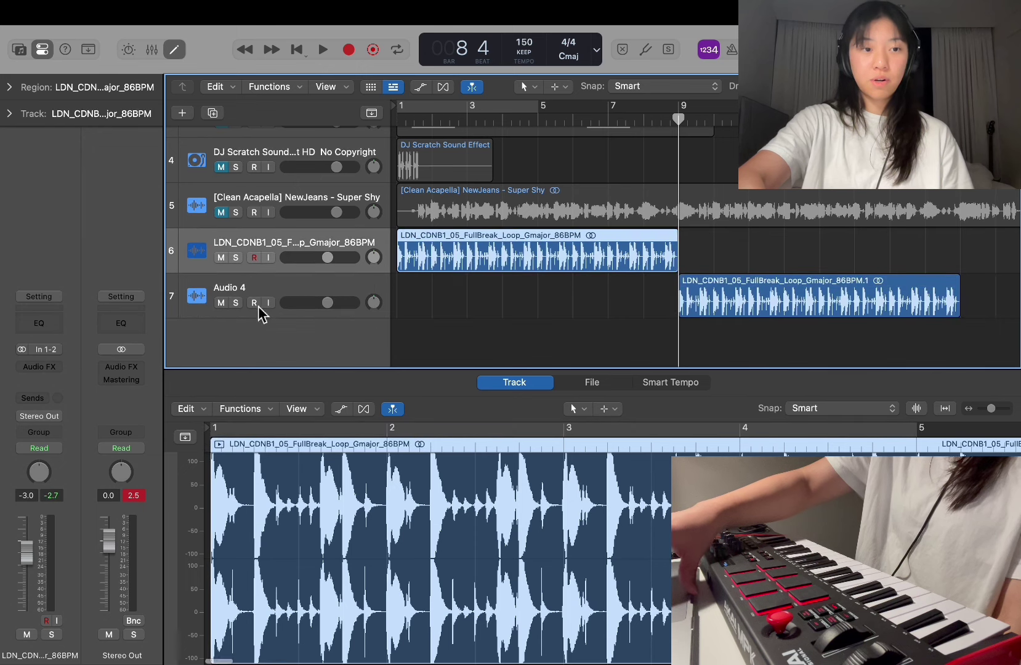
scroll(342, 254, "up", 2)
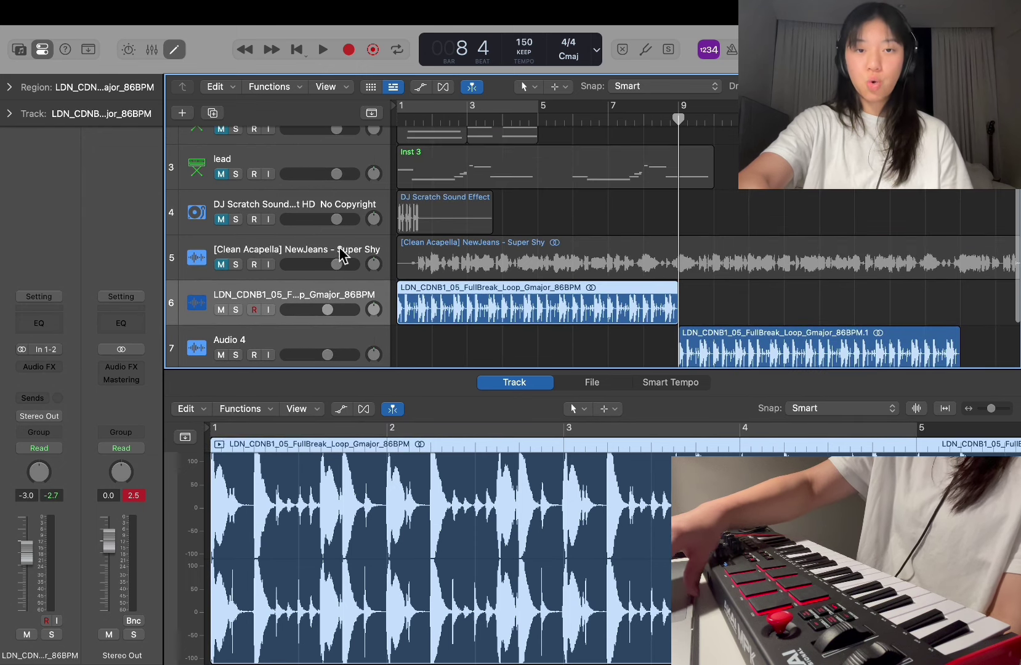
left_click(590, 217)
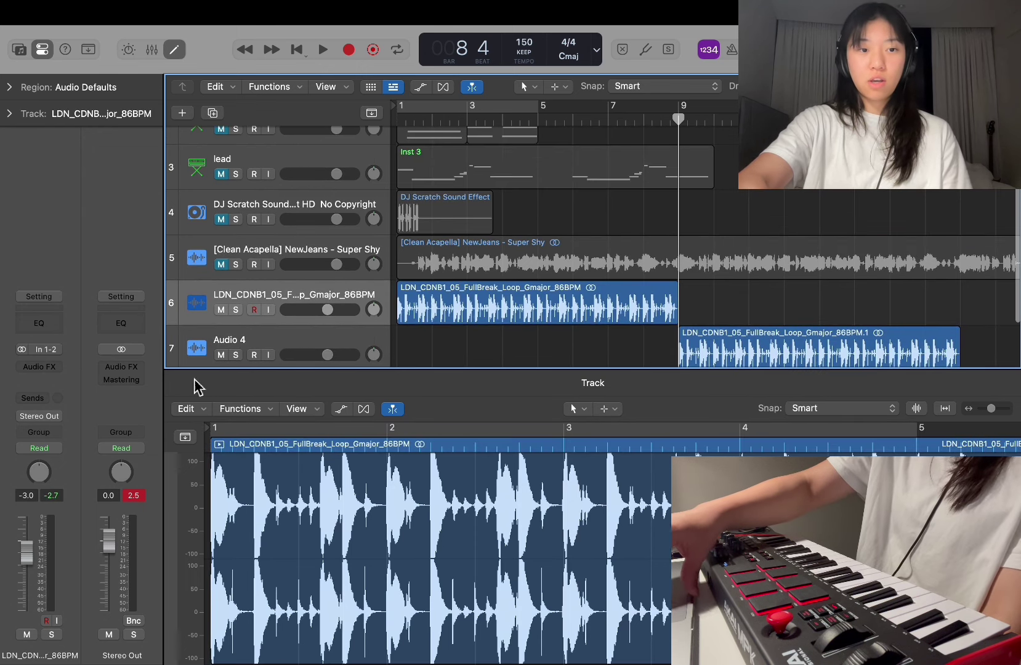
left_click(60, 368)
mouse_move(66, 368)
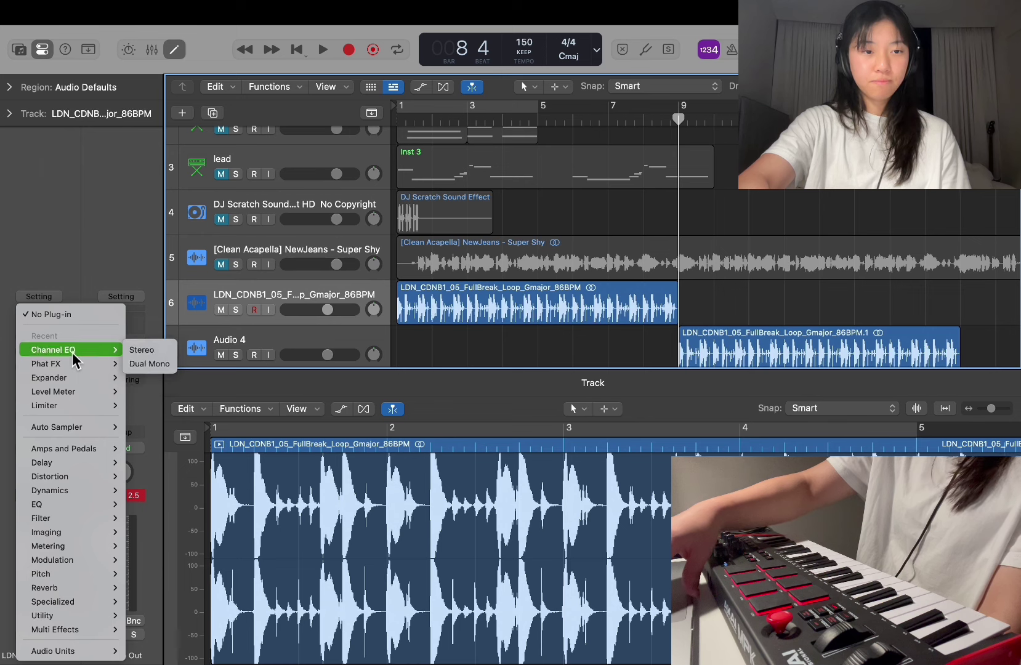
left_click(133, 349)
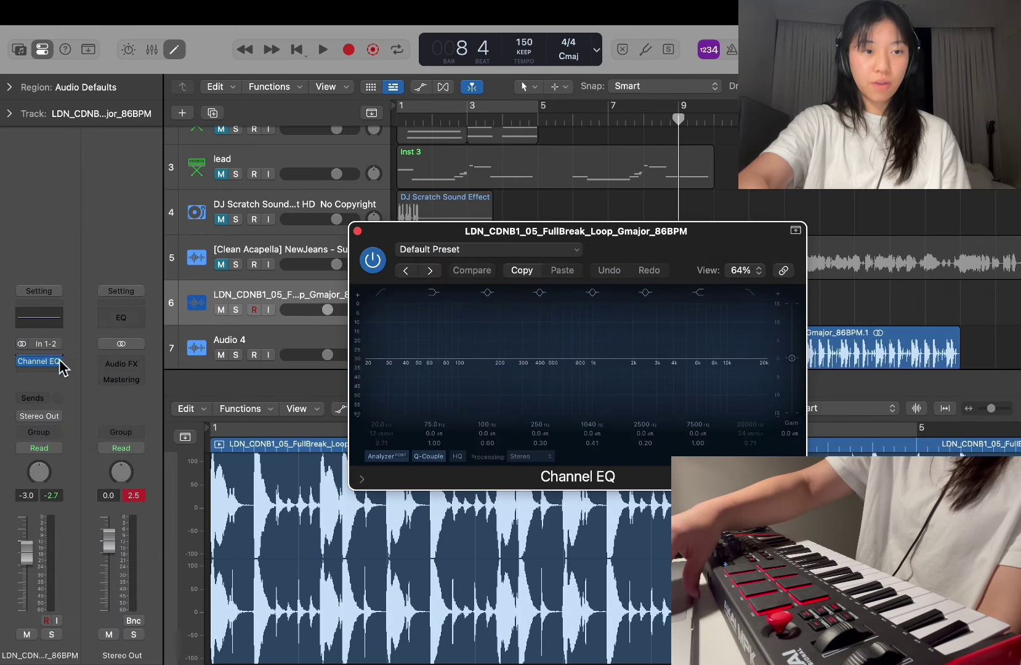
Step: Add a stereo Phat FX after the Channel EQ on the drum loop track and move both plug-in windows clear of the tracks
left_click(60, 372)
mouse_move(67, 369)
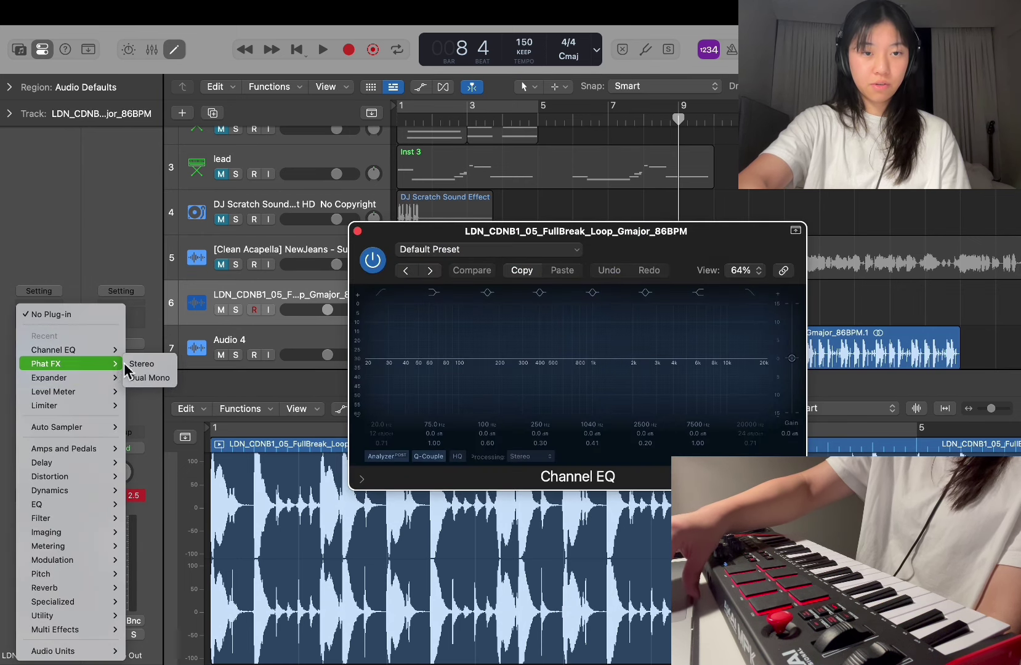
left_click(137, 364)
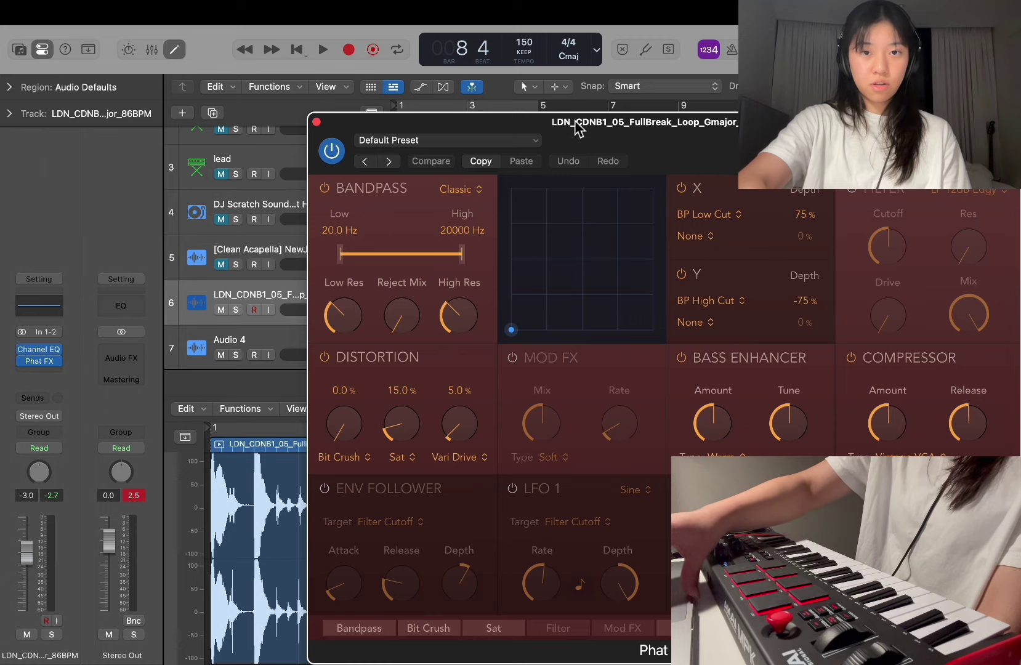
left_click_drag(577, 129, 850, 472)
left_click_drag(465, 229, 460, 365)
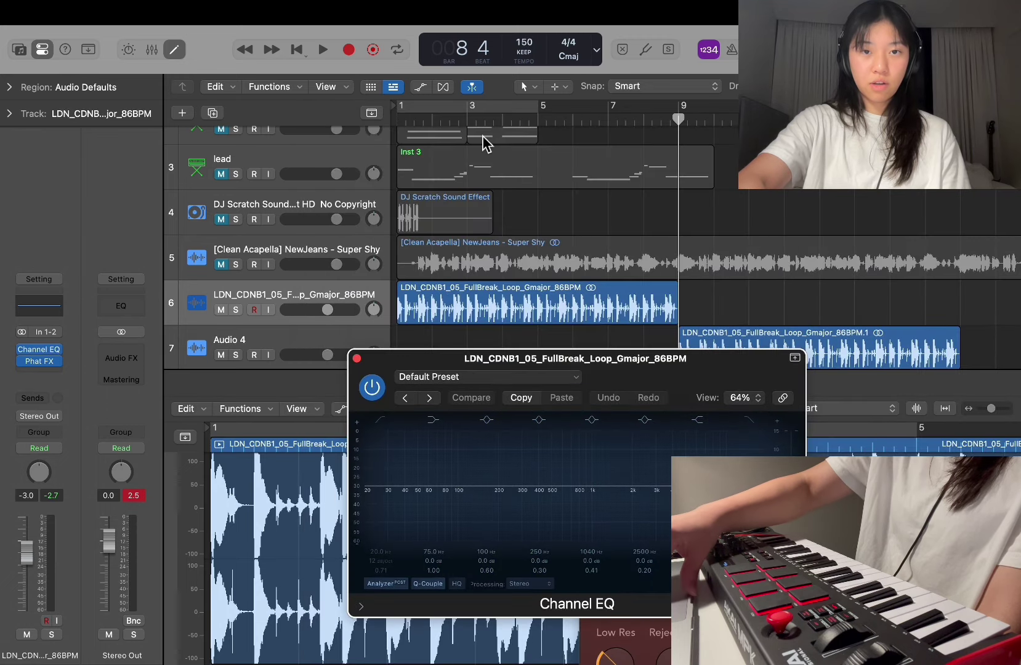
Step: Play the drum loop from bar 1, set an EQ band to 252 Hz and -0.1 dB, and bypass and close the Channel EQ
key("Return")
key("space")
left_click(497, 474)
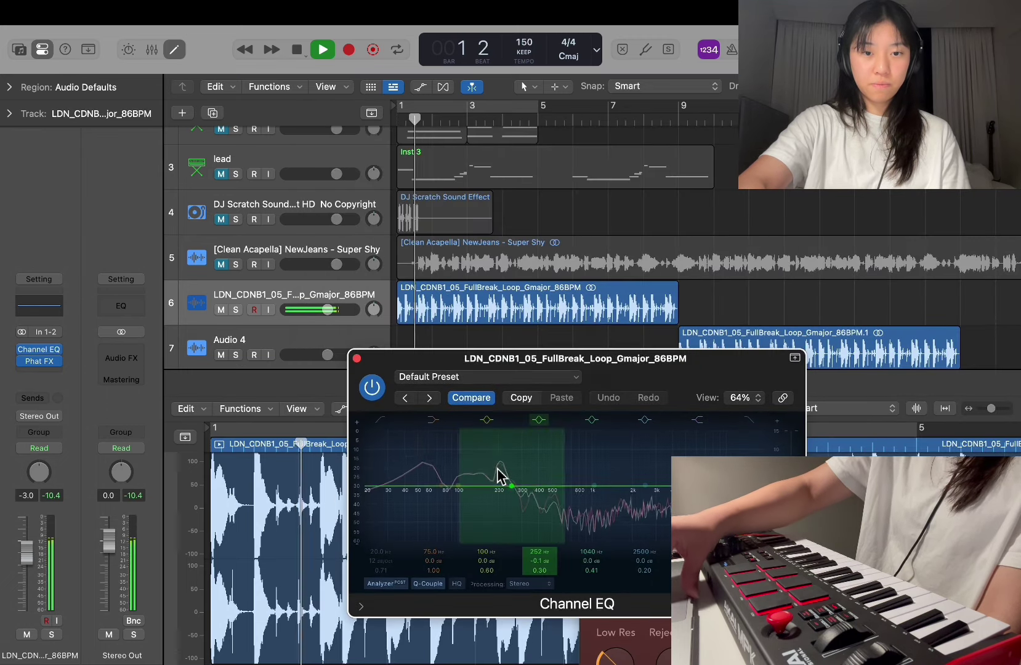
key("space")
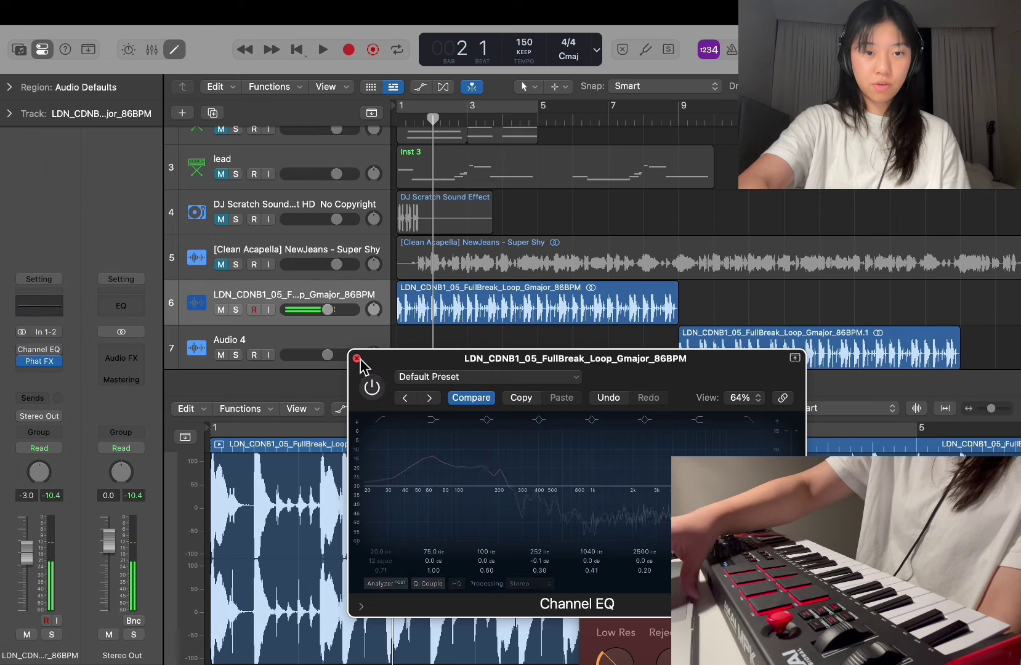
left_click(357, 357)
Step: While playing the drum loop from bar 1, move the Phat FX XY pad point around its upper-right area, and close the plug-in
left_click_drag(738, 471, 726, 468)
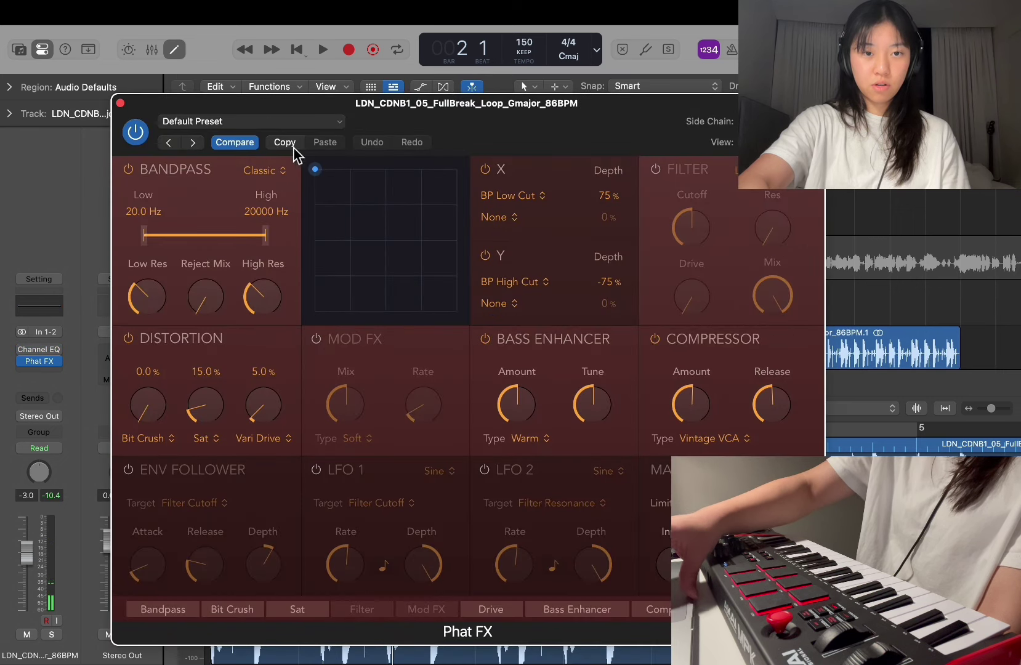
left_click_drag(411, 142, 620, 353)
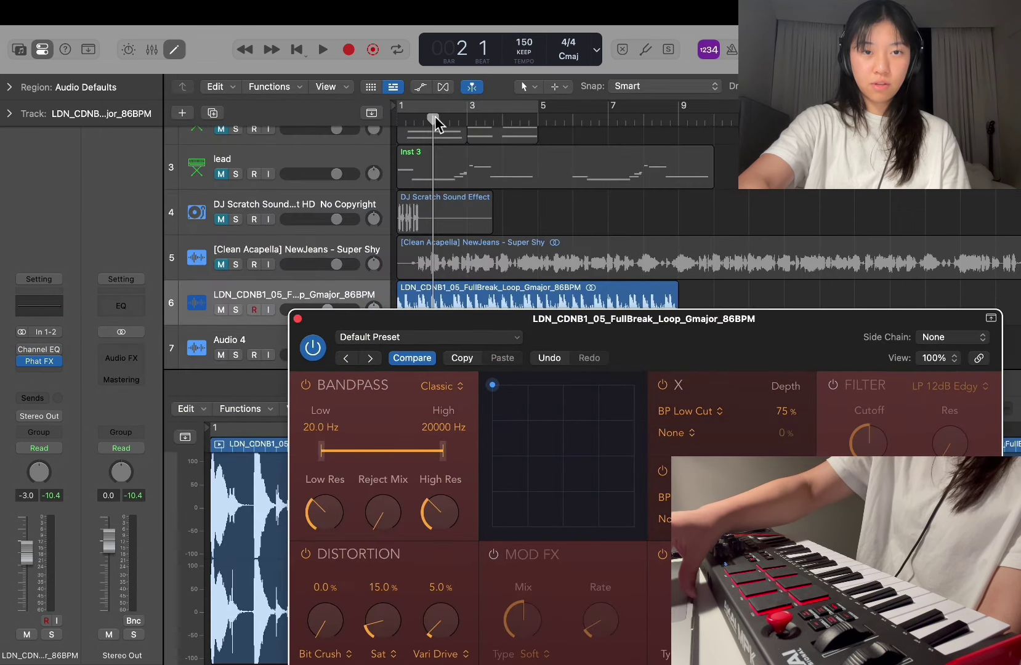
left_click_drag(433, 119, 399, 117)
key("space")
left_click_drag(492, 385, 609, 426)
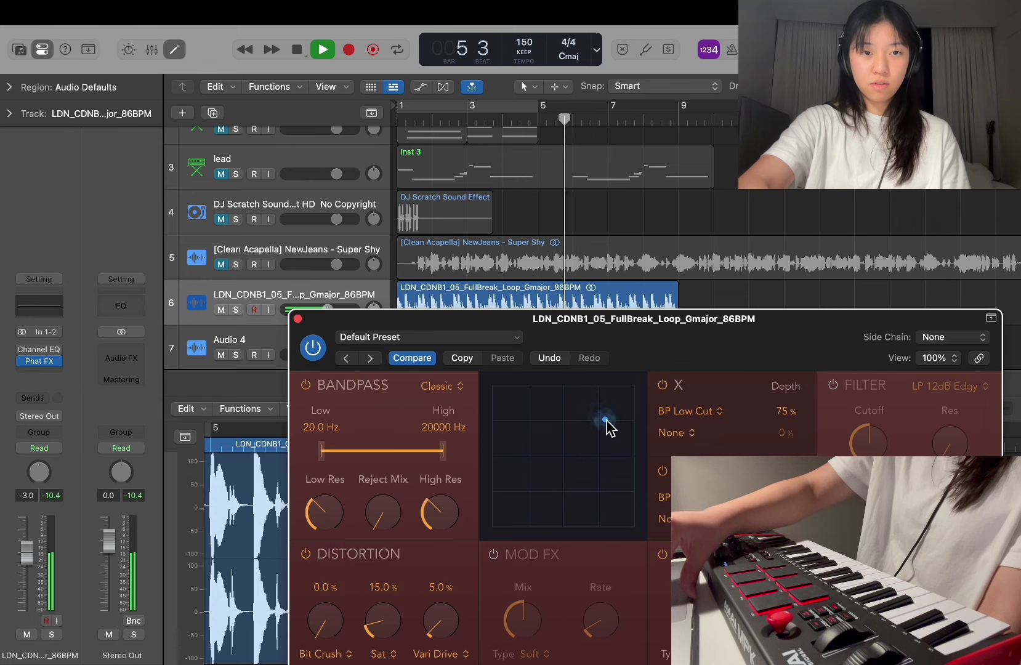
left_click(298, 319)
key("space")
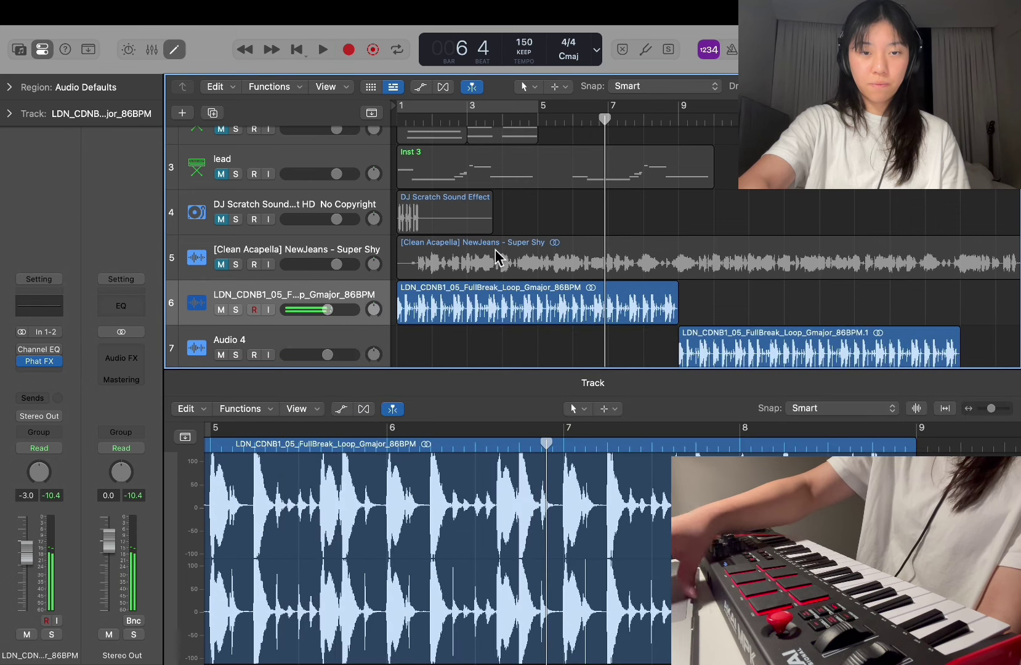
Step: Set the drum break loop track's volume to -3.1 dB and play the loop from bar 1
scroll(431, 262, "down", 3)
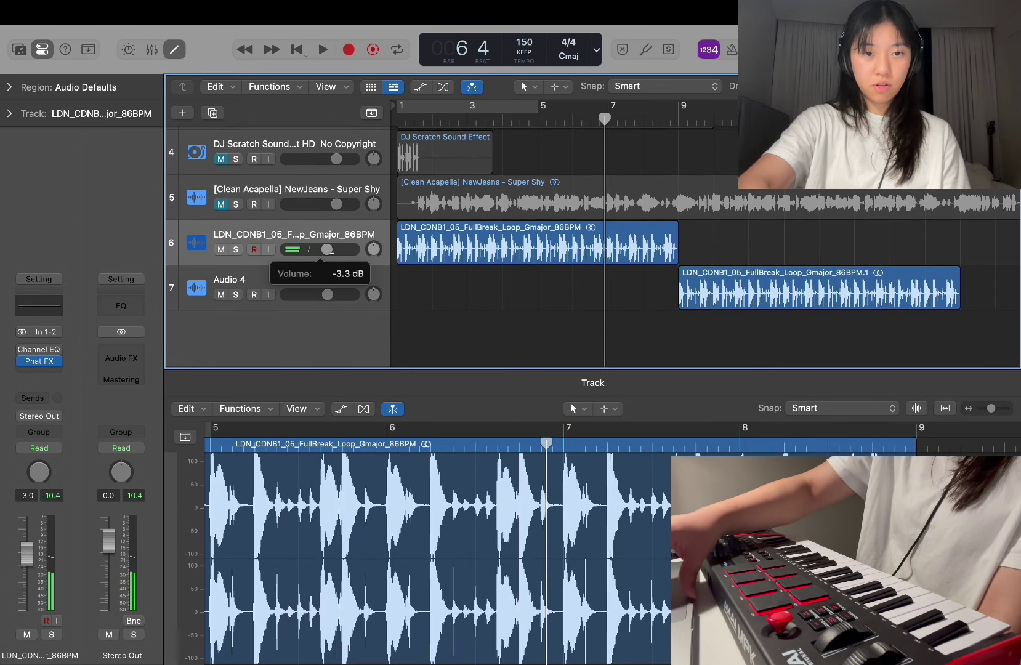
key("Return")
key("space")
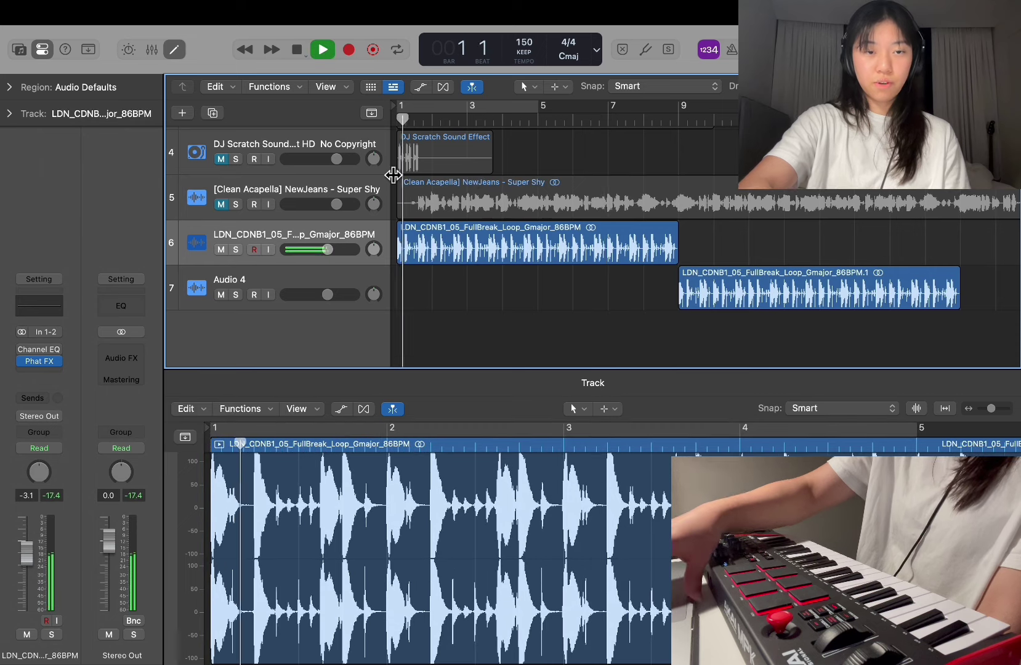
Step: Move the Super Shy acapella region so that it starts about halfway through bar 8
scroll(292, 267, "up", 3)
scroll(291, 267, "up", 2)
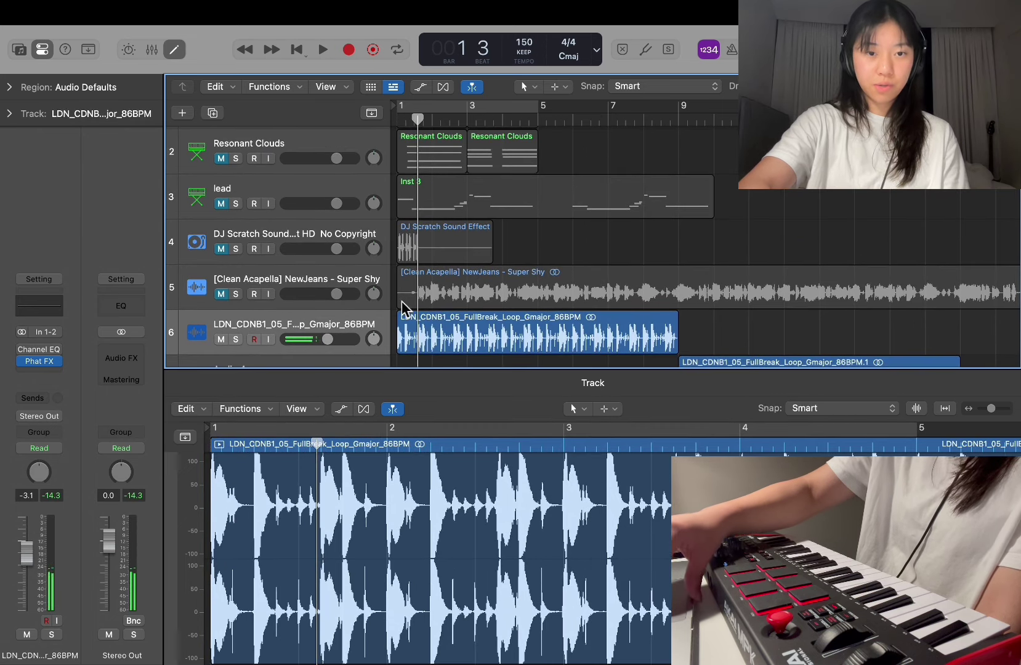
left_click_drag(404, 308, 670, 299)
Step: Reorder the tracks so that the DJ Scratch effect track sits below Audio 4
scroll(359, 279, "up", 2)
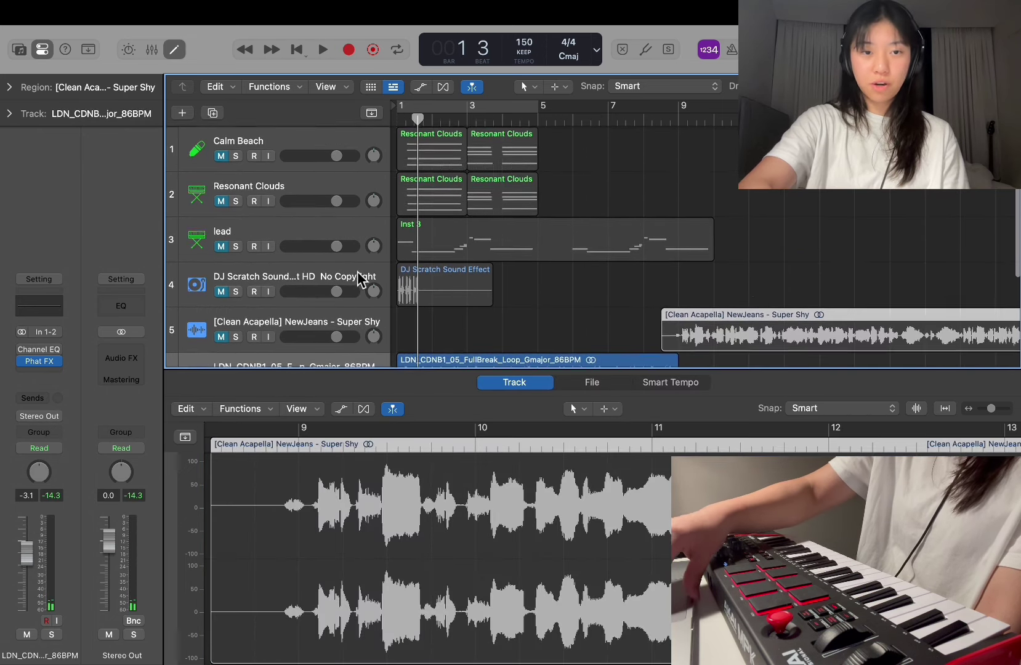
left_click_drag(296, 278, 354, 335)
scroll(431, 277, "up", 4)
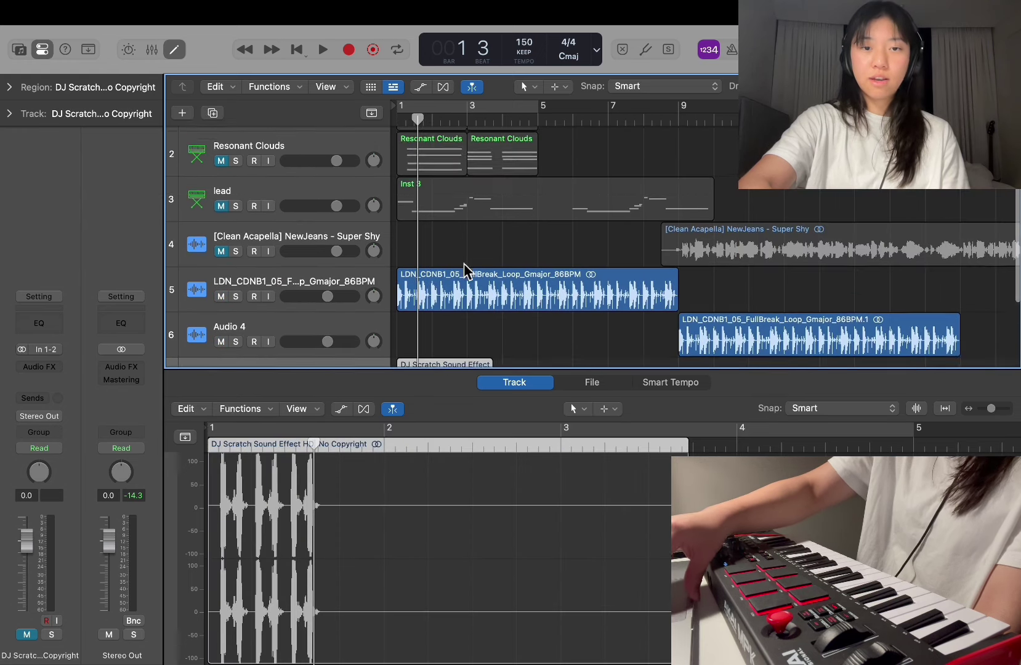
Step: Unmute the Calm Beach, Resonant Clouds and lead tracks and play the opening of the arrangement from bar 1
left_click(221, 157)
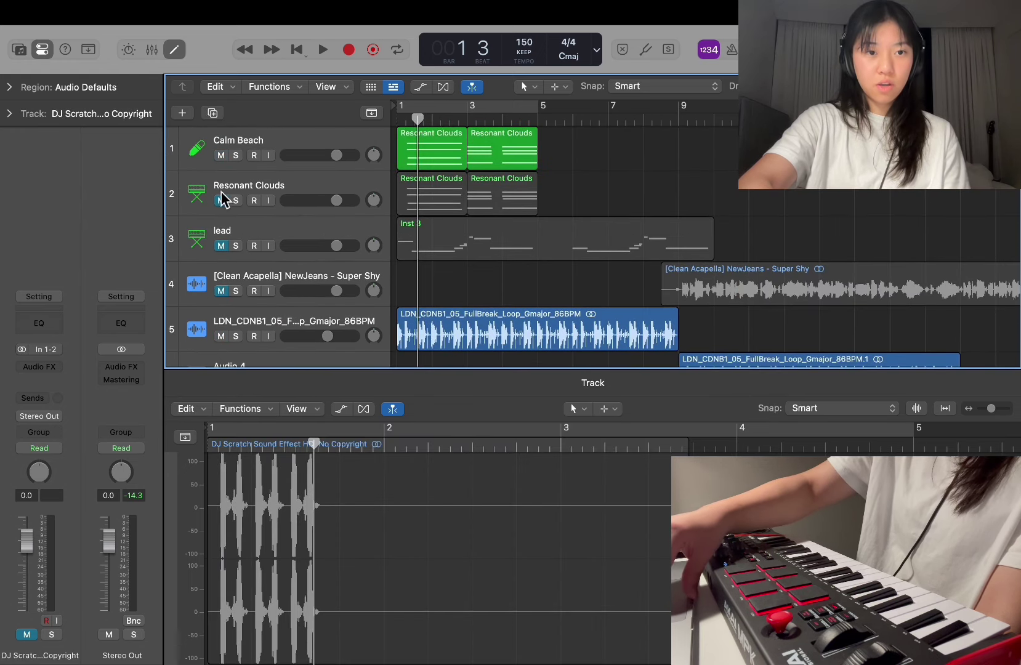
left_click(220, 202)
left_click(220, 247)
key("Return")
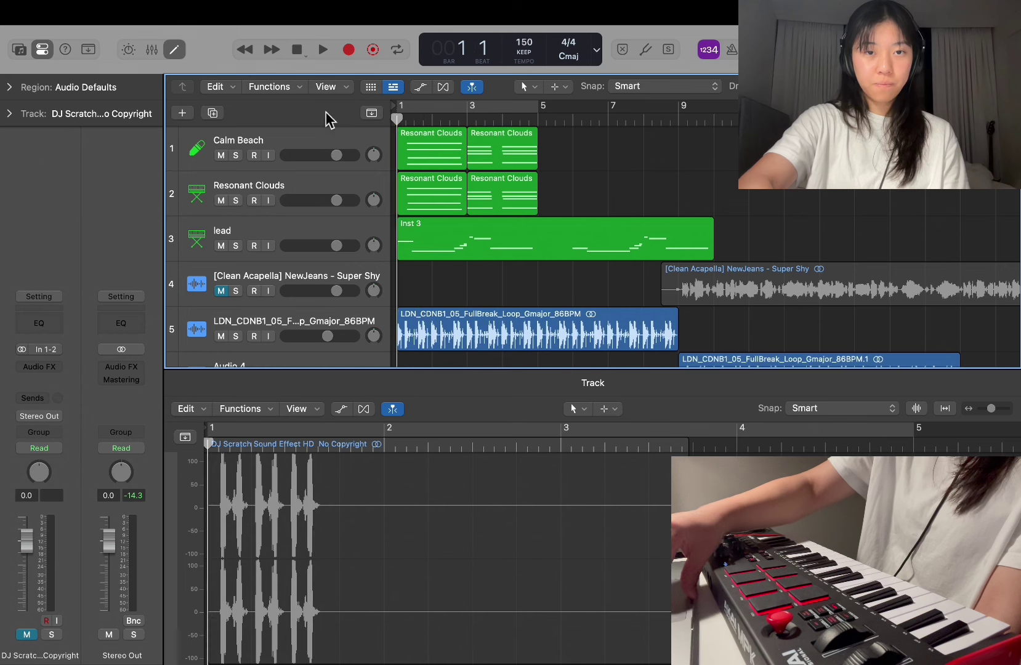
key("space")
key("space")
Step: Make the first chord region on the Calm Beach track begin its notes right at bar 1 and clear the regions from the Resonant Clouds track
scroll(403, 154, "up", 5)
scroll(401, 158, "right", 1)
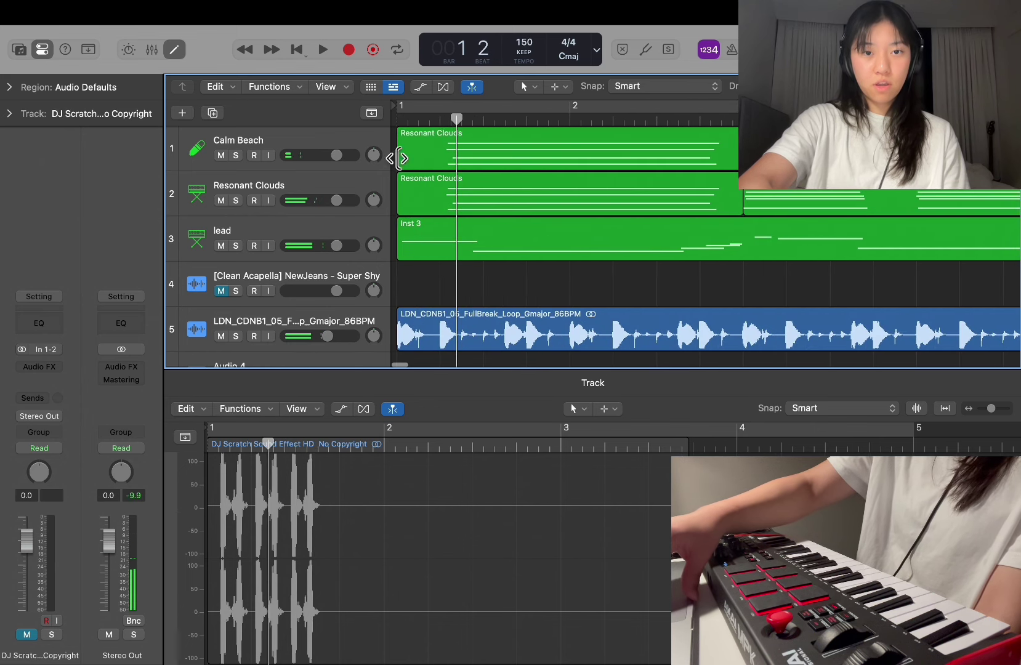
left_click(452, 160)
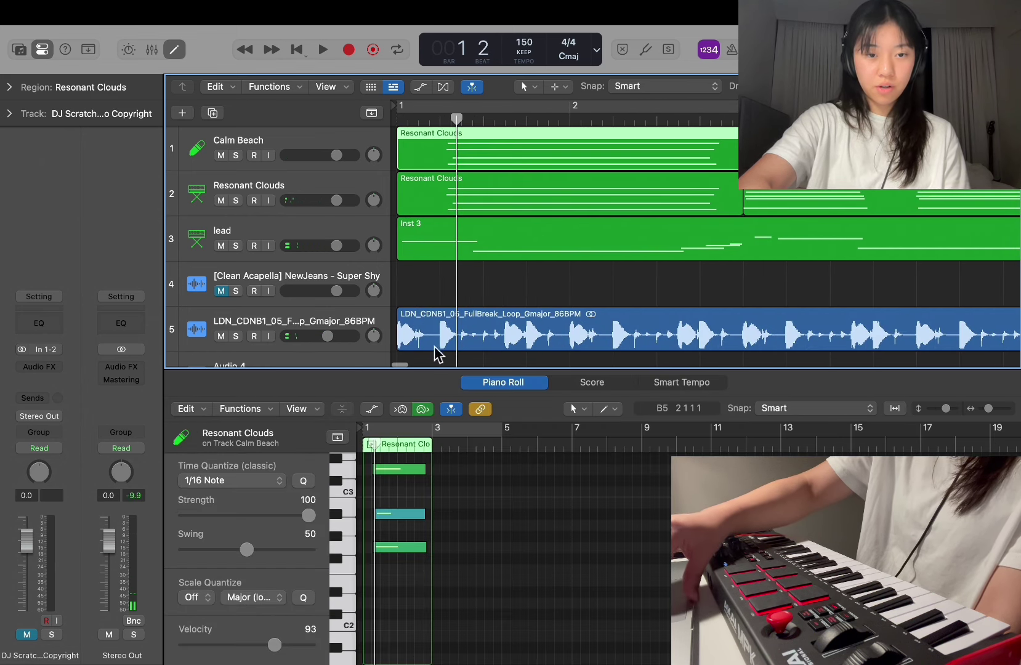
scroll(386, 477, "up", 6)
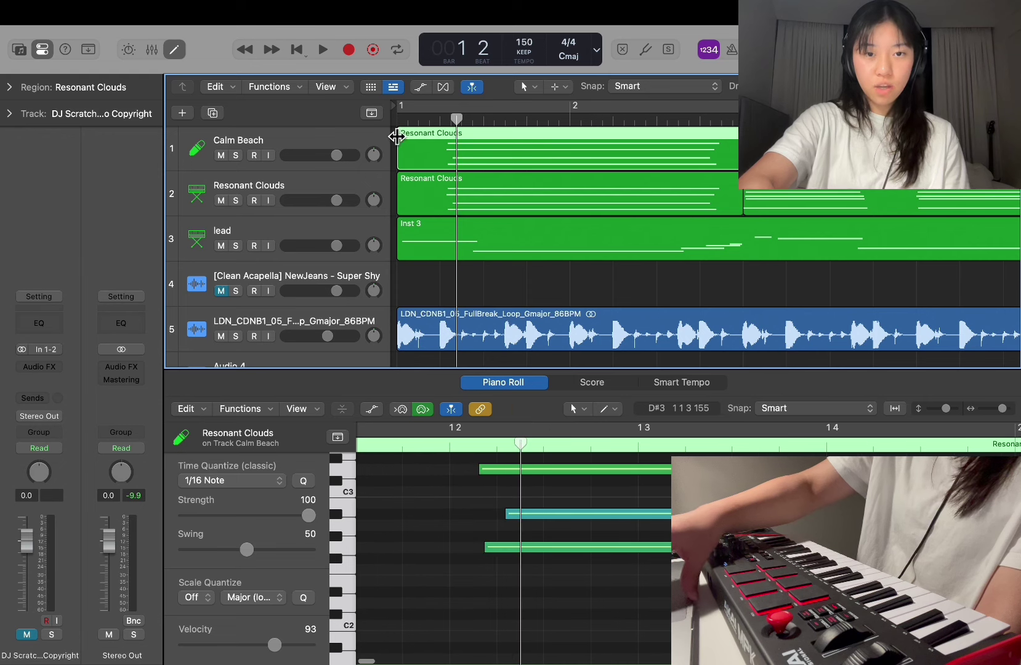
left_click_drag(450, 119, 447, 119)
scroll(439, 490, "down", 4)
key("super+z")
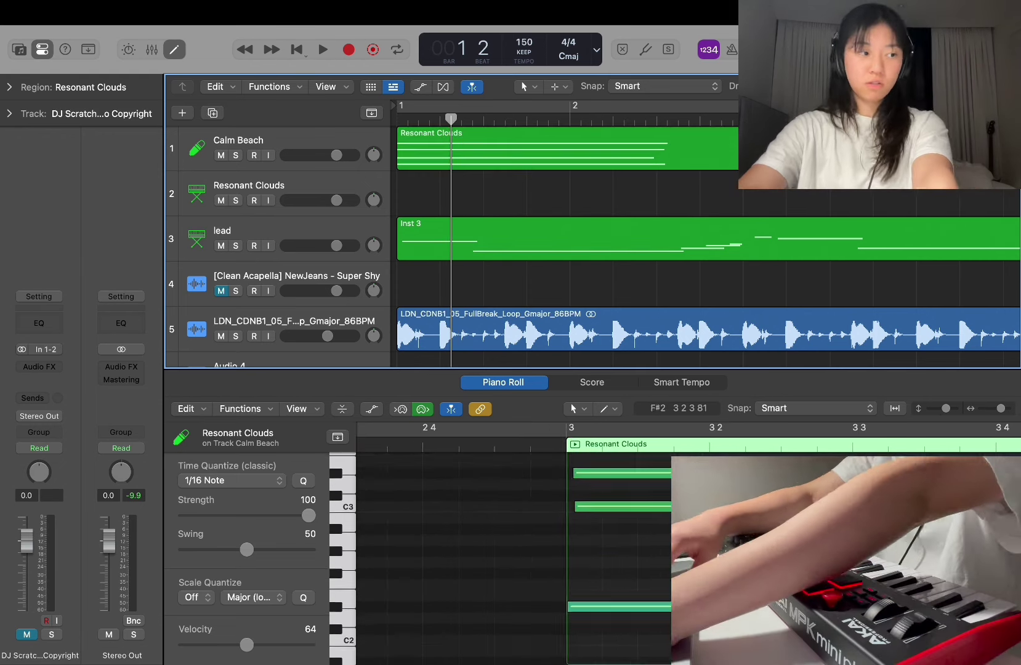
Step: Replace the long lead melody region with two shorter ones starting at bars 1 and 5, and play the opening of the arrangement
left_click(402, 249)
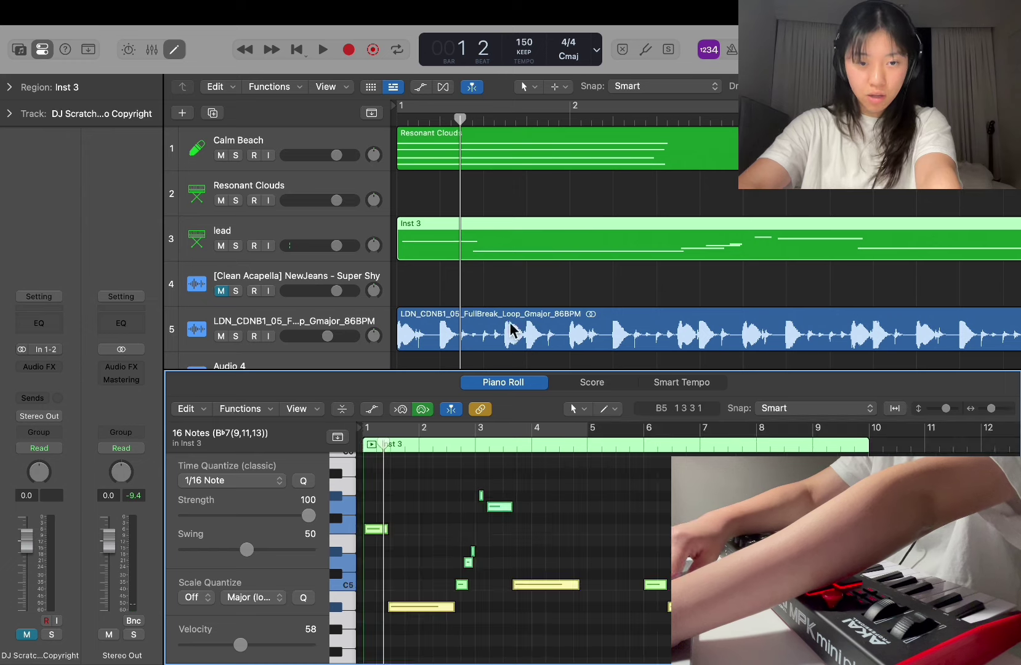
left_click_drag(401, 262, 411, 265)
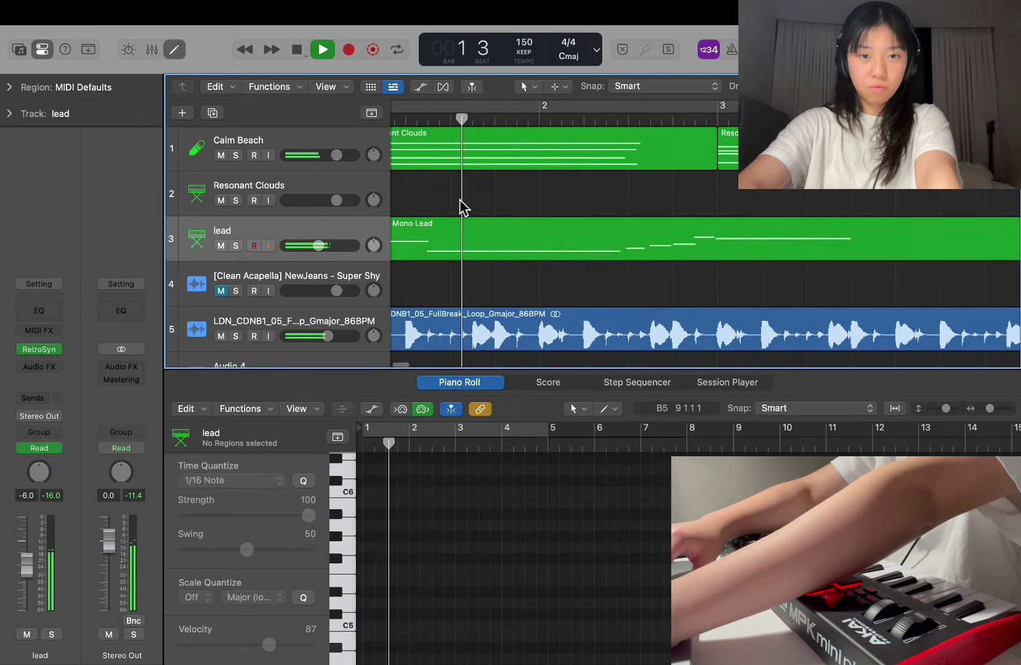
scroll(459, 199, "down", 5)
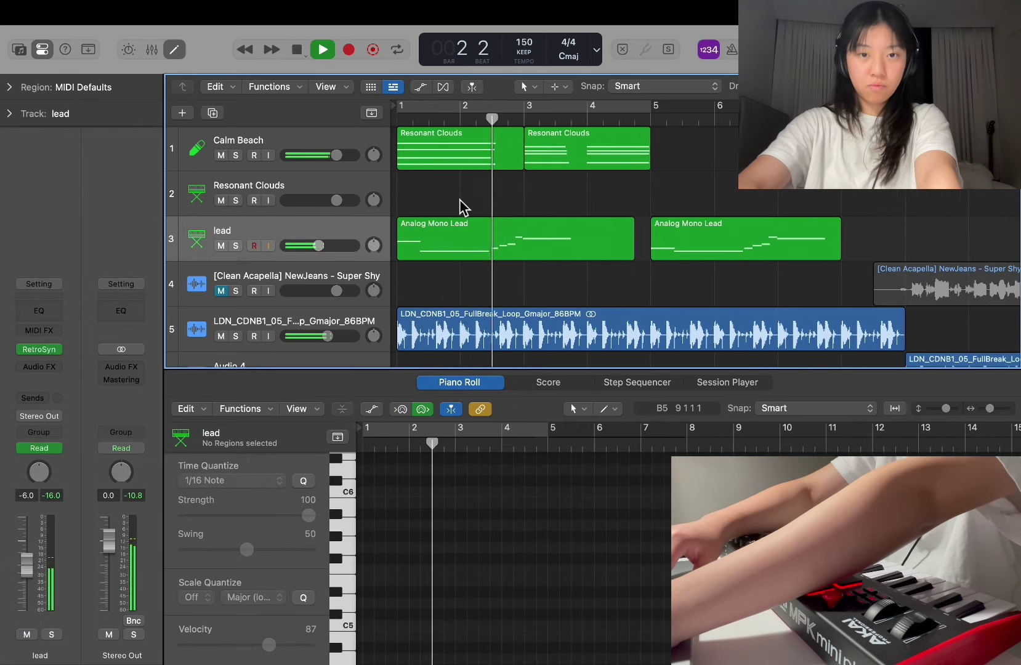
scroll(487, 199, "down", 2)
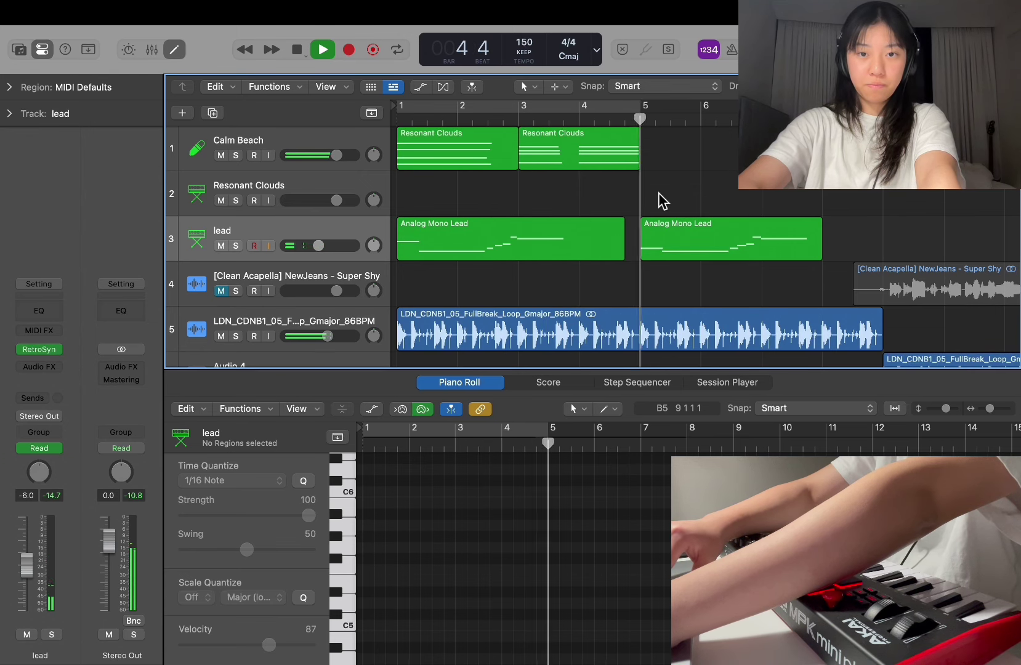
Step: Copy the two Resonant Clouds chord regions on the Calm Beach track to bar 5 and play the arrangement from there
left_click_drag(649, 168, 446, 166)
key("space")
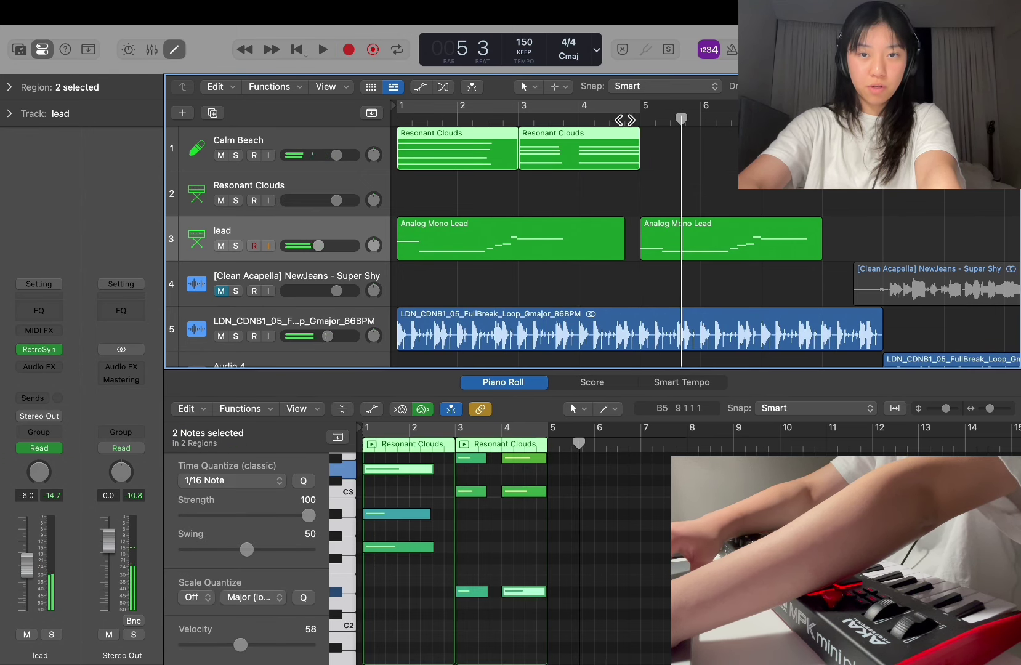
key("super+v")
key("super+z")
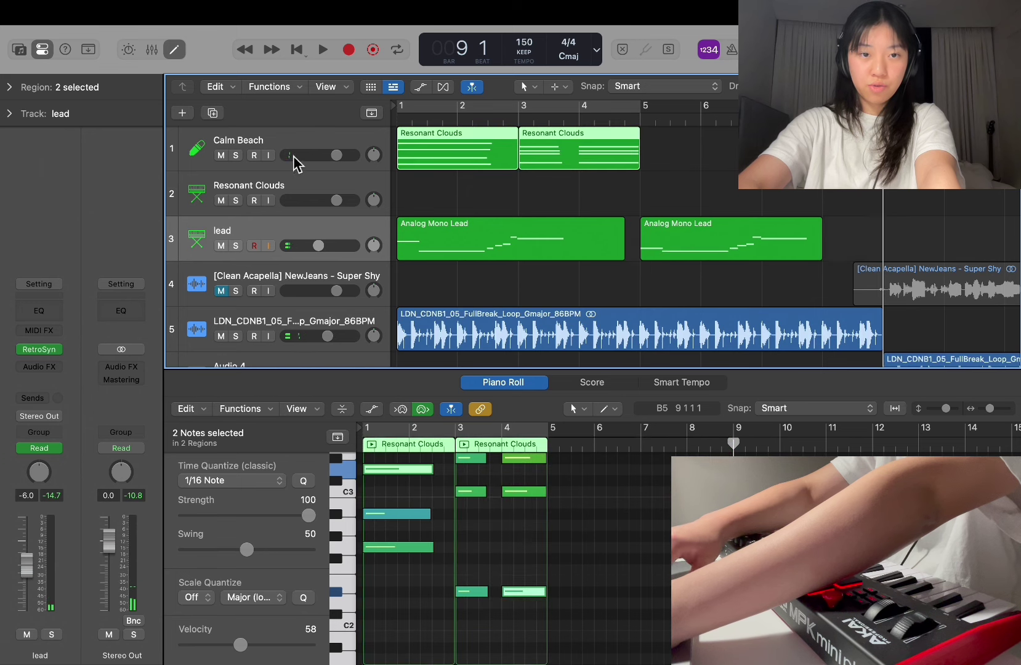
left_click(296, 164)
key("super+r")
left_click(641, 114)
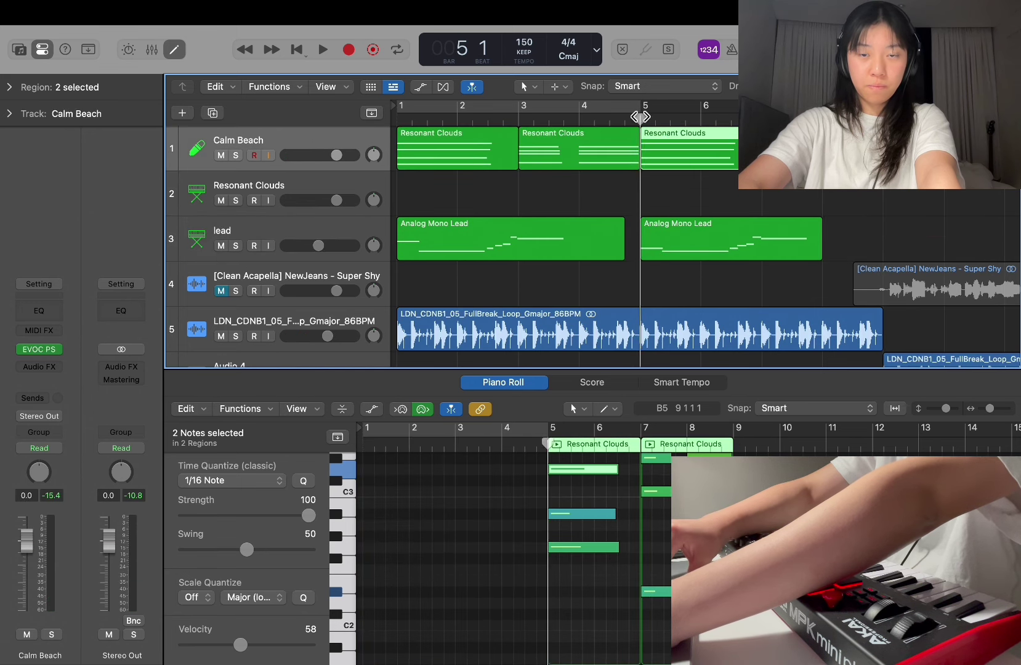
key("space")
left_click(621, 212)
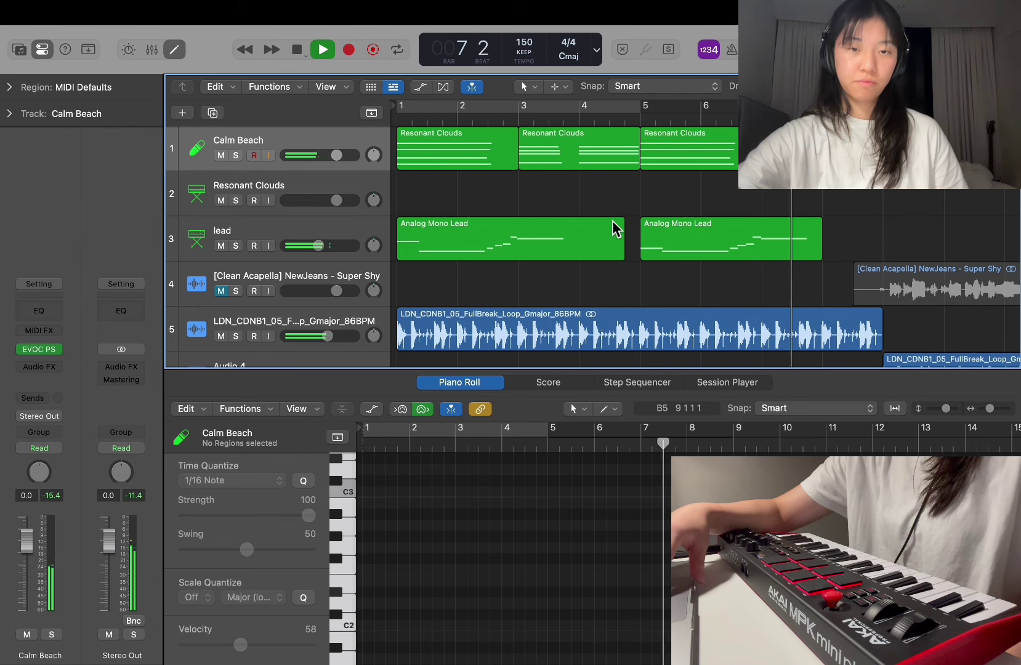
scroll(720, 257, "down", 5)
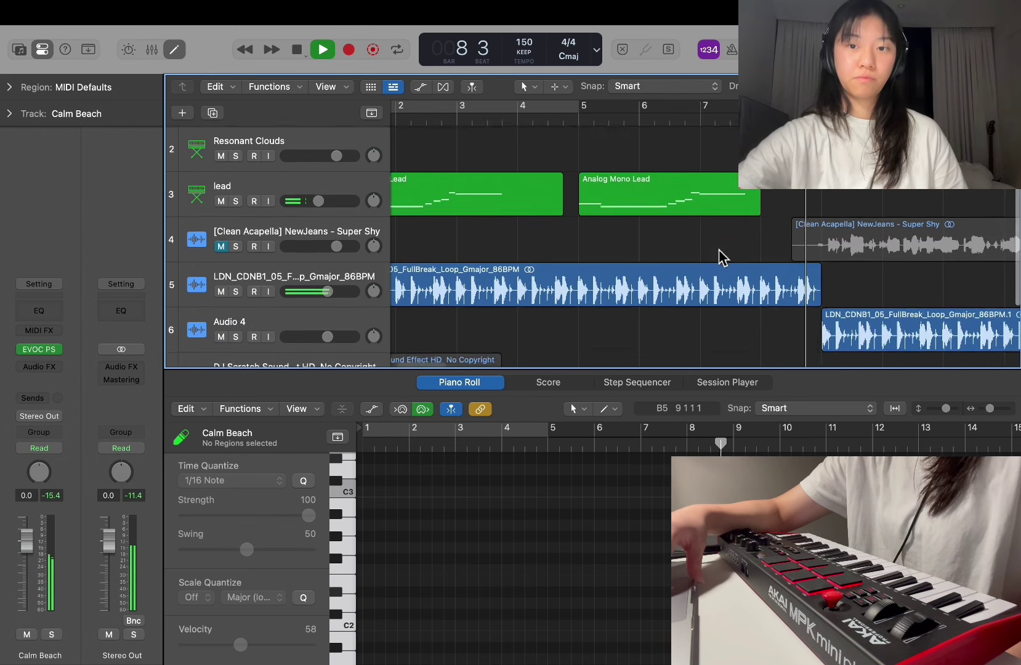
key("space")
Step: Unmute the Super Shy acapella track and move its region so that it starts at bar 8
left_click_drag(864, 205, 844, 196)
left_click(221, 199)
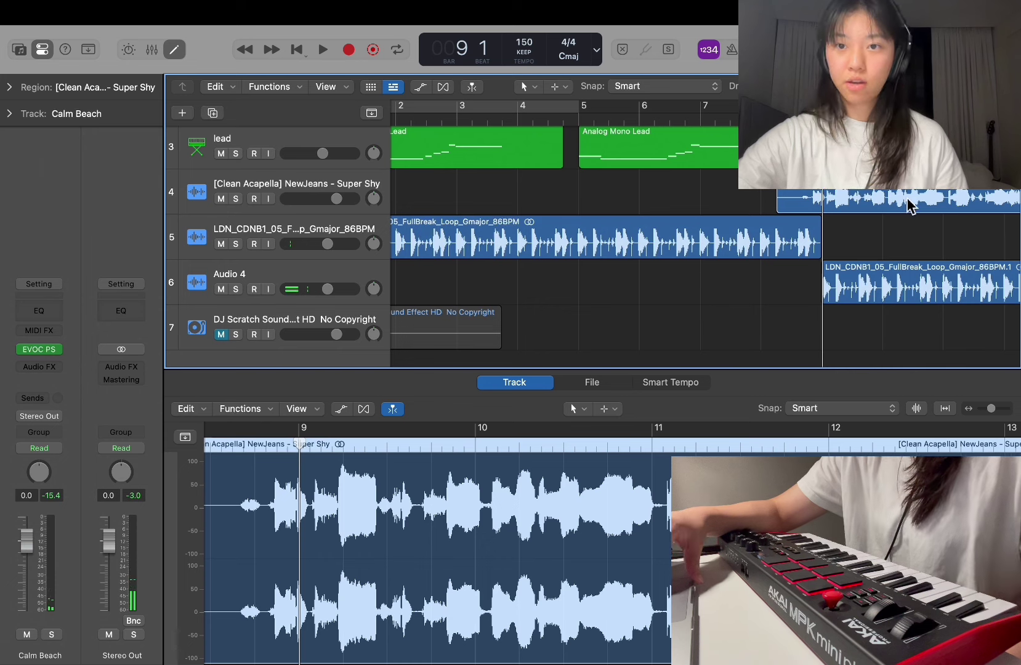
left_click_drag(907, 198, 891, 200)
key("space")
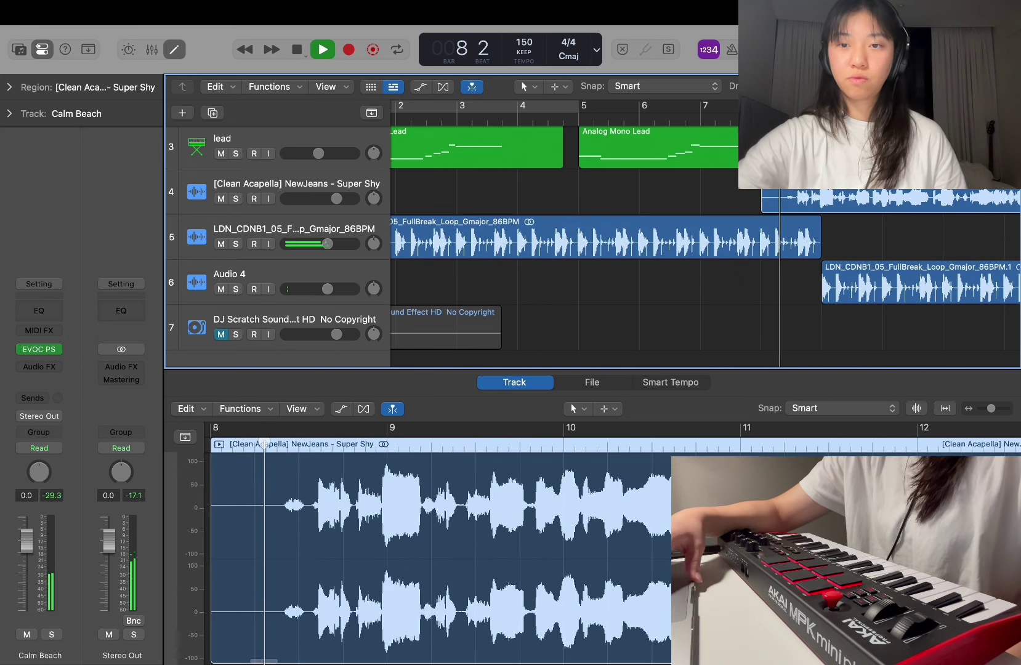
key("space")
Step: Move the Super Shy acapella region to start at beat 2 of bar 8 and play the passage leading into bar 9
scroll(803, 237, "up", 2)
scroll(803, 237, "up", 2)
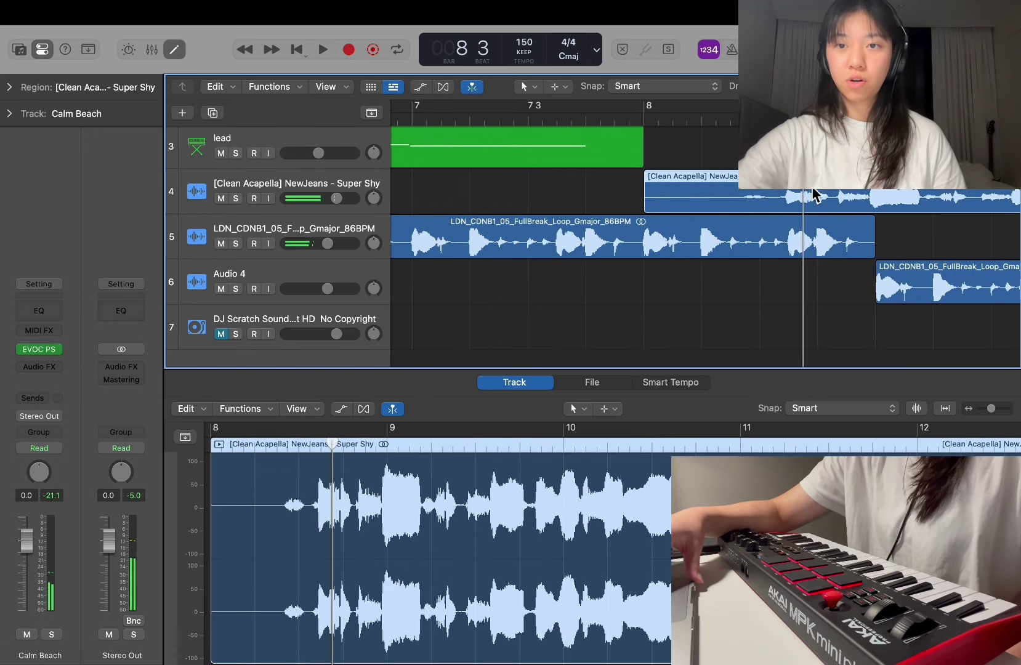
left_click_drag(813, 194, 871, 199)
left_click(724, 123)
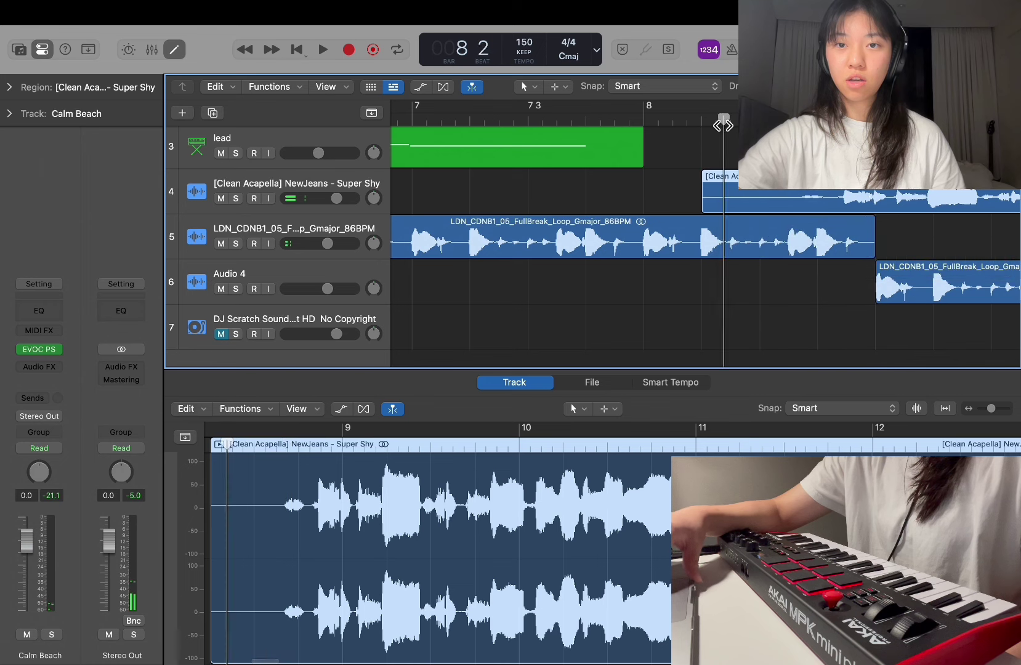
key("space")
scroll(803, 240, "down", 5)
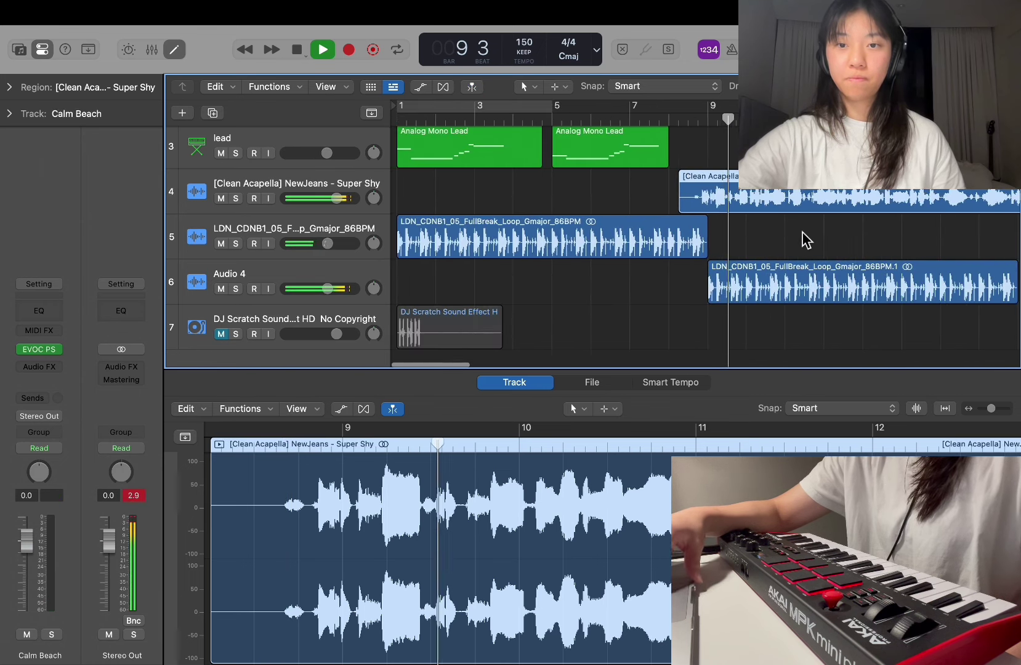
scroll(803, 237, "up", 3)
key("space")
left_click(795, 187)
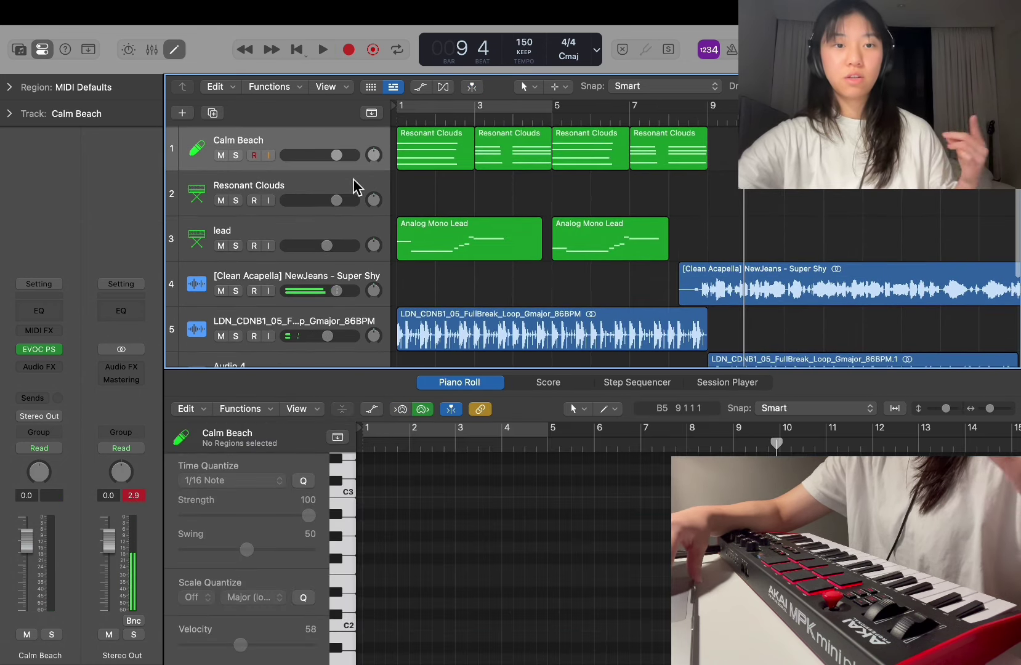
Step: Copy the four chord regions from the Calm Beach track onto the Resonant Clouds track, starting at bar 1
left_click(354, 185)
key("comma")
key("comma")
key("comma")
key("comma")
key("comma")
key("comma")
key("comma")
key("comma")
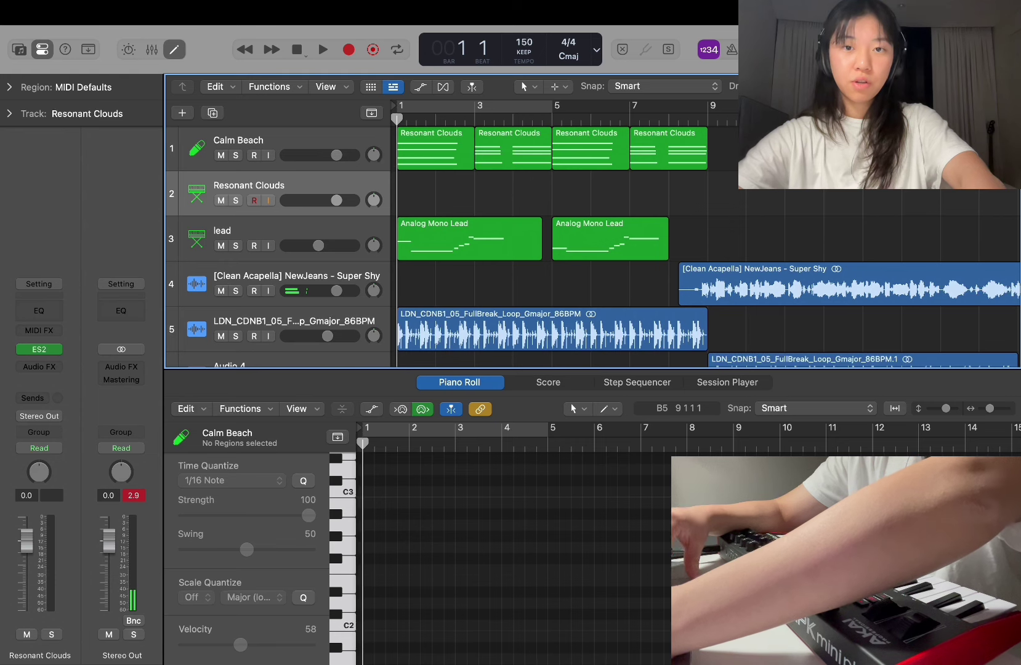
left_click(430, 136)
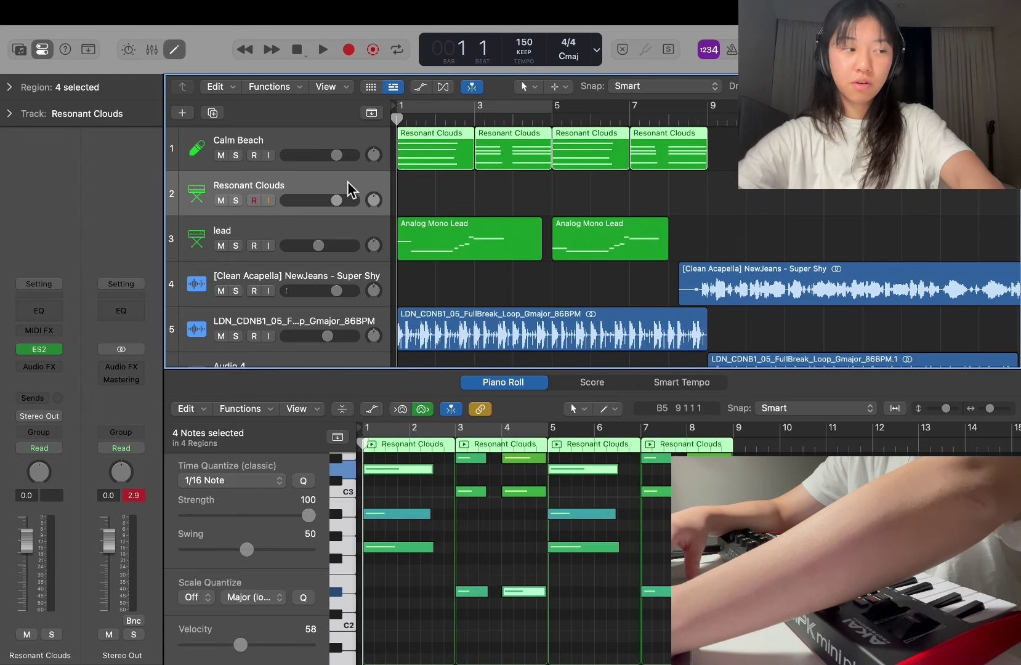
key("super+v")
left_click(695, 174)
scroll(696, 174, "down", 1)
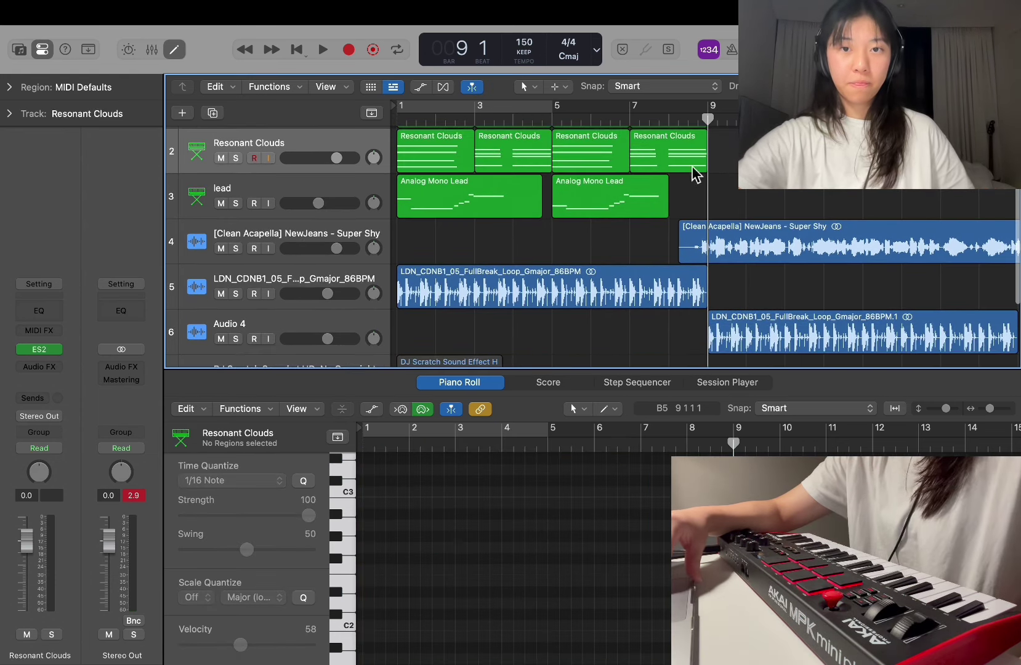
Step: Add a new instrument track directly below the Resonant Clouds track
key("Return")
scroll(478, 163, "down", 5)
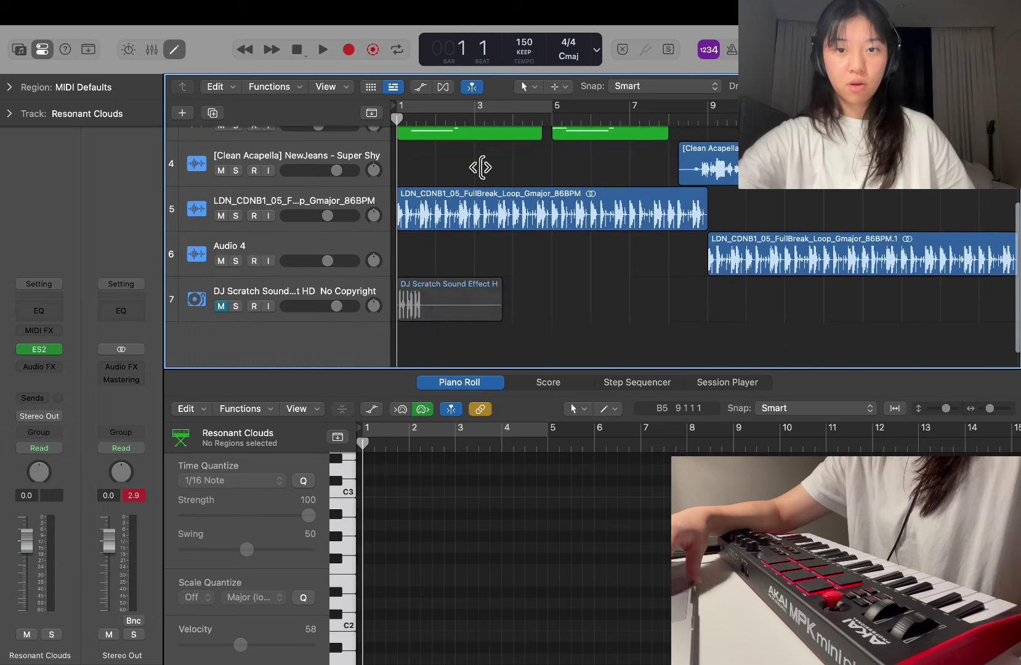
scroll(479, 184, "up", 3)
scroll(477, 228, "down", 3)
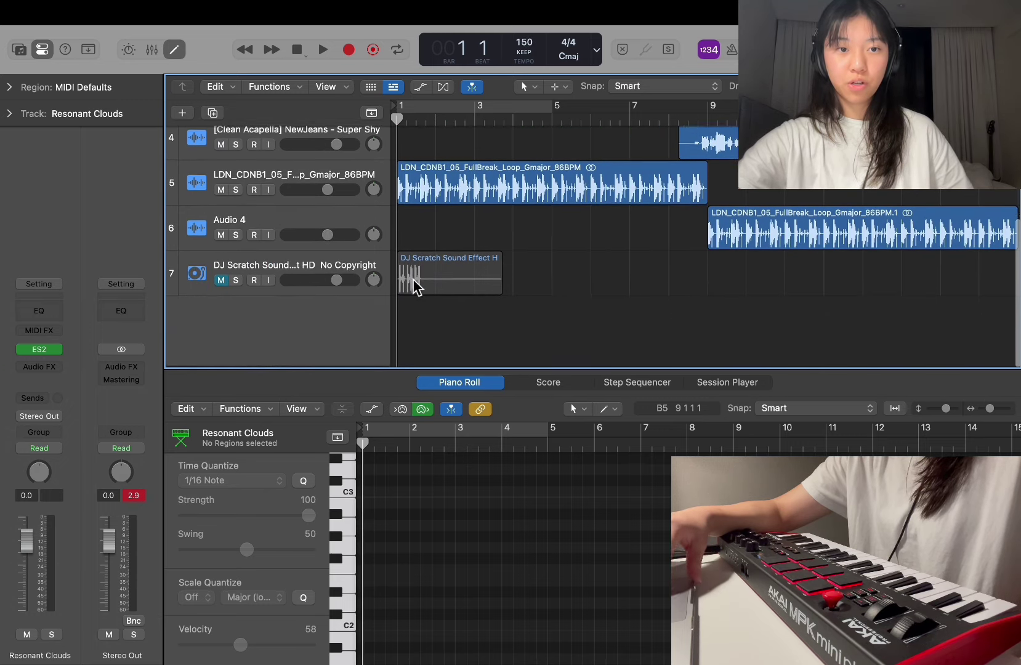
scroll(475, 246, "up", 5)
scroll(196, 134, "down", 1)
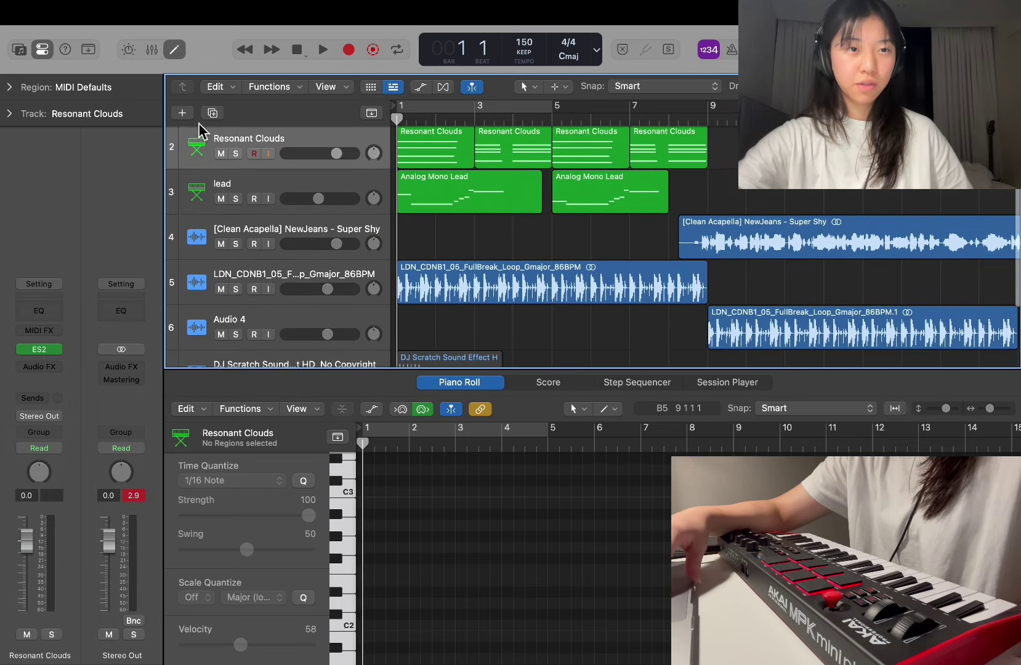
left_click(181, 113)
key("Return")
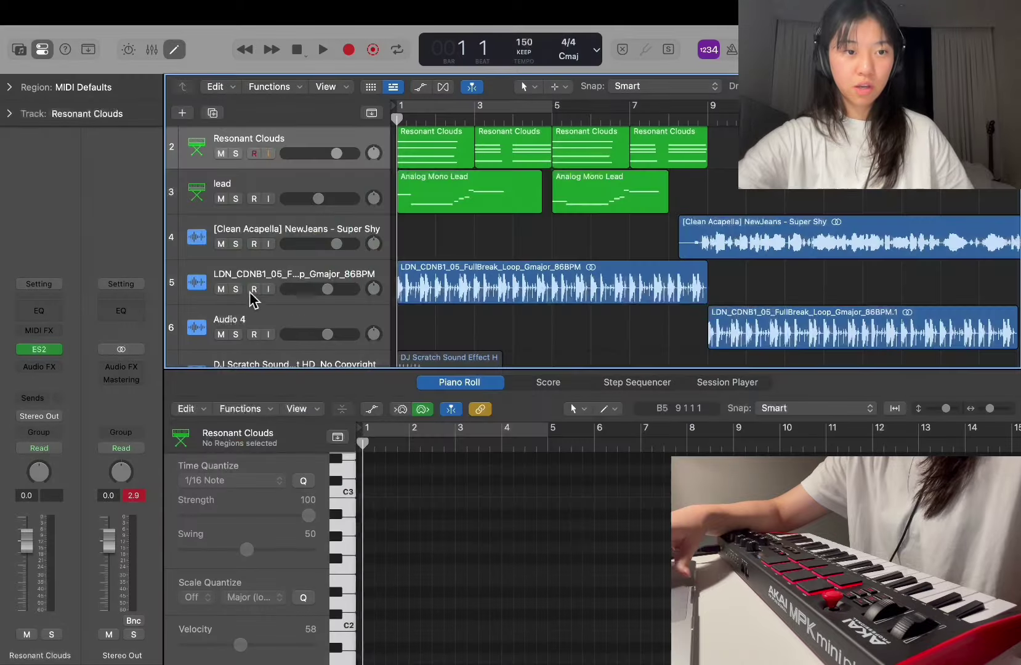
left_click(357, 231)
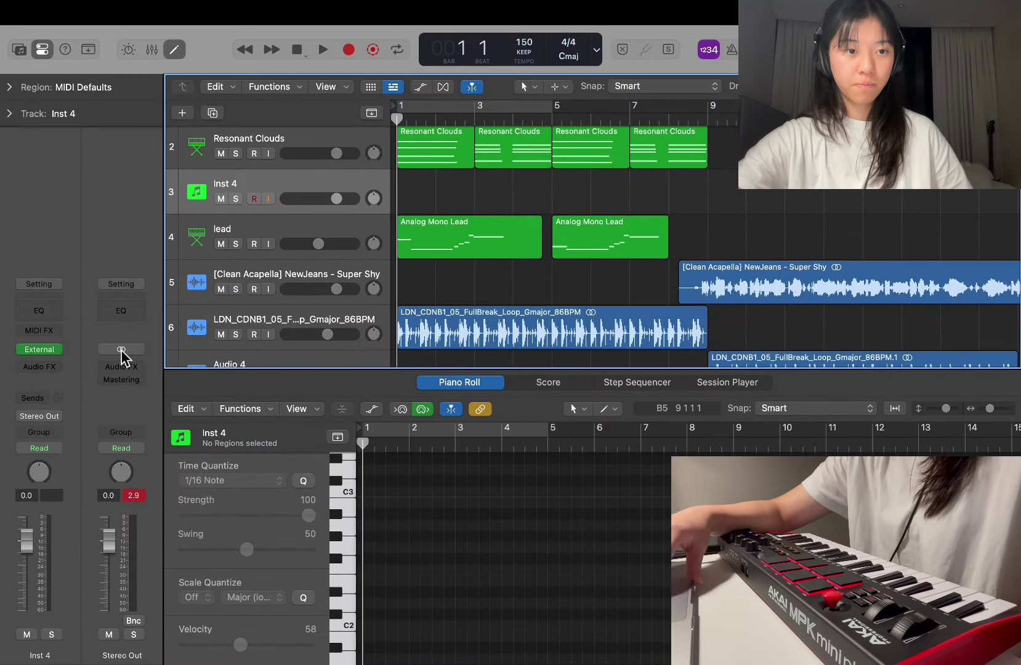
Step: Replace the External Instrument on the Inst 4 track with Retro Synth in stereo
left_click(52, 354)
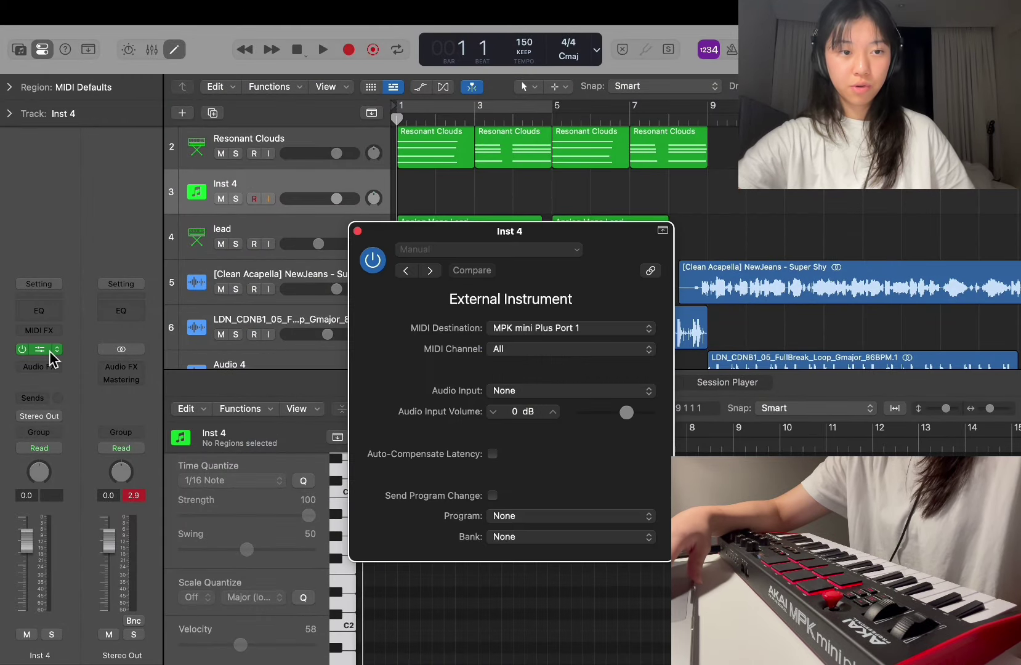
left_click(357, 232)
left_click(60, 350)
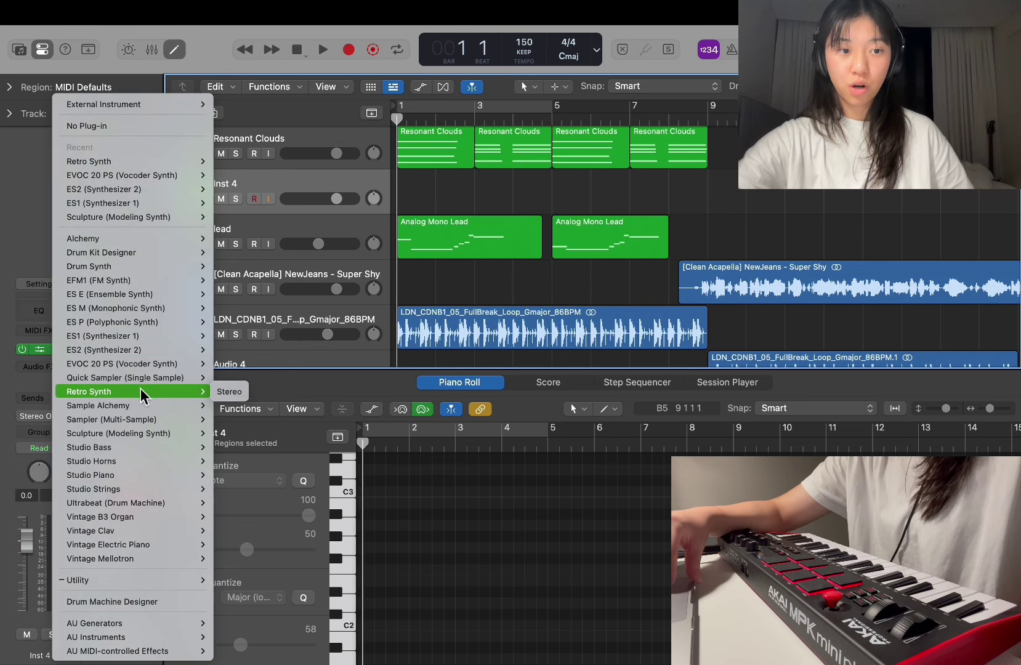
left_click(229, 392)
Step: Audition the Muted Bass preset from Retro Synth's Synth Bass category and settle on the Quantum Bass preset
left_click(407, 141)
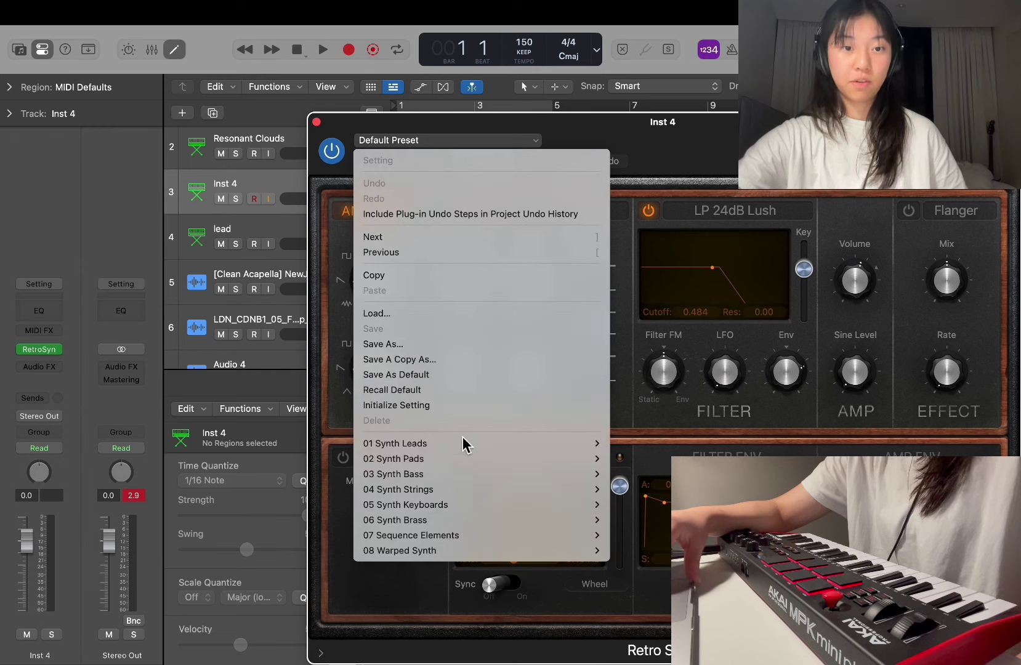
mouse_move(479, 479)
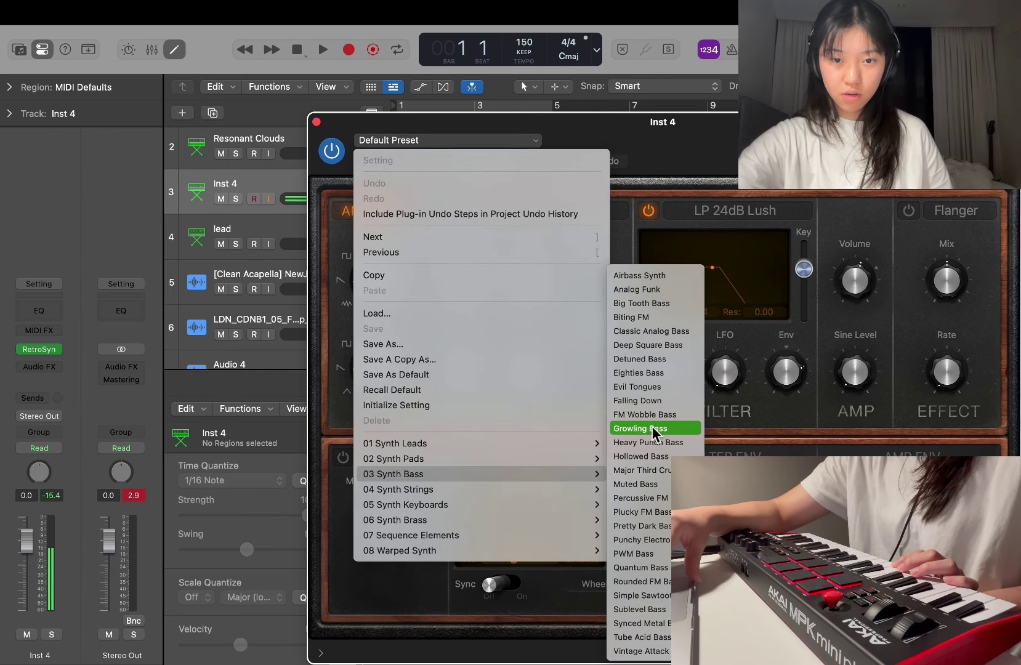
left_click(653, 484)
left_click(418, 140)
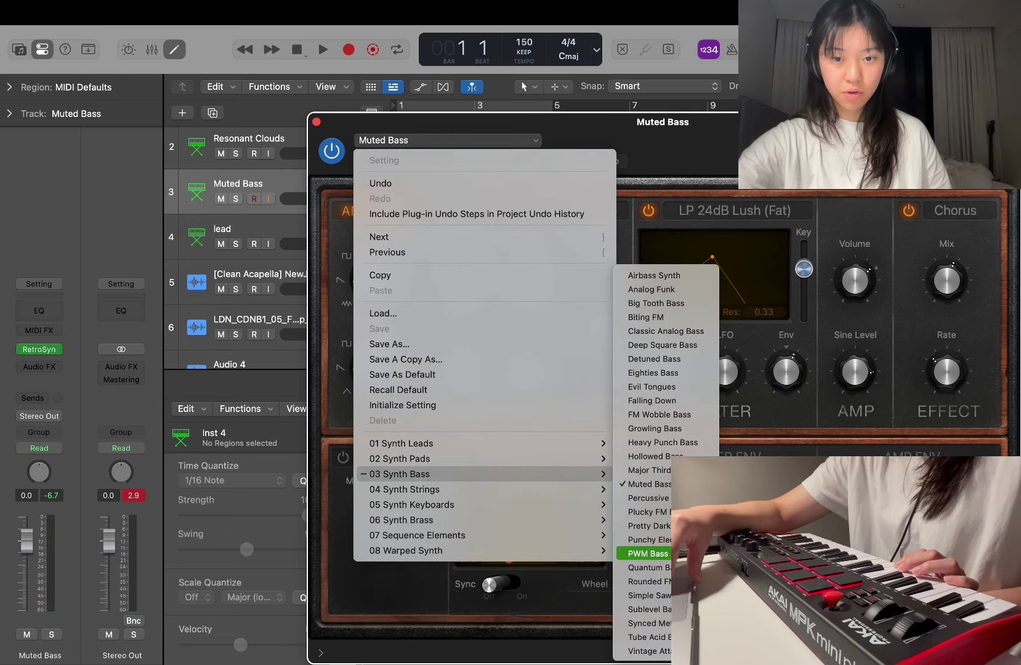
left_click(643, 567)
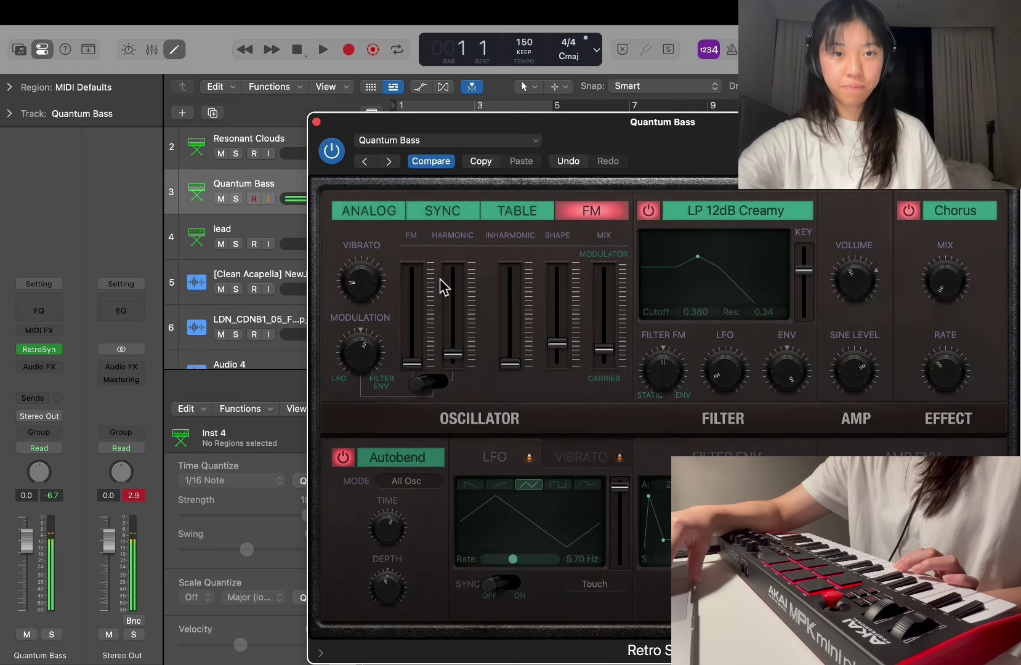
left_click(317, 126)
Step: Create a second Quantum Bass track directly below the first with duplicate settings
right_click(353, 182)
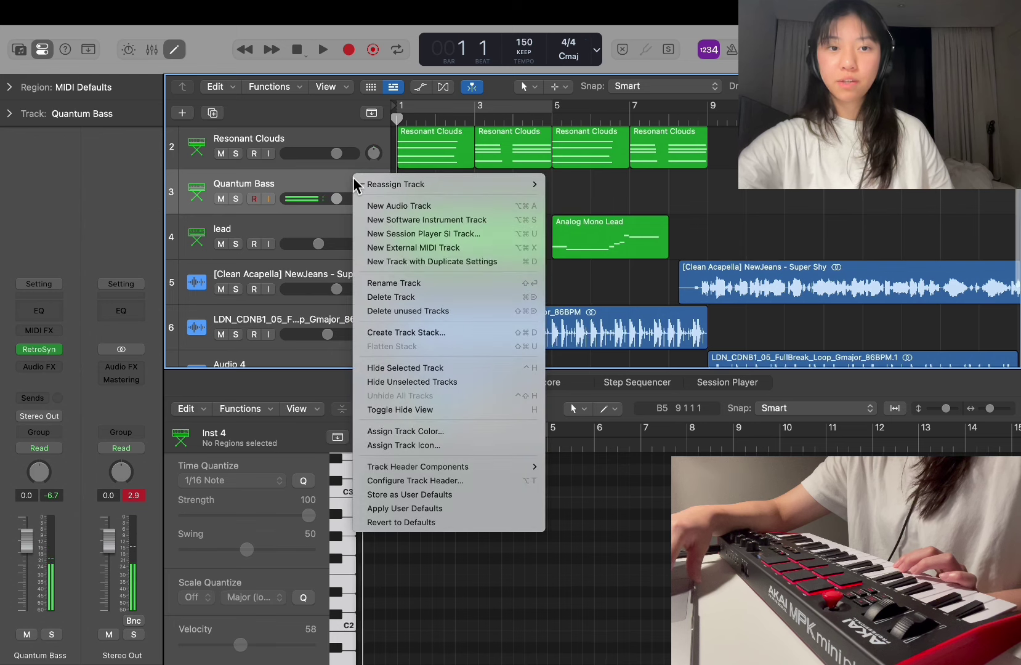
left_click(273, 185)
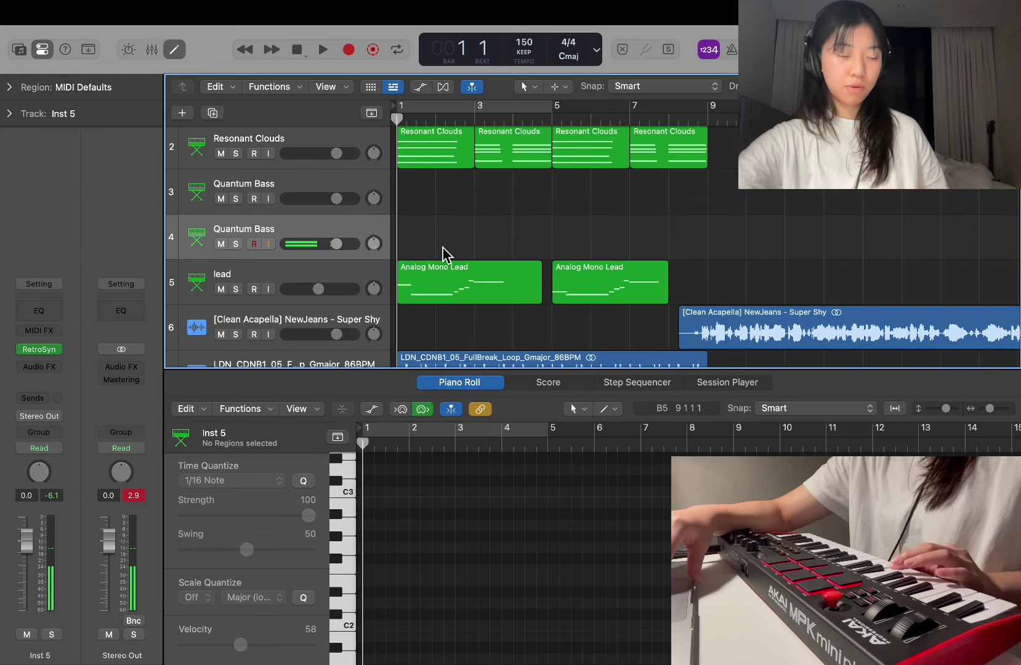
left_click(44, 350)
left_click(415, 142)
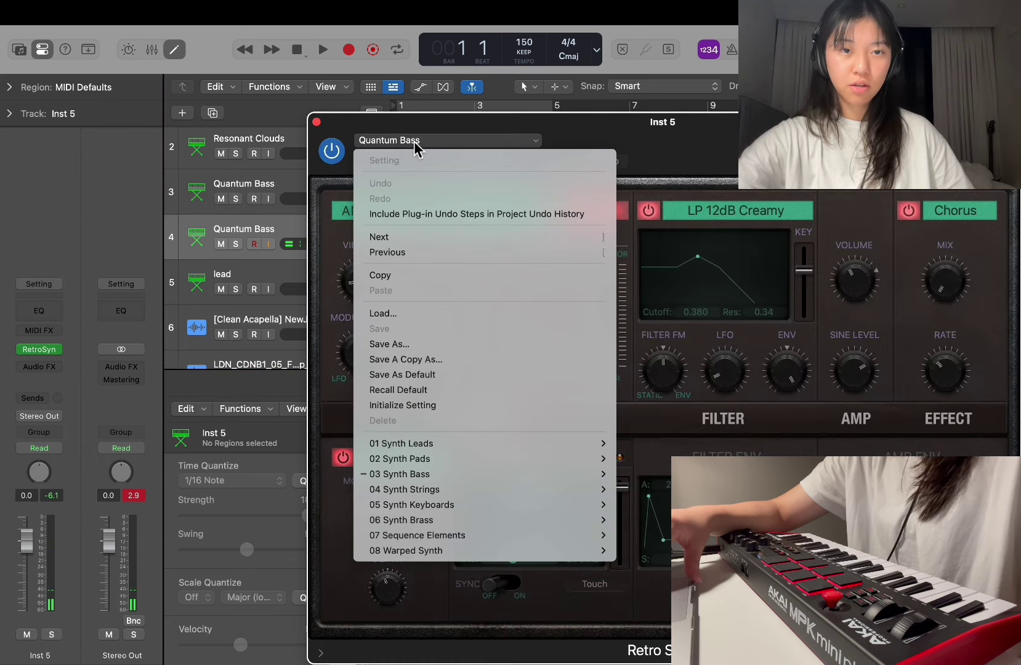
left_click(316, 122)
left_click(315, 122)
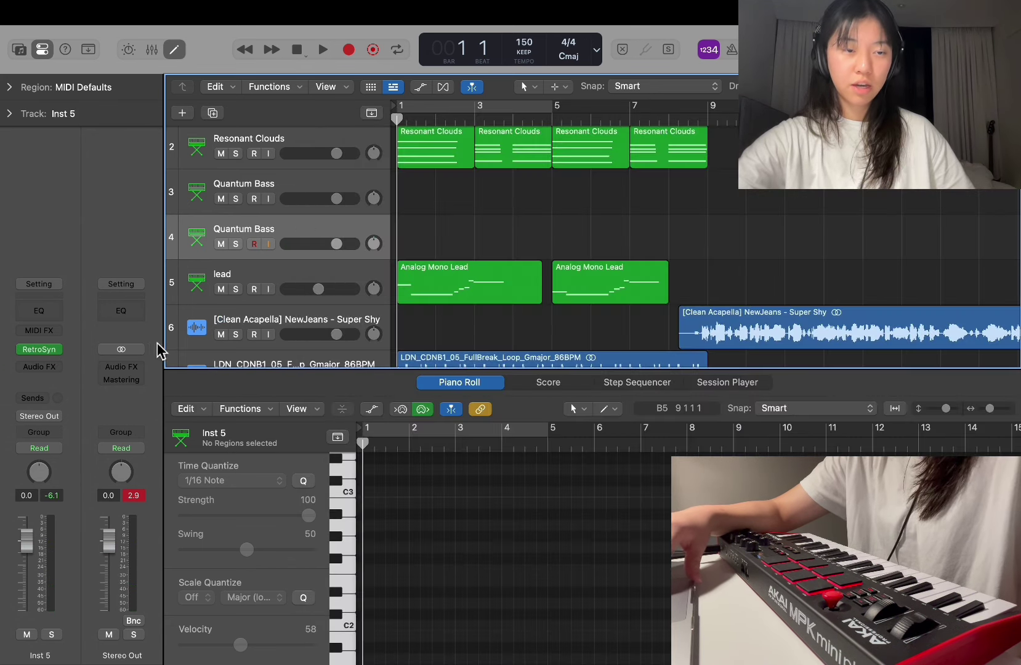
Step: Replace Retro Synth on the Inst 5 track with Sculpture and load its Sub Bass preset from the Modeled Bass category
left_click(58, 350)
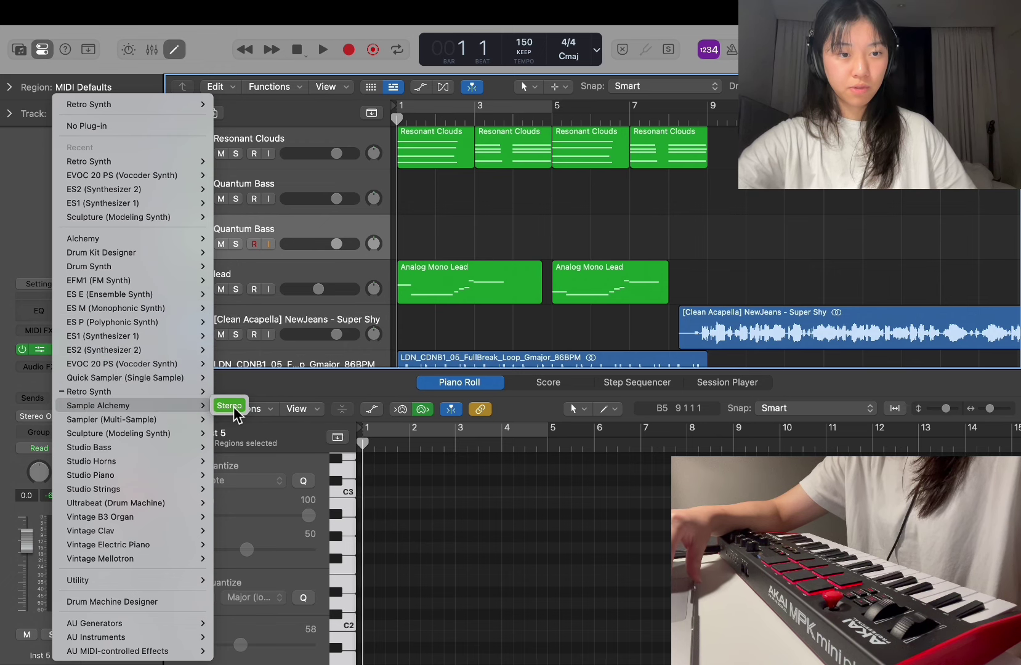
left_click(230, 406)
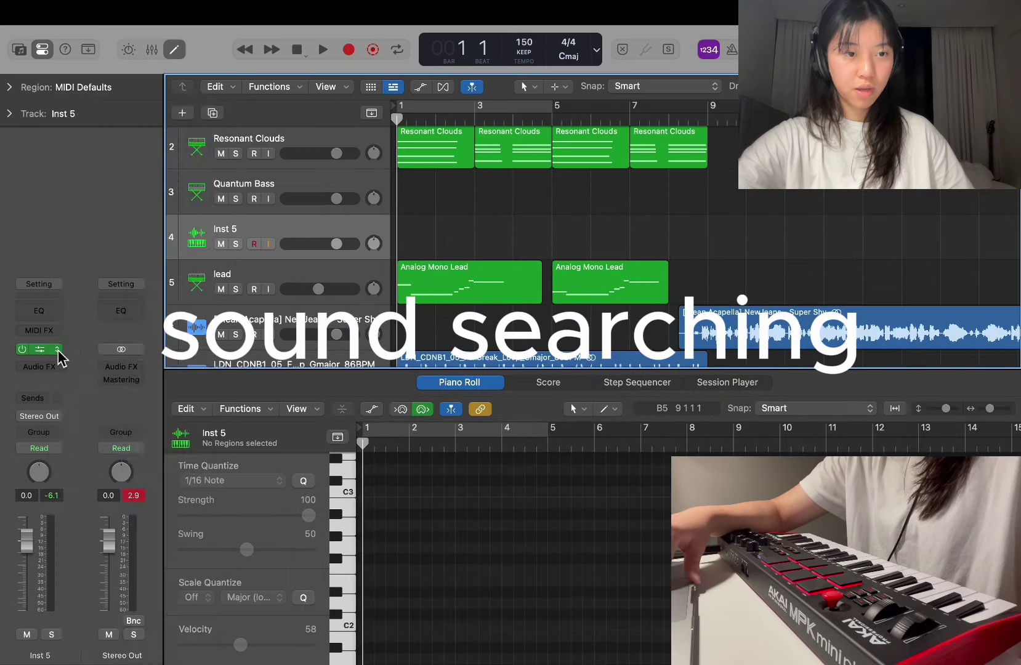
left_click(58, 349)
left_click(227, 440)
left_click(461, 188)
mouse_move(431, 490)
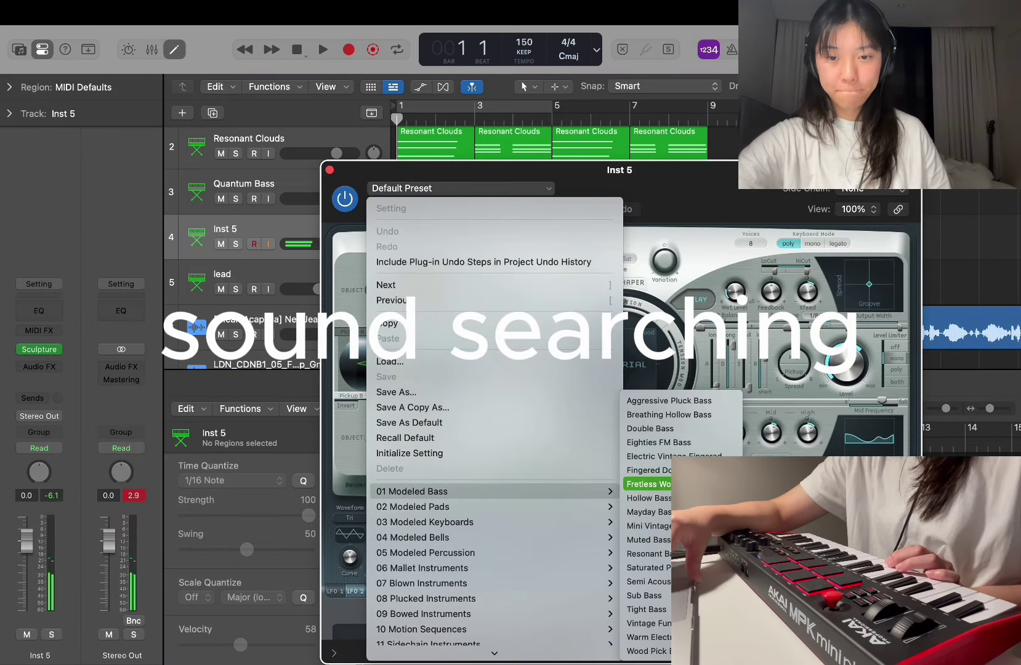
left_click(644, 595)
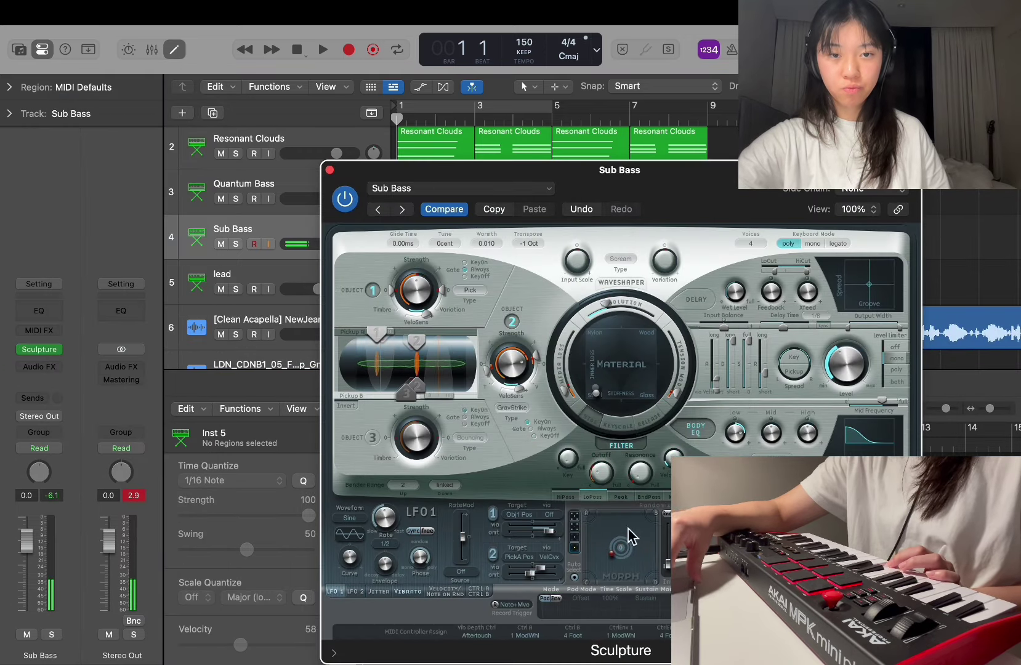
left_click(330, 170)
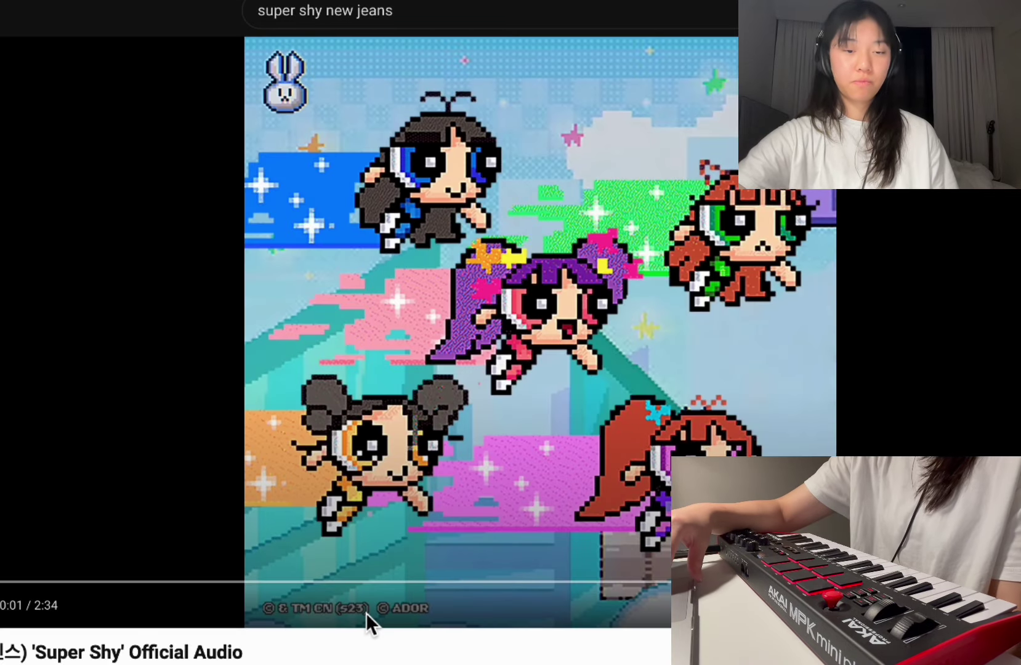
Step: Replay the opening of the Super Shy official audio in the browser as a bass reference, and select the Quantum Bass track
key("Left")
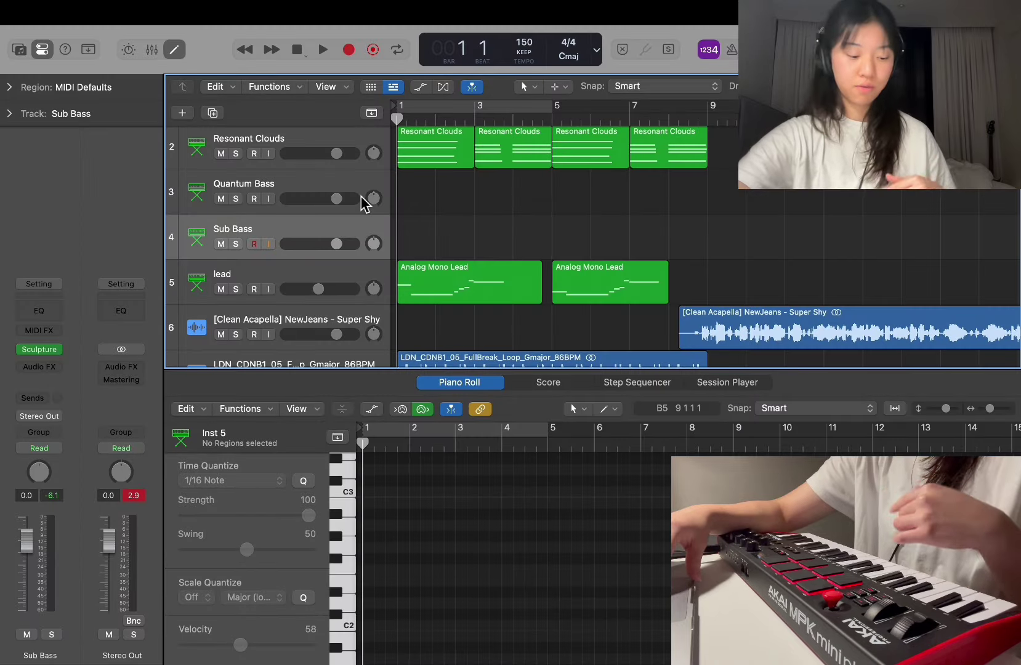
scroll(471, 143, "down", 3)
scroll(474, 146, "up", 1)
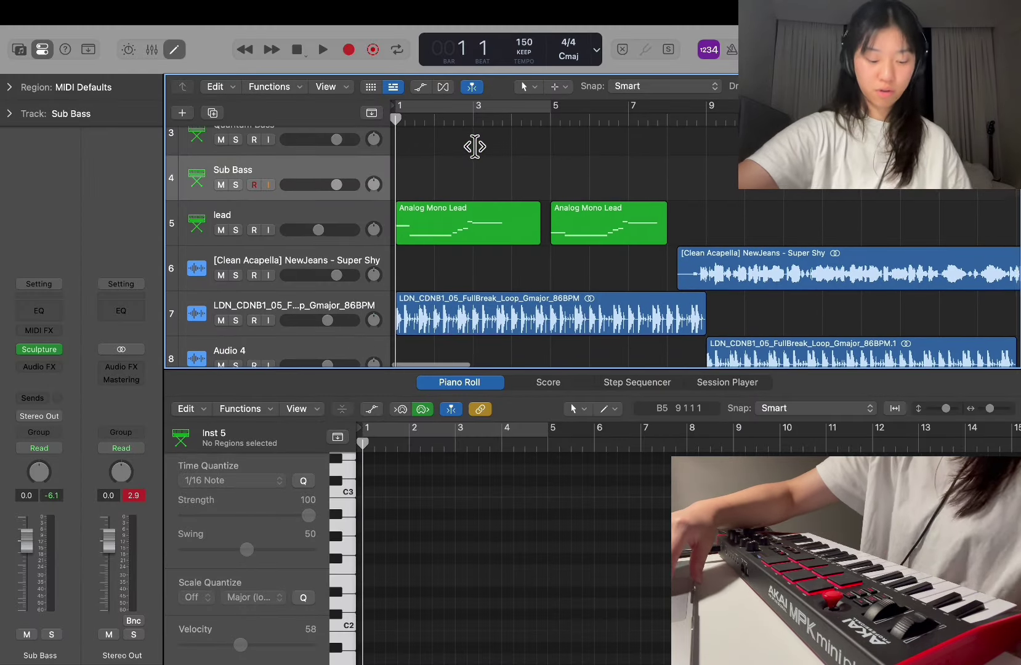
scroll(474, 147, "up", 1)
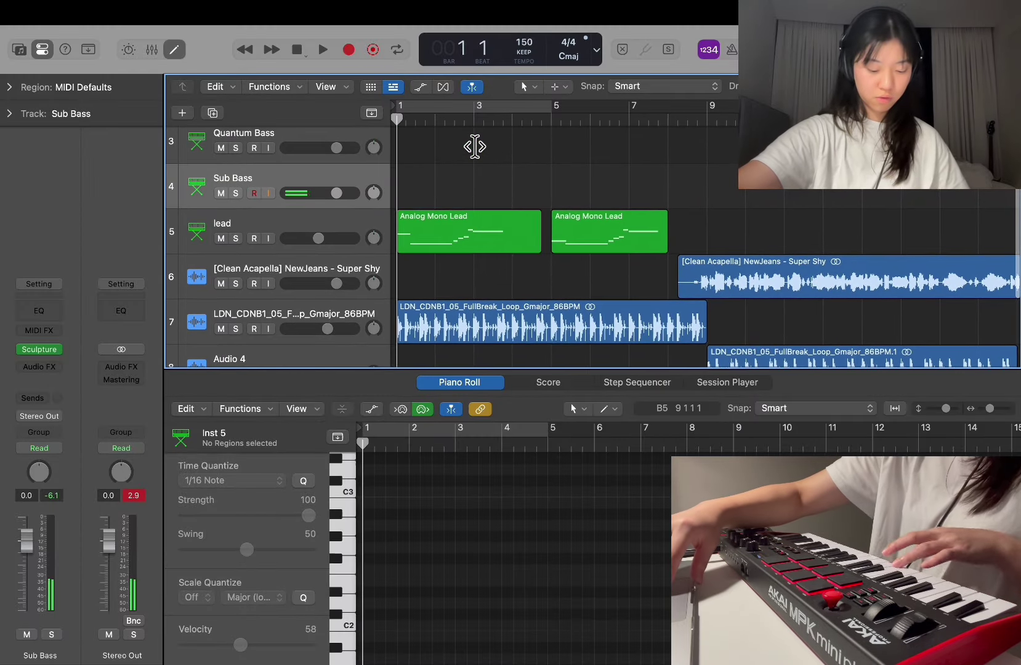
left_click(333, 145)
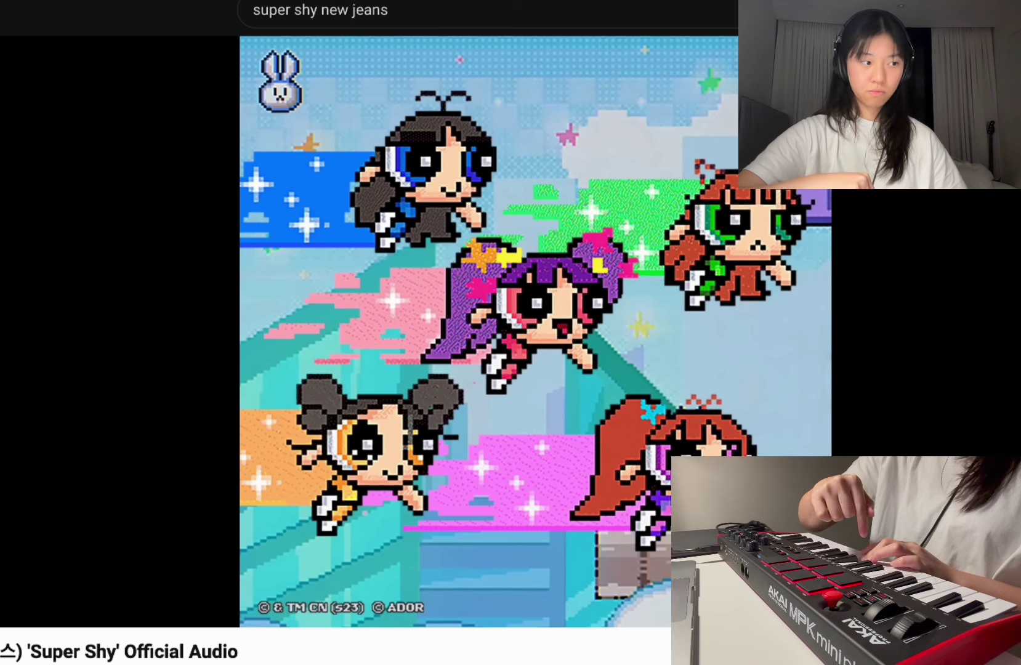
mouse_move(4, 425)
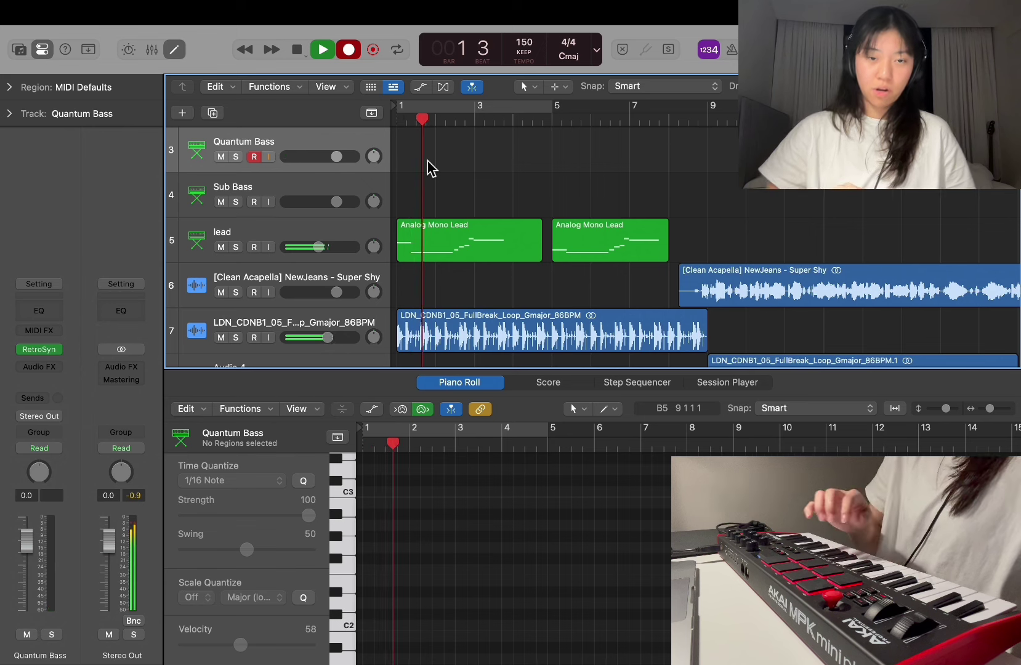
Step: Try recording a bass take on the Quantum Bass track around bar 9, and undo it
key("space")
key("Return")
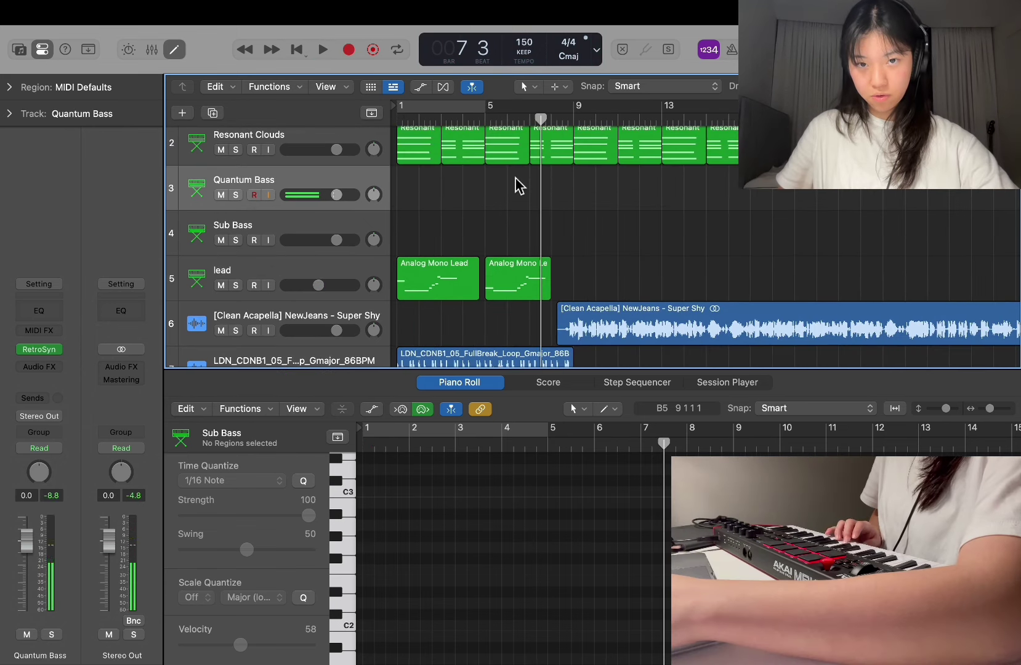
key("r")
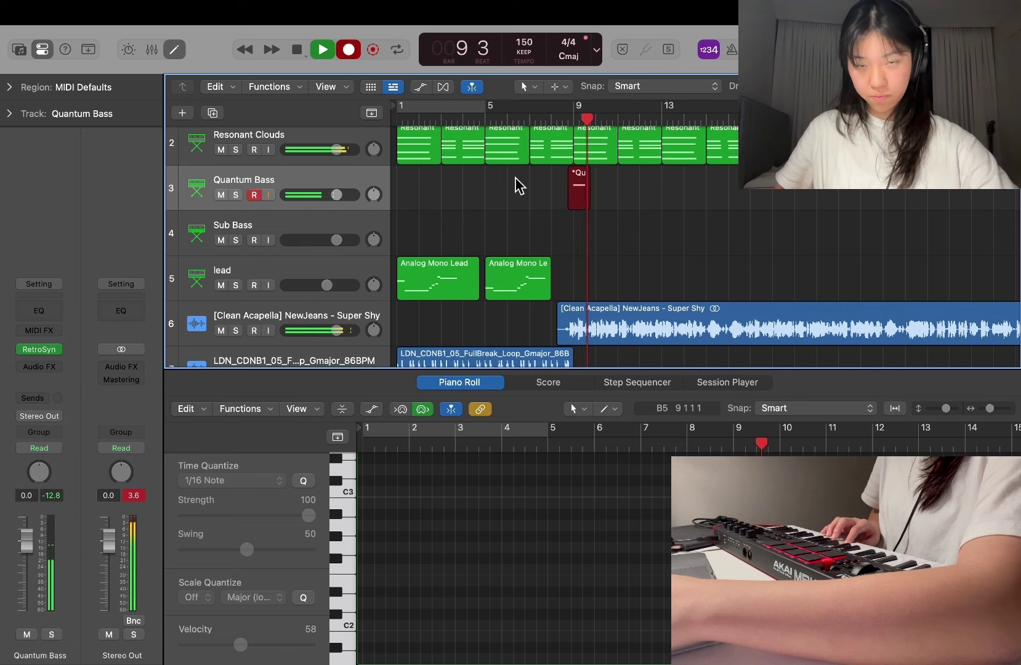
key("space")
key("super+z")
key("Return")
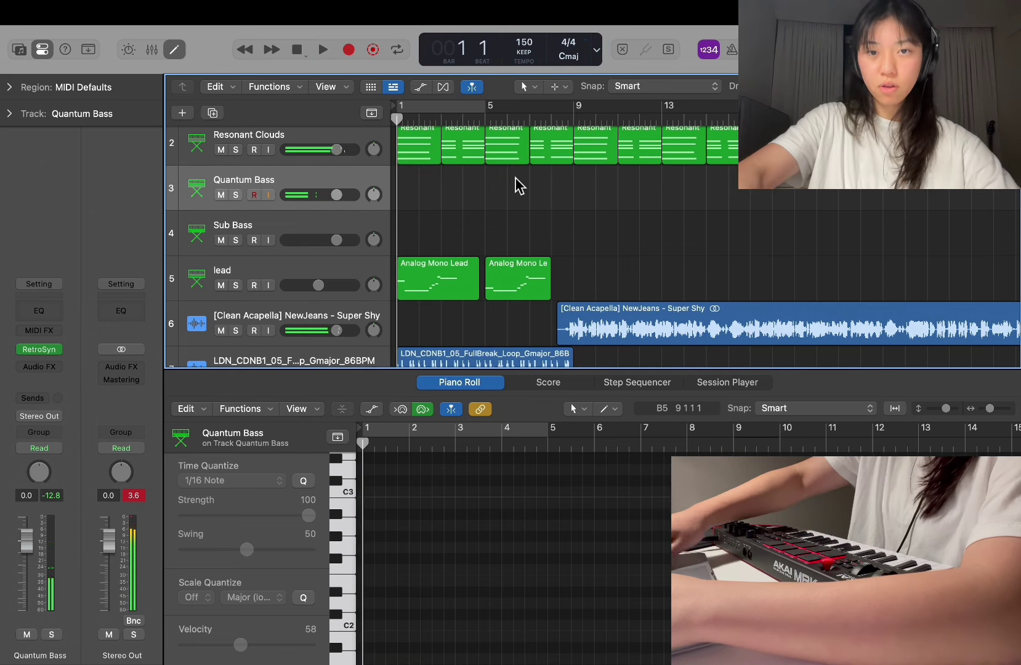
Step: Record a bass take on the Quantum Bass track from bar 9 to bar 17, and delete it
left_click(553, 116)
key("r")
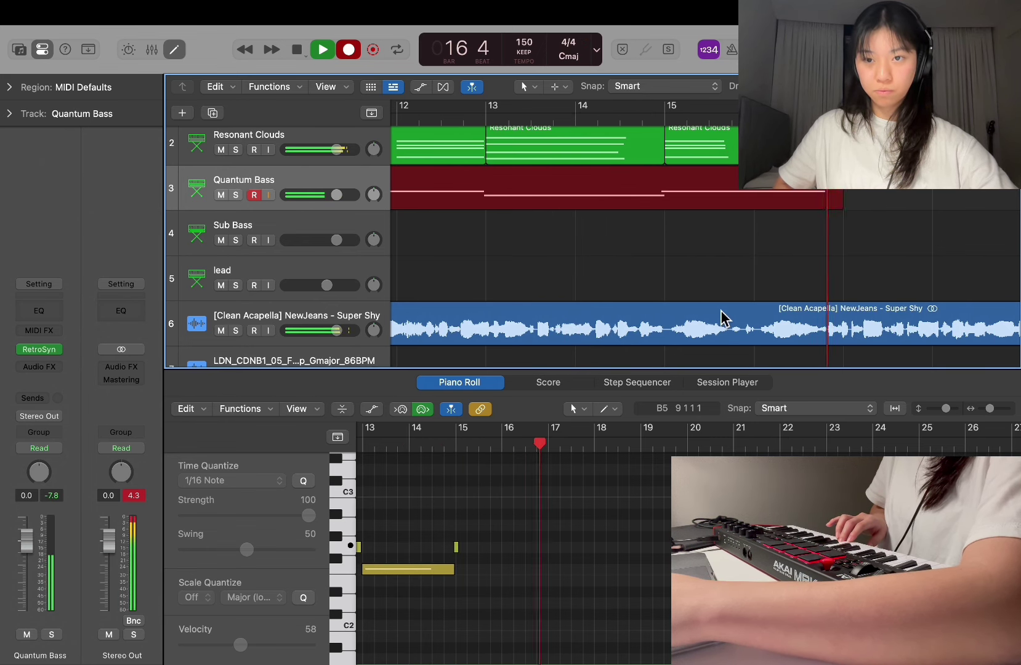
key("space")
scroll(777, 282, "left", 10)
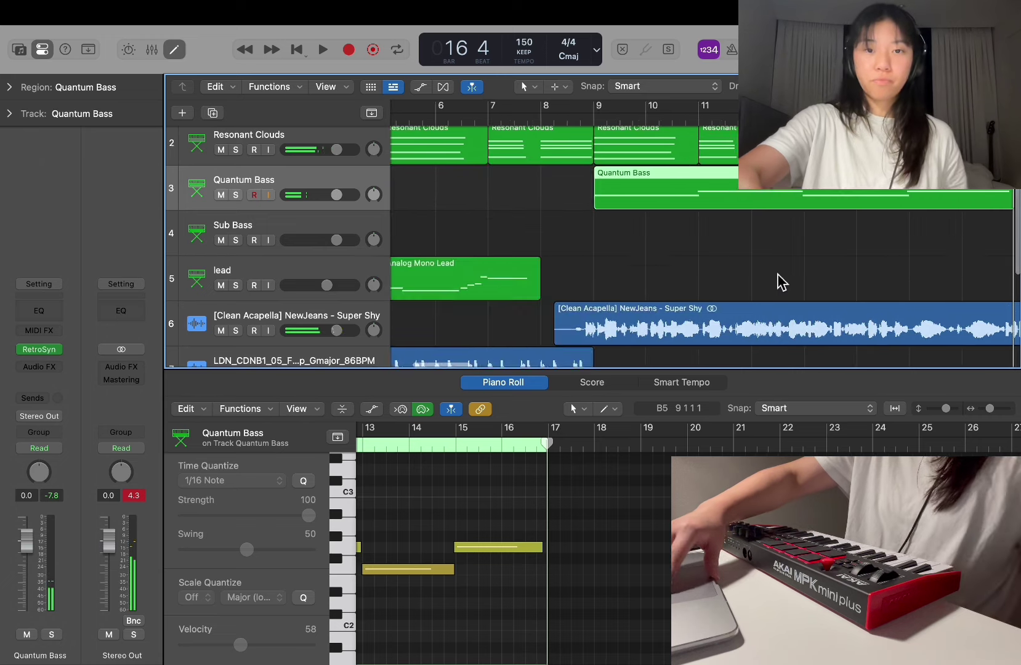
scroll(777, 282, "right", 10)
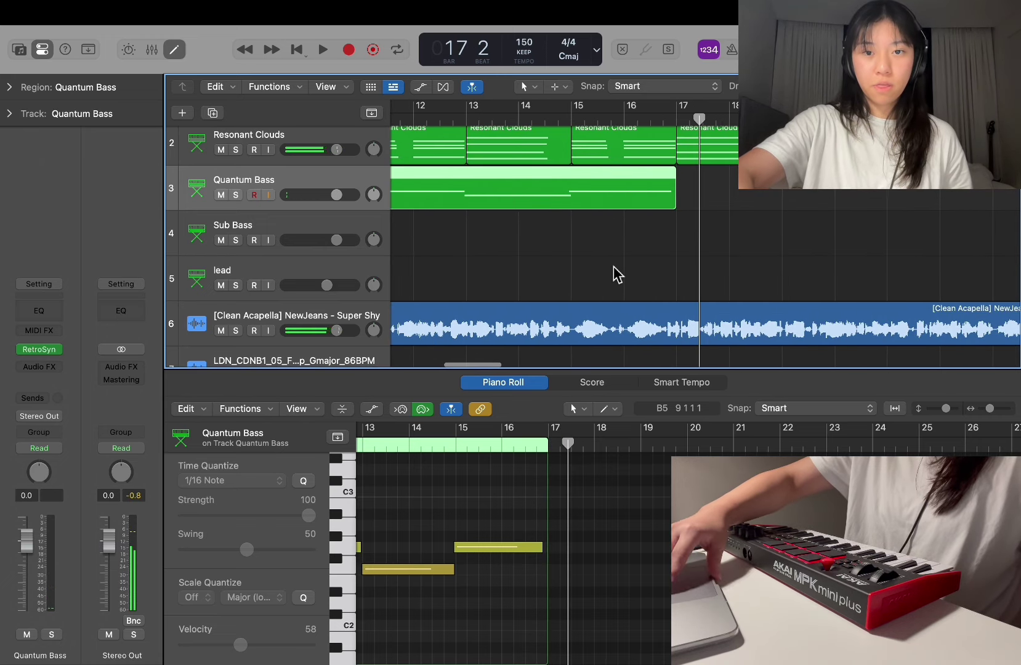
scroll(614, 267, "left", 5)
key("space")
key("Delete")
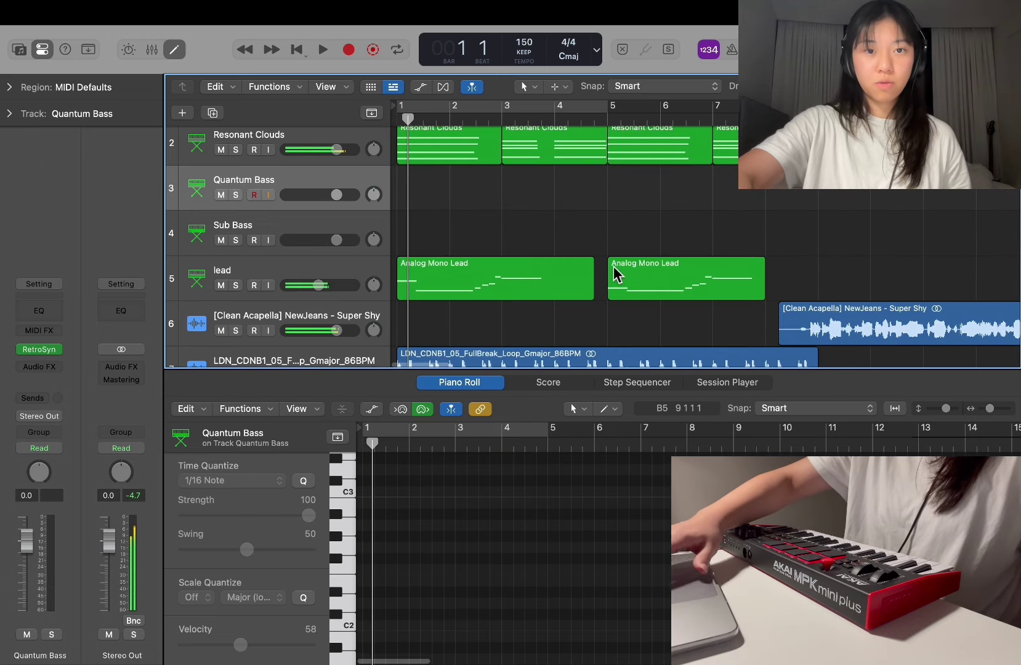
Step: Record a new bass take on the Quantum Bass track, starting the recording in bar 7 and playing until bar 17
scroll(615, 270, "right", 10)
scroll(609, 253, "left", 10)
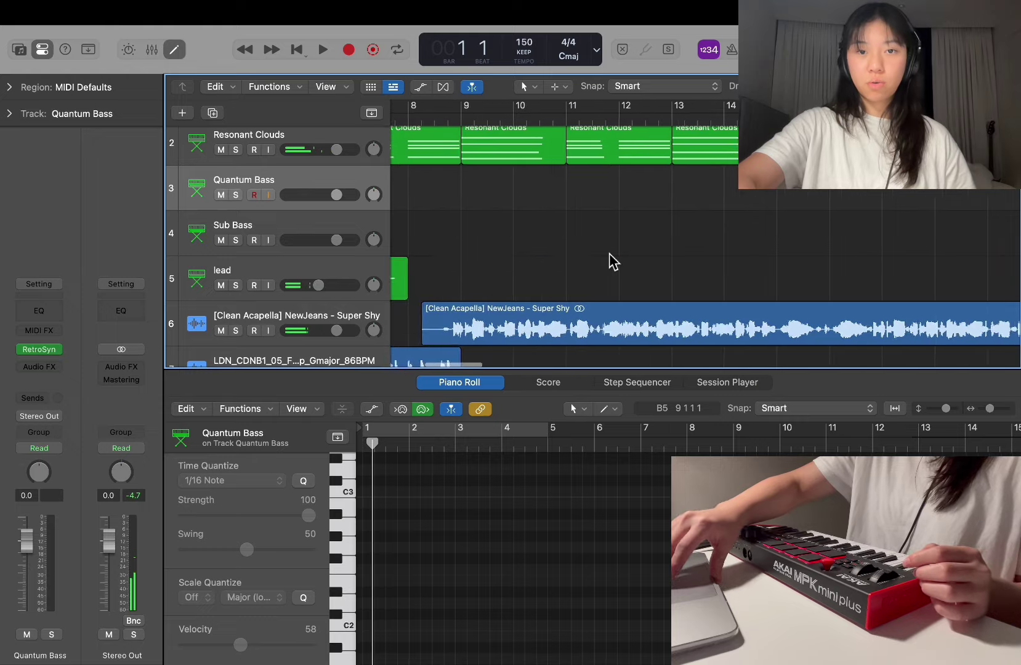
scroll(609, 253, "down", 5)
left_click(570, 108)
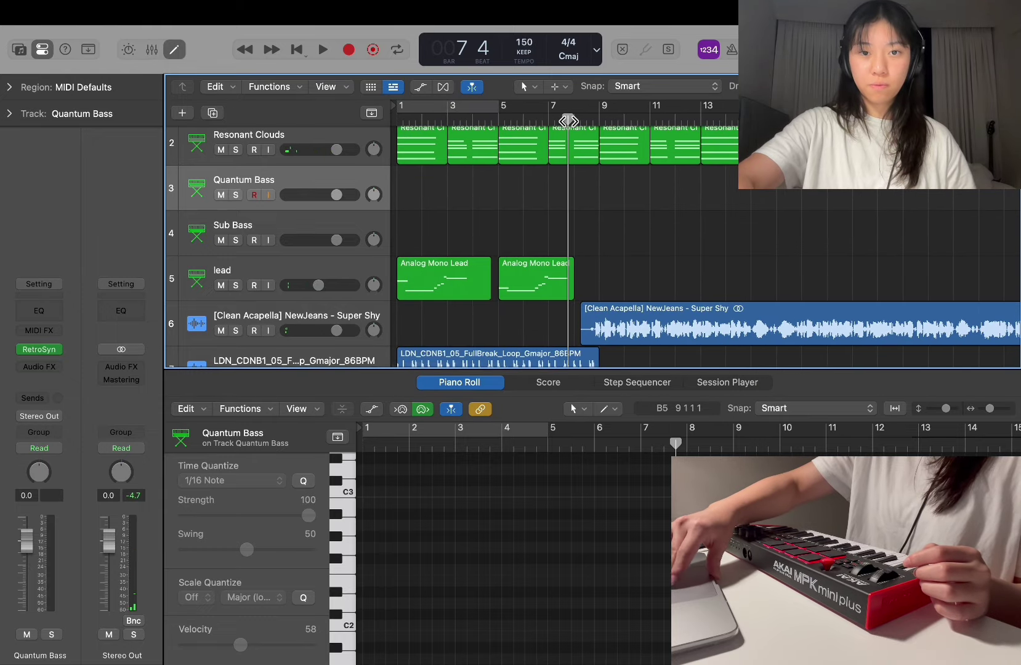
key("r")
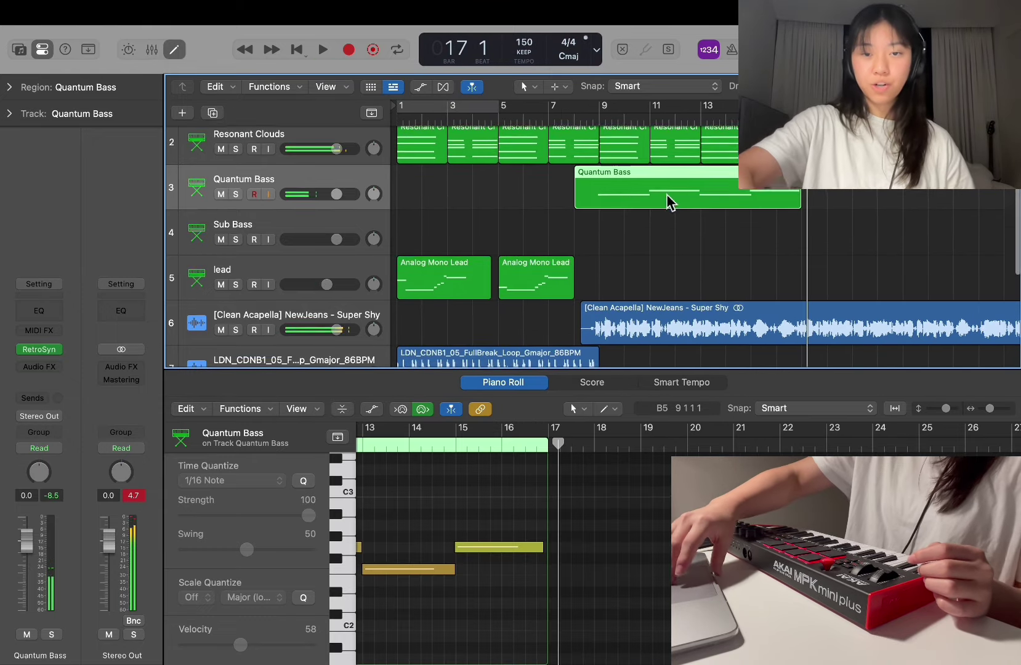
Step: Play back the start of the recorded Quantum Bass region, align its first note with bar 9, and trim the region's start to bar 9
scroll(667, 196, "down", 5)
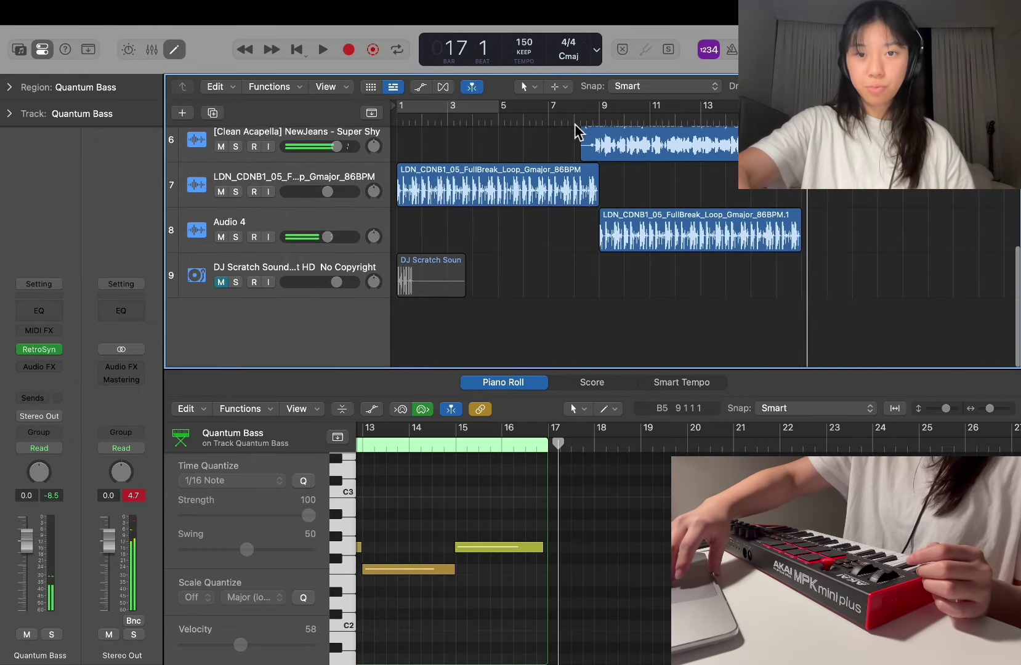
left_click(578, 117)
key("space")
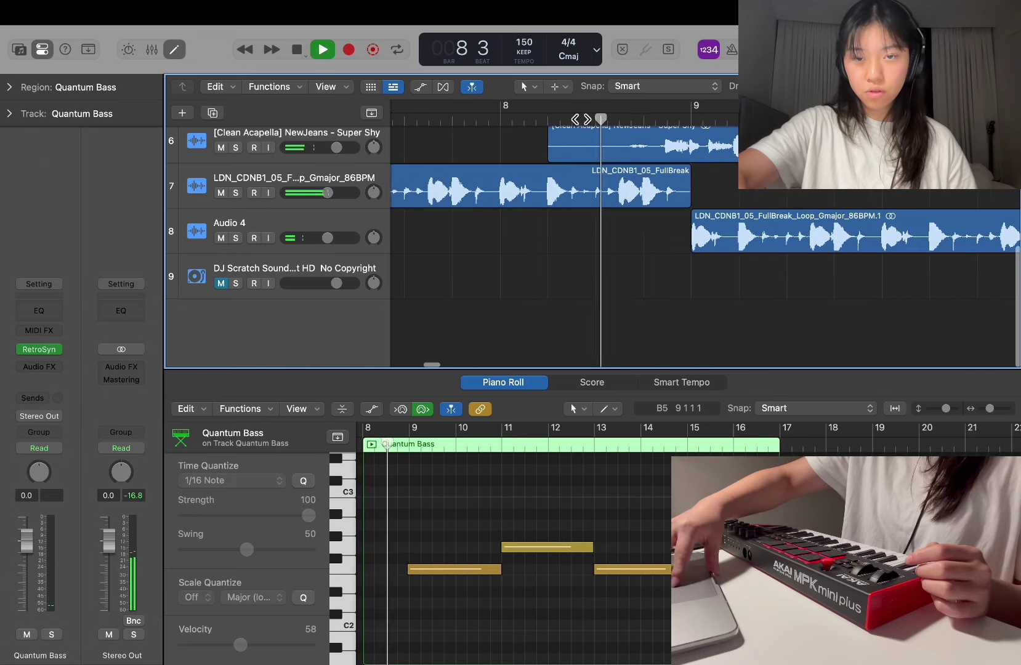
scroll(741, 195, "up", 3)
key("space")
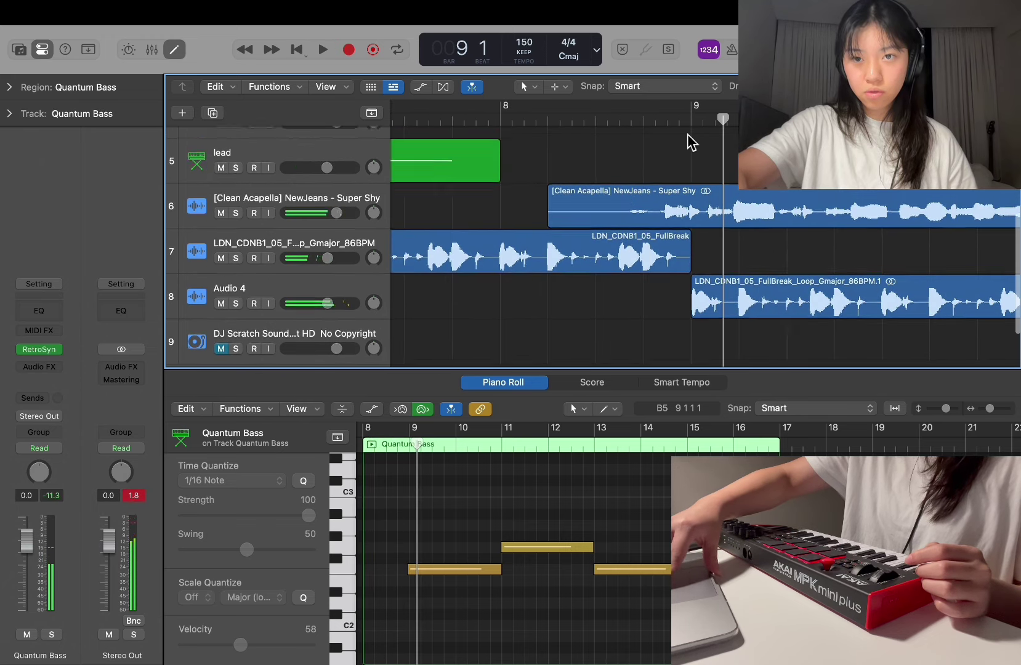
scroll(688, 134, "up", 5)
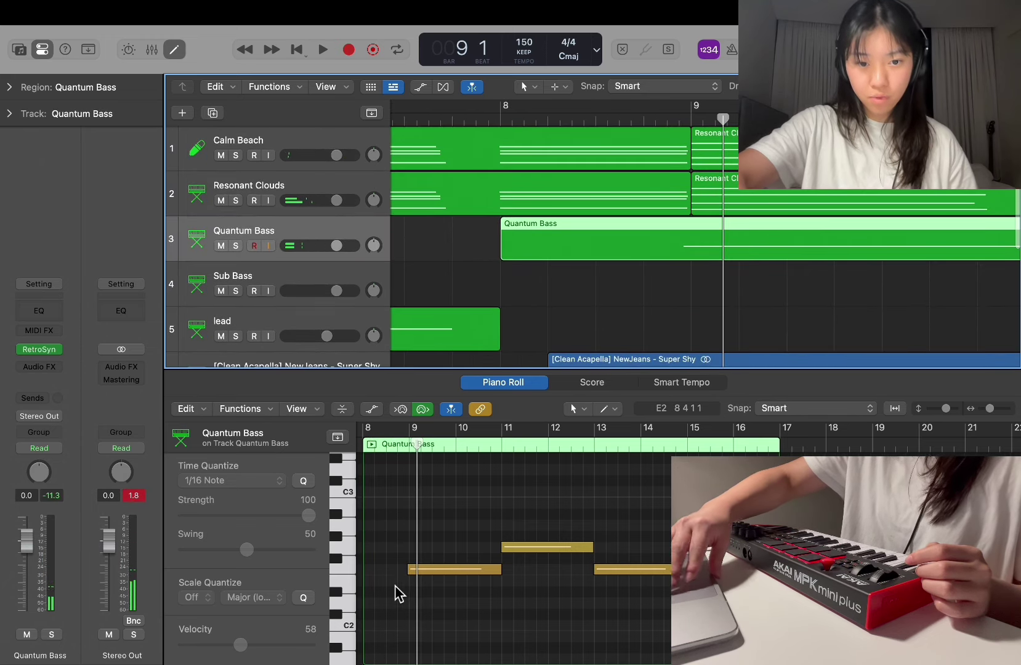
key("super+Right")
key("super+Right")
key("super+Right")
left_click_drag(371, 573, 379, 575)
left_click_drag(506, 248, 693, 258)
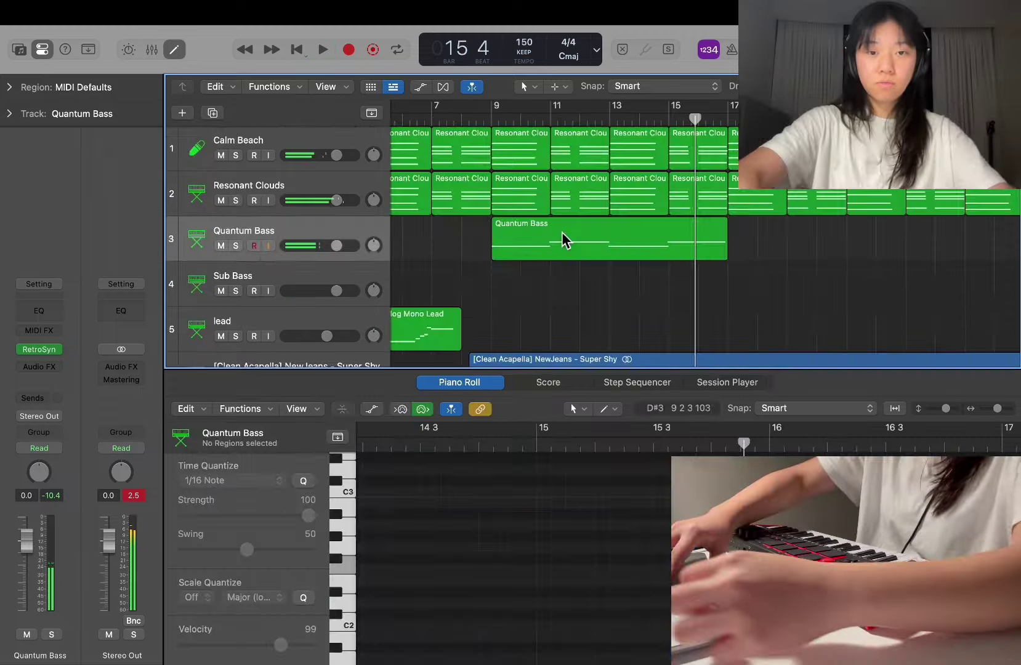
Step: Copy the Quantum Bass region onto the Sub Bass track at bar 9 and start playback from there
left_click(563, 237)
left_click(492, 118)
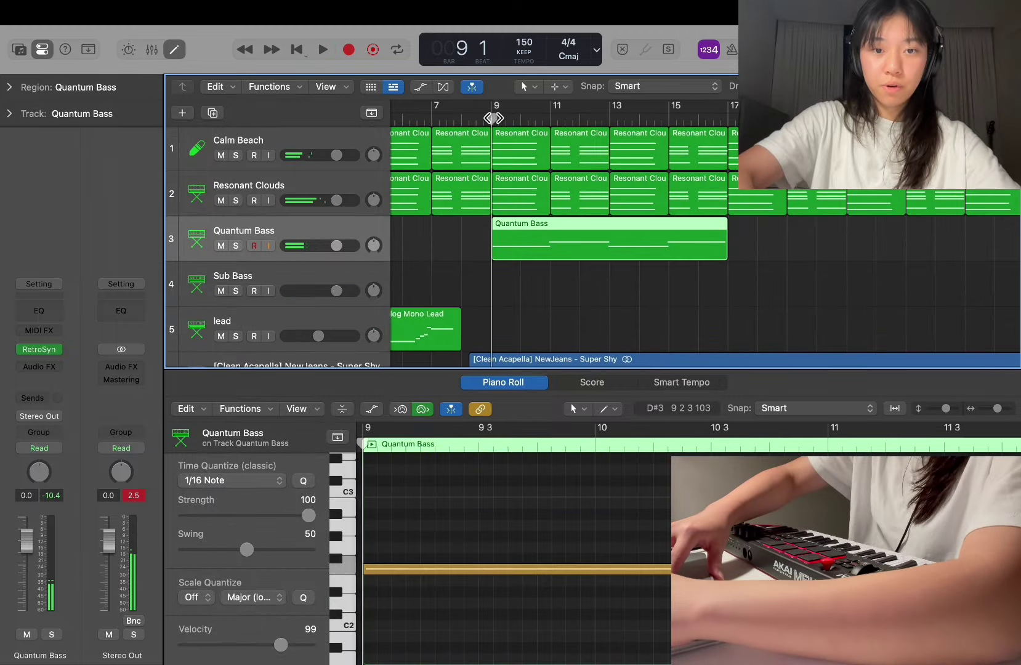
left_click(376, 284)
key("super+v")
left_click(495, 119)
key("space")
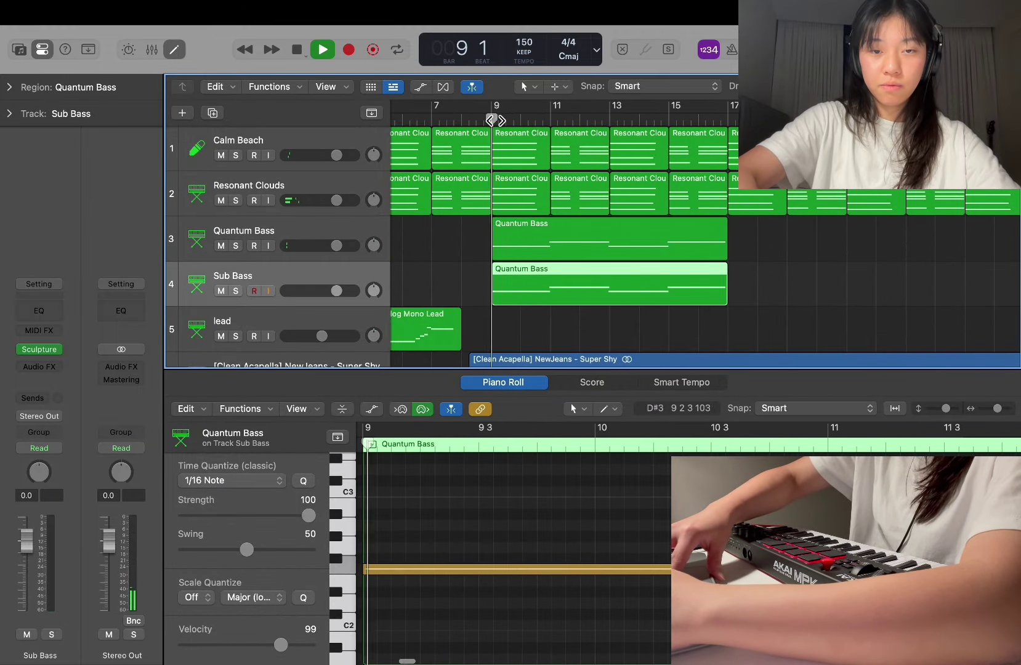
Step: Listen to the two stacked bass layers with the other tracks, and unmute the DJ Scratch Sound Effect track
key("super+Left")
key("super+Left")
scroll(649, 232, "down", 3)
scroll(652, 240, "up", 3)
key("space")
scroll(649, 240, "down", 3)
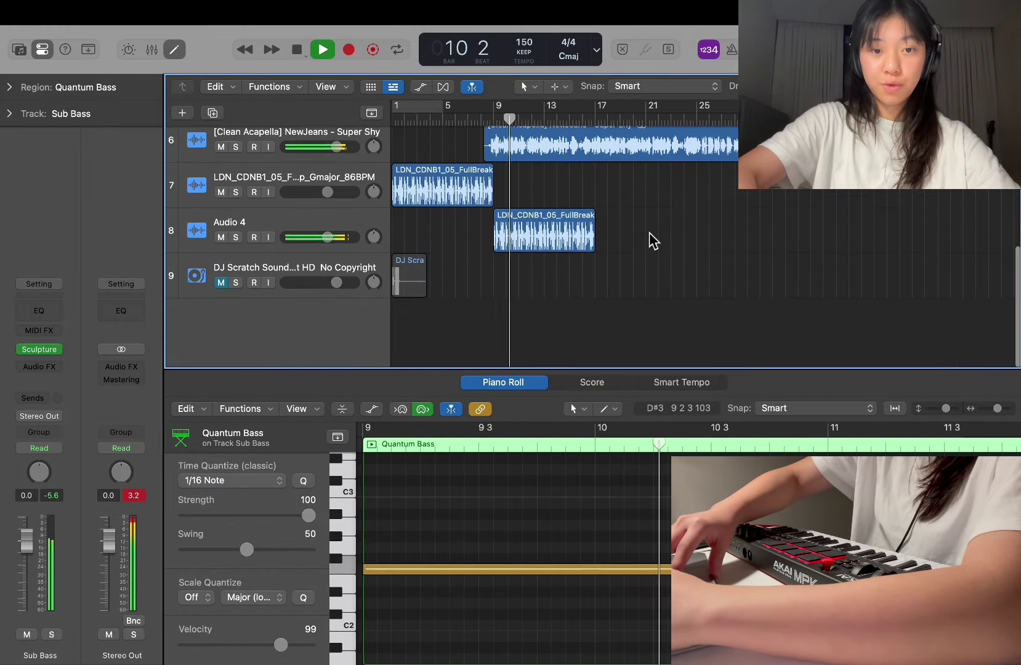
left_click(418, 277)
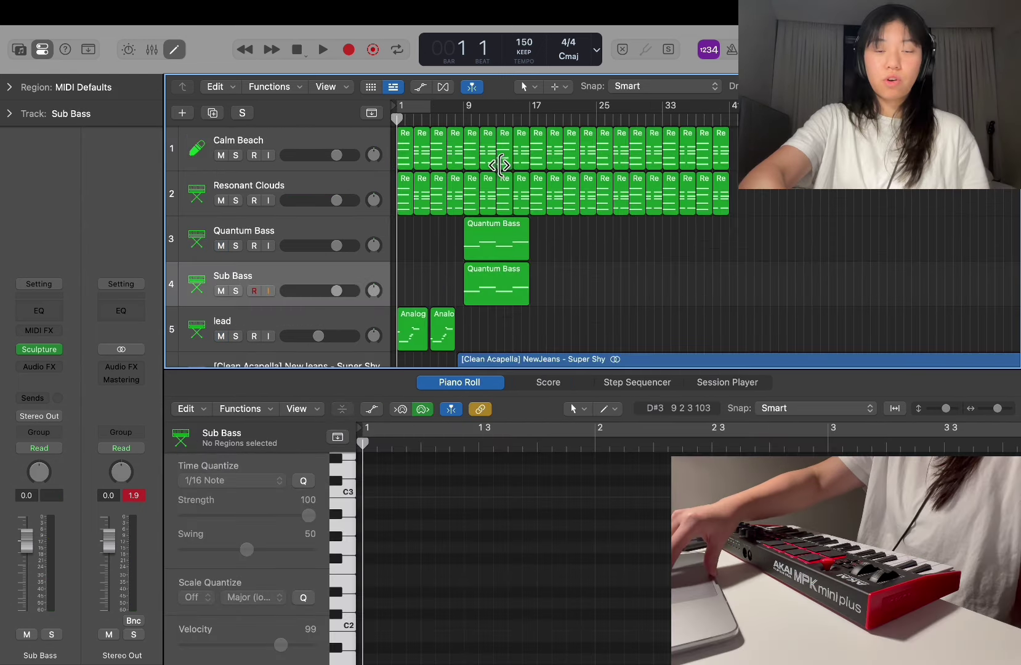
Step: Look over the whole arrangement, from the chord and bass regions to the acapella, drum loop and DJ scratch regions
scroll(486, 257, "down", 3)
key("super+Right")
key("super+Right")
key("super+Right")
scroll(487, 250, "down", 3)
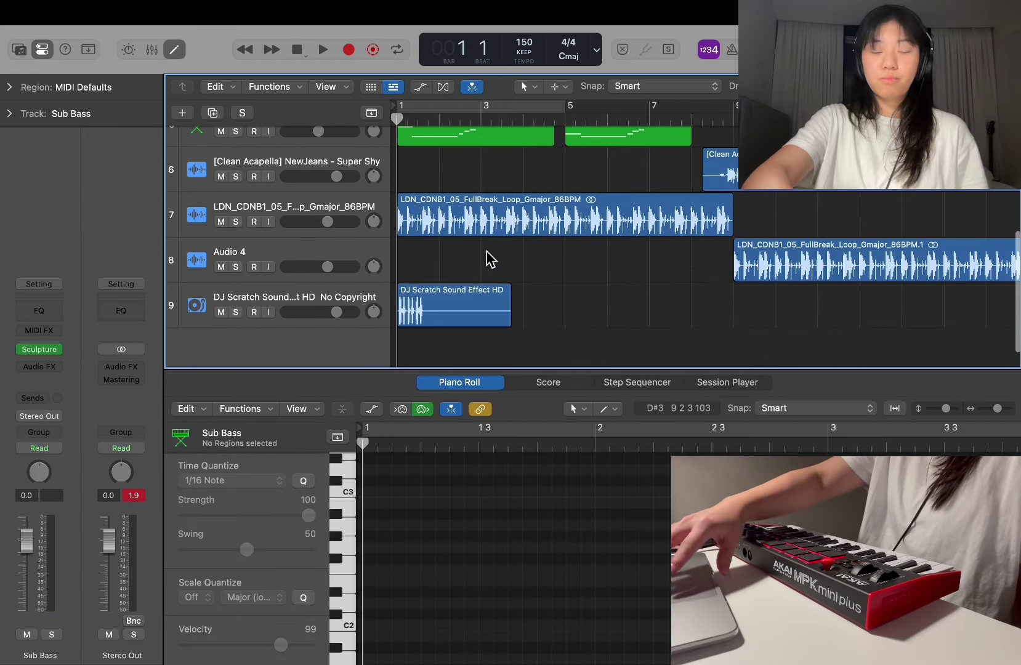
scroll(604, 299, "up", 3)
key("super+Left")
key("super+Left")
scroll(547, 280, "up", 5)
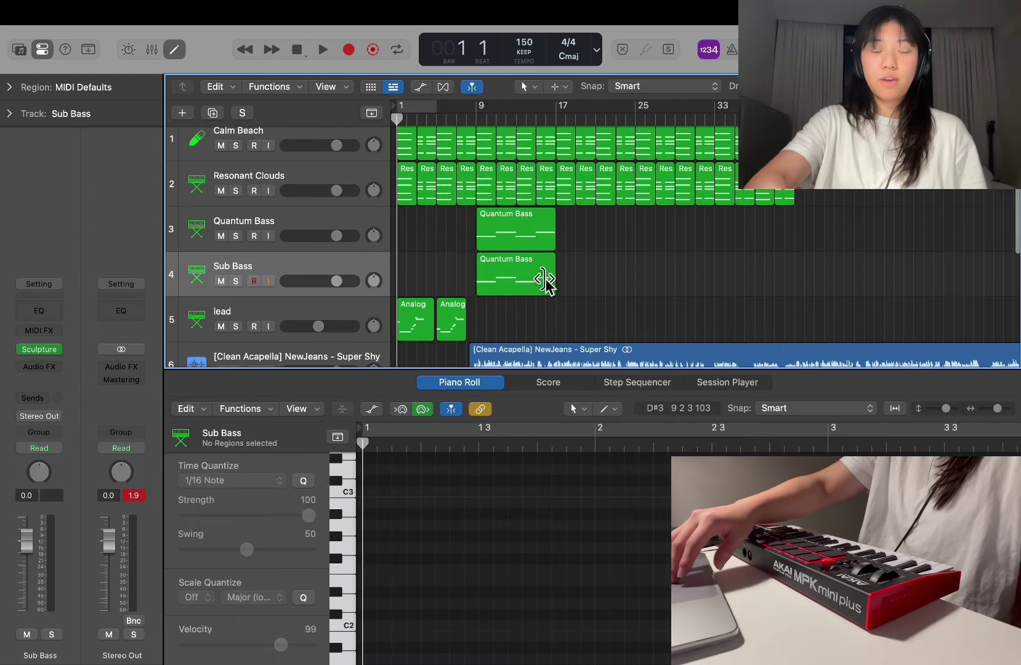
scroll(547, 283, "down", 2)
scroll(530, 266, "up", 2)
scroll(710, 199, "down", 4)
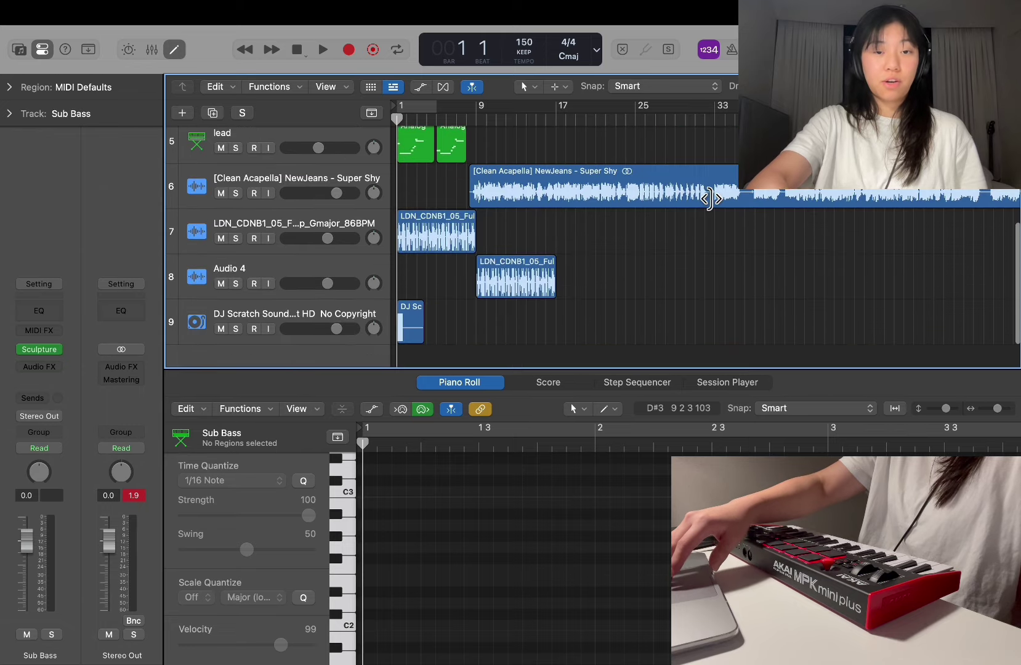
key("super+Right")
key("super+Right")
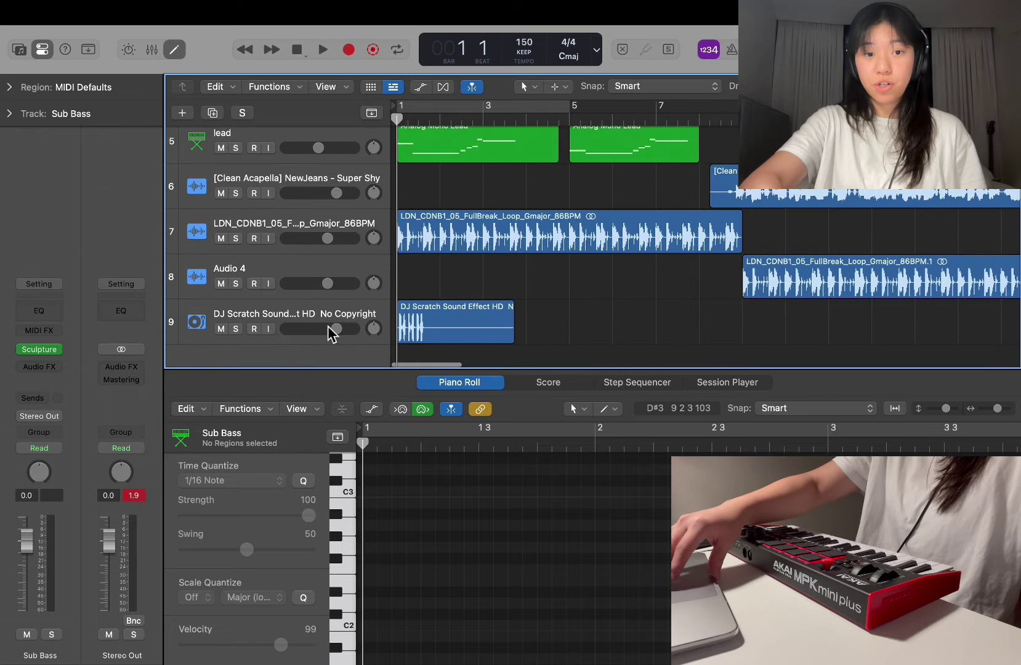
Step: Solo the DJ Scratch Sound Effect track, listen to it briefly, and release the solo
key("super+Right")
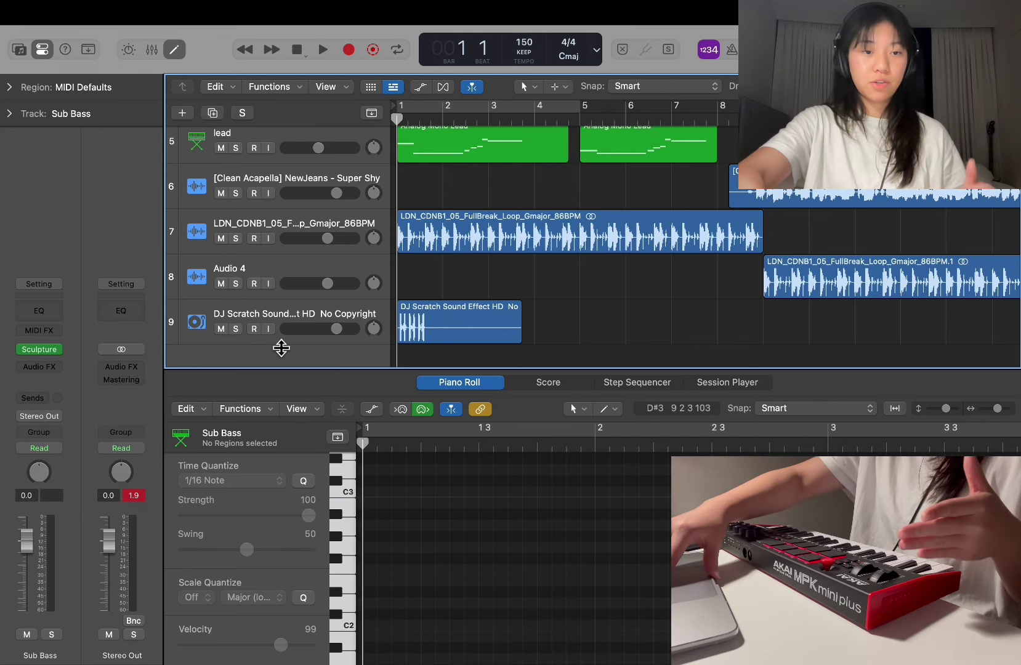
left_click(232, 334)
key("space")
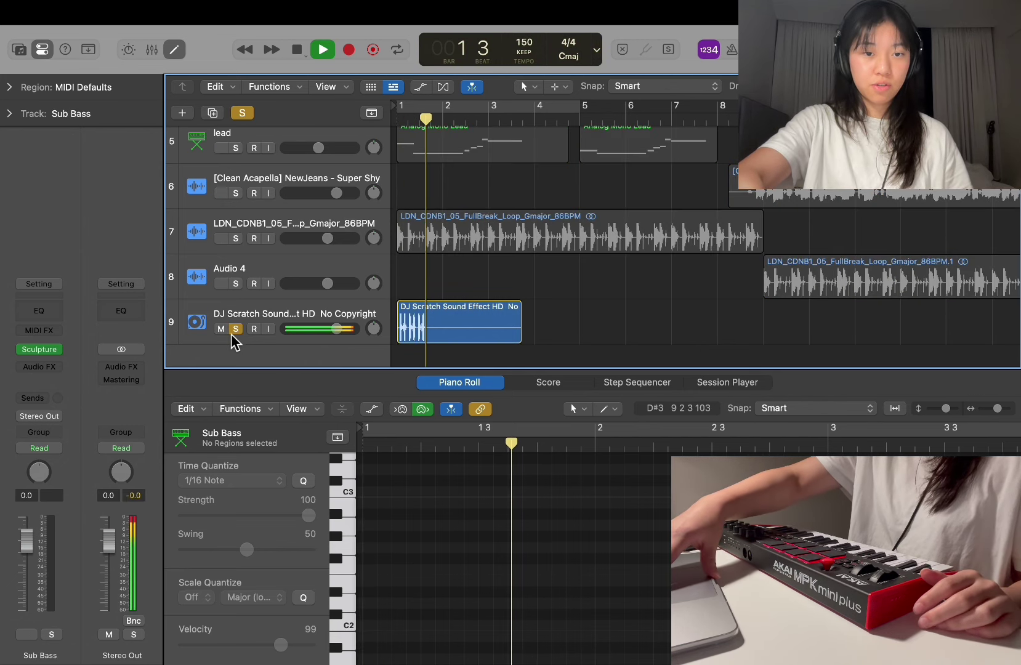
key("space")
left_click(232, 335)
Step: Examine the DJ scratch region's waveform up close in bar 1 and return the playhead to the start of bar 1
key("super+Right")
key("super+Right")
key("super+Right")
key("super+Right")
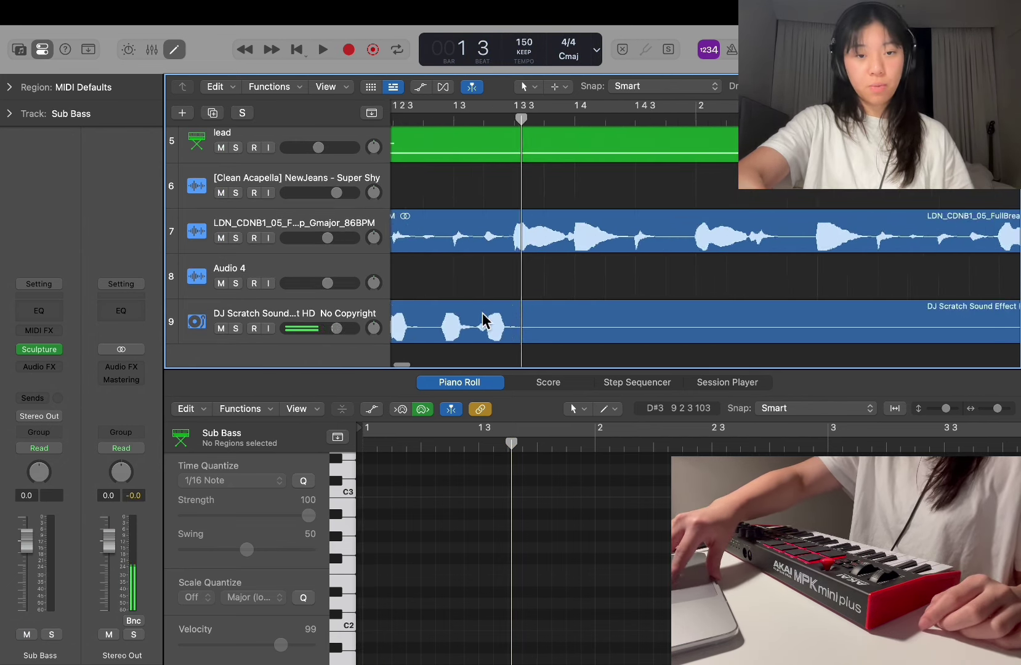
key("super+Left")
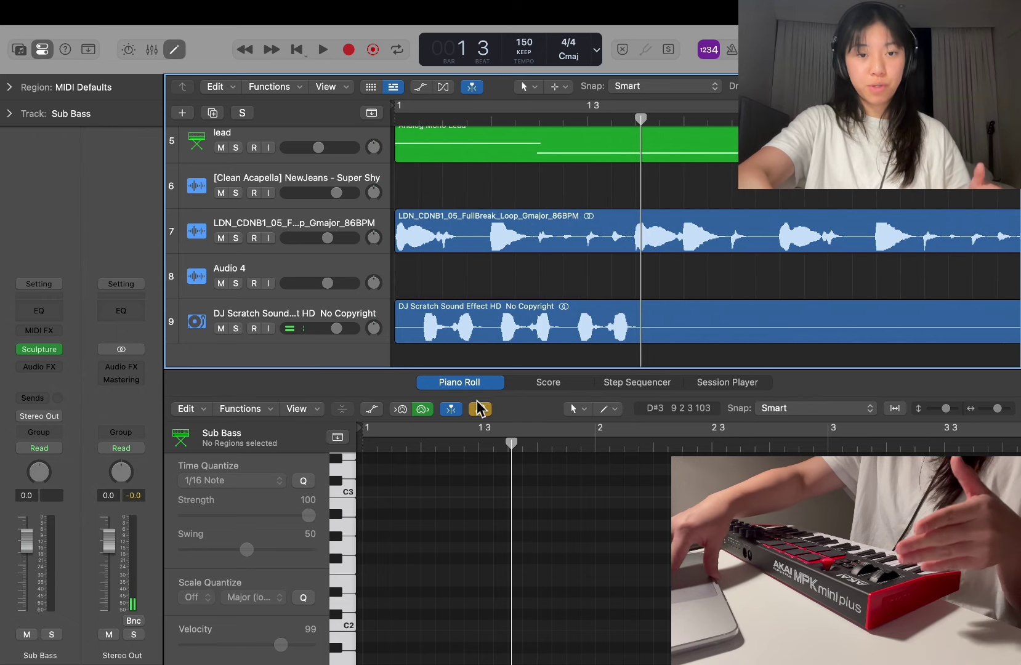
left_click_drag(445, 120, 451, 125)
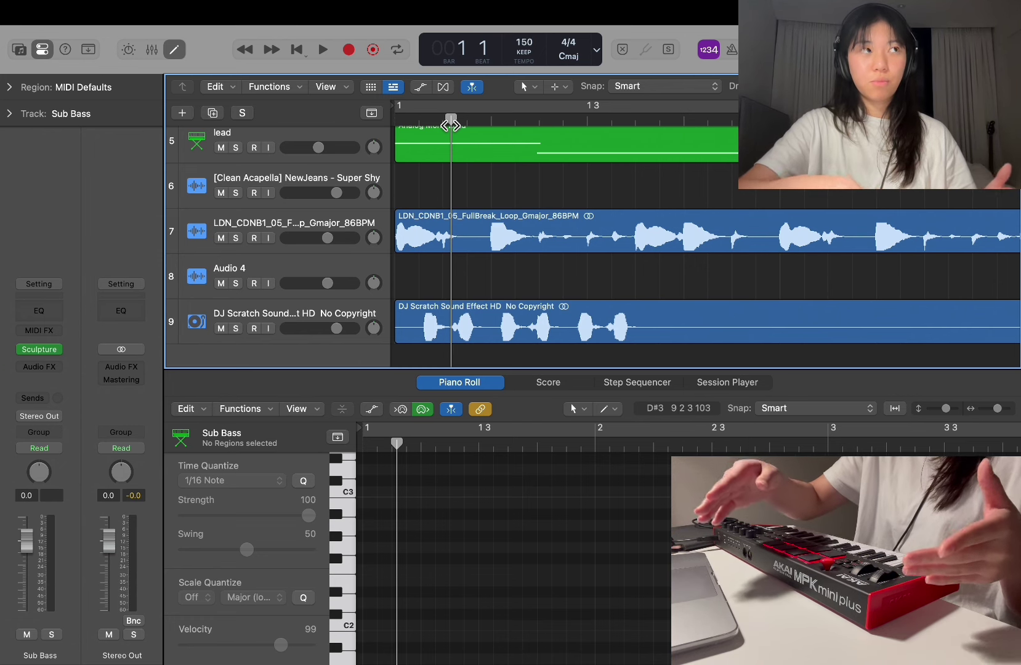
Step: Listen to the Calm Beach chord track soloed from bar 1, and release its solo
scroll(534, 211, "down", 5)
scroll(524, 246, "up", 4)
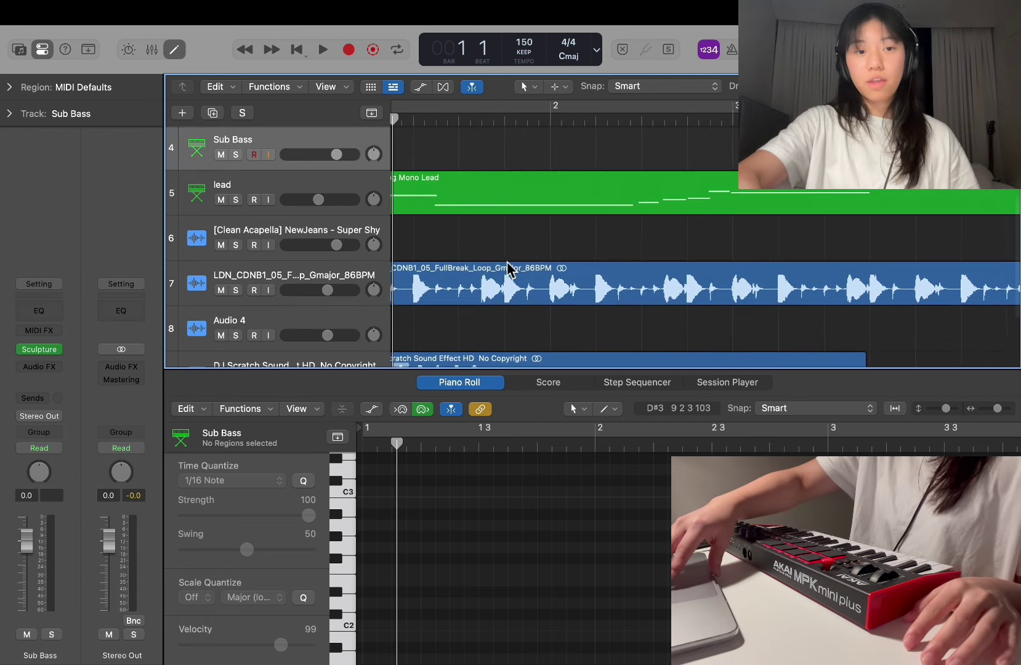
scroll(507, 263, "down", 4)
scroll(507, 263, "up", 4)
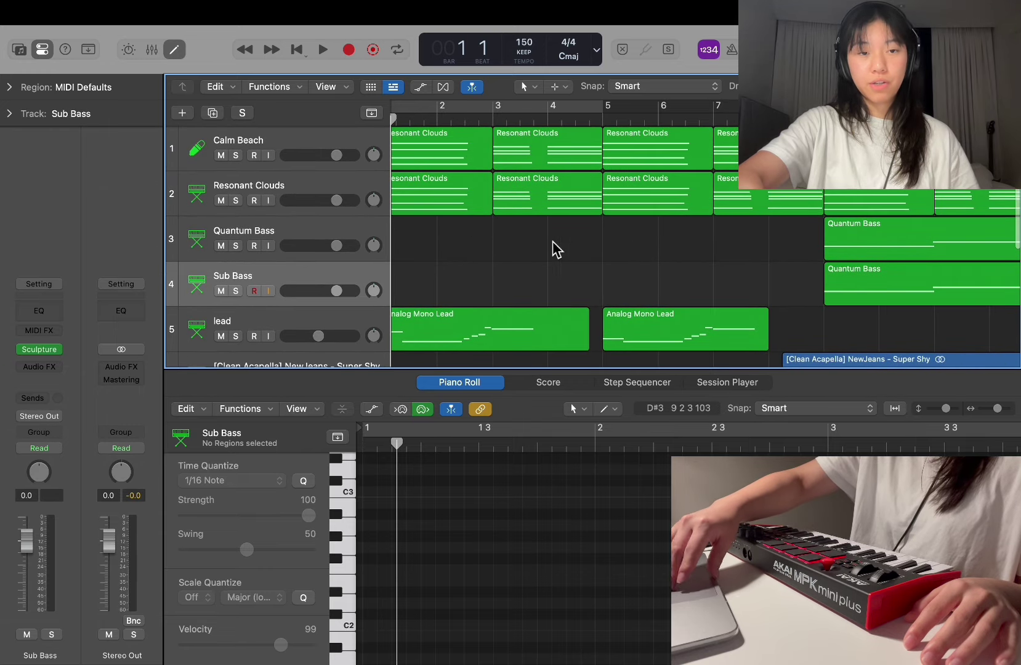
scroll(533, 246, "down", 2)
scroll(505, 251, "down", 3)
scroll(505, 251, "up", 3)
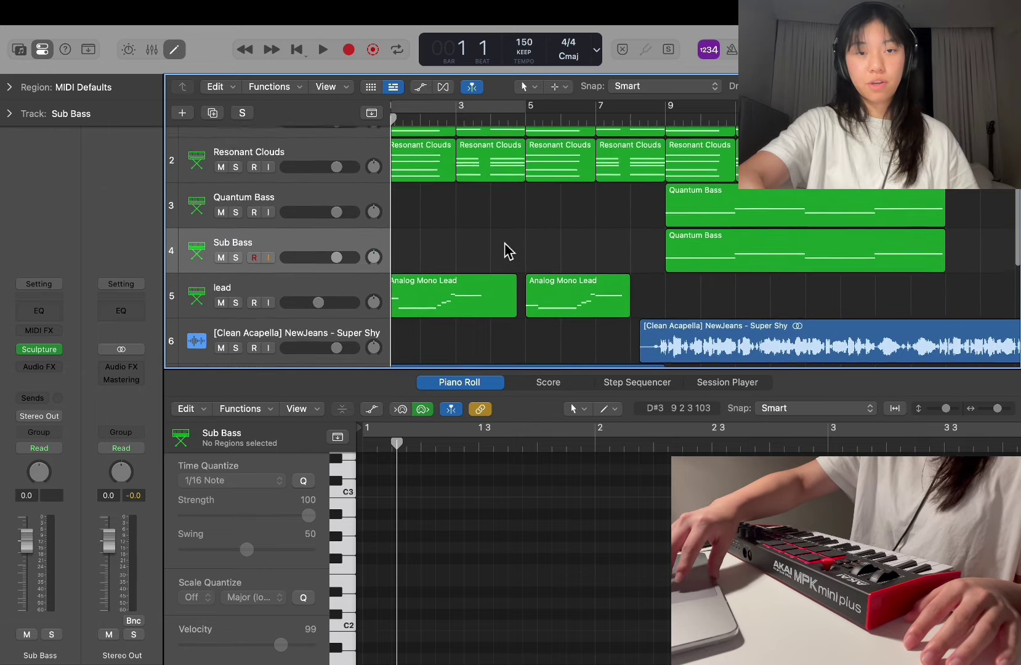
left_click(235, 155)
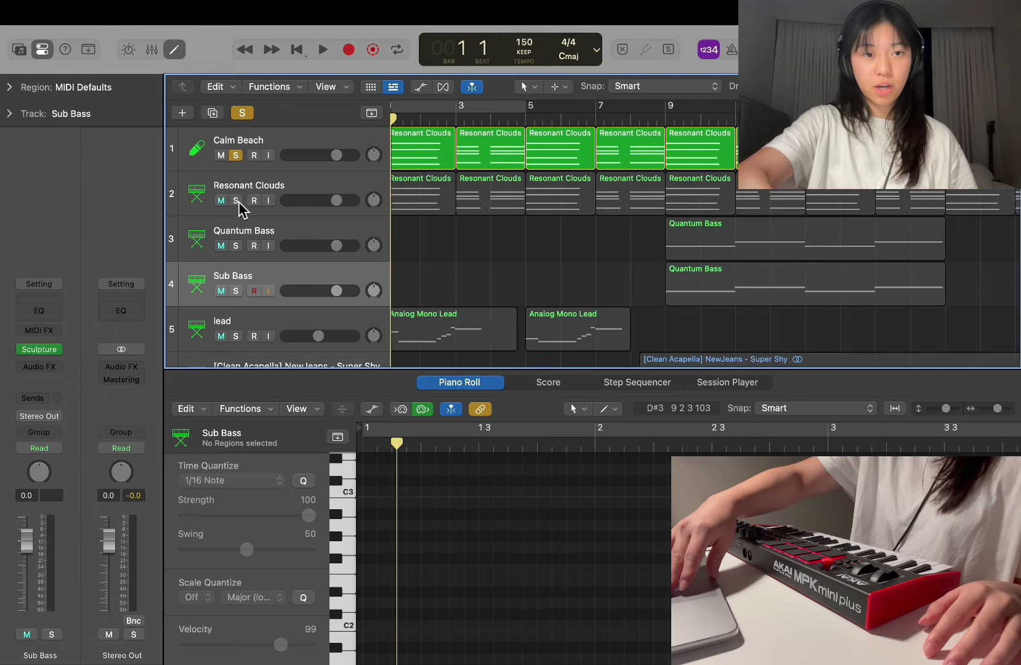
key("space")
key("space")
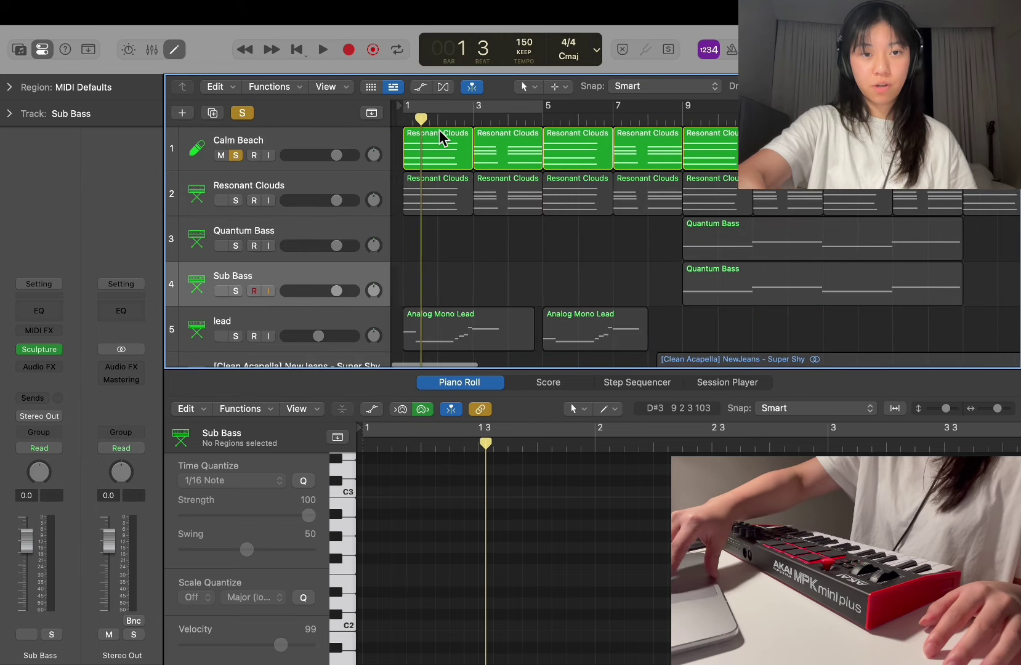
left_click(375, 133)
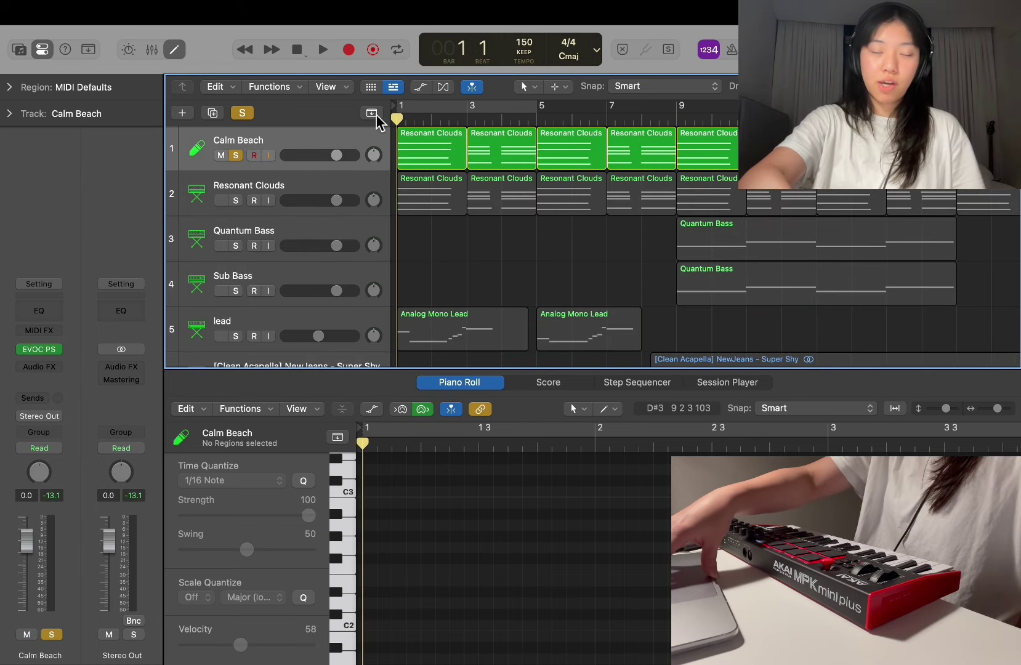
key("space")
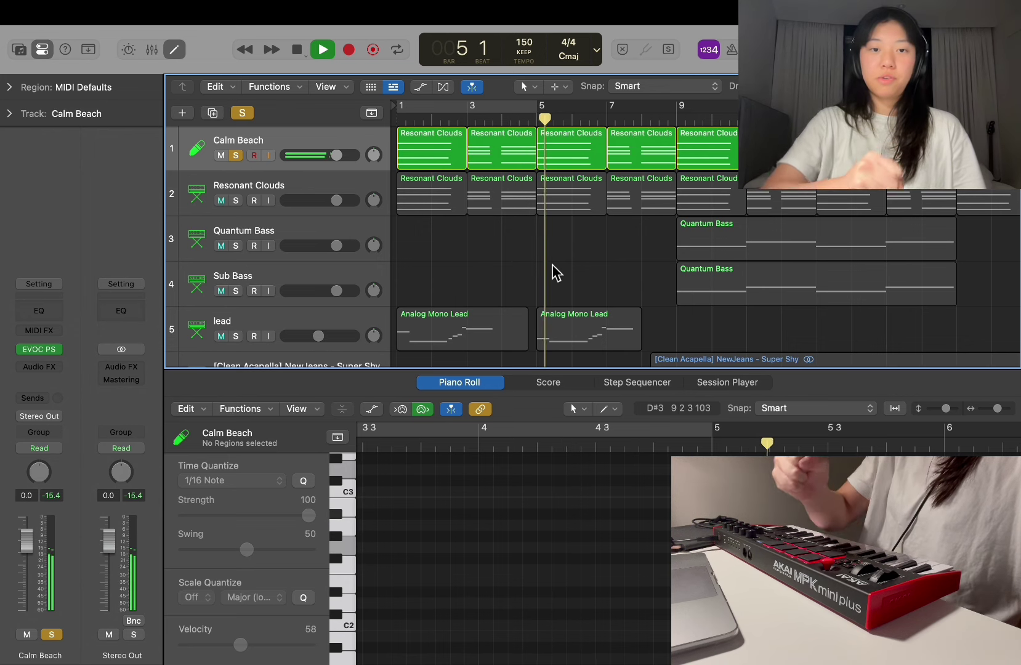
key("space")
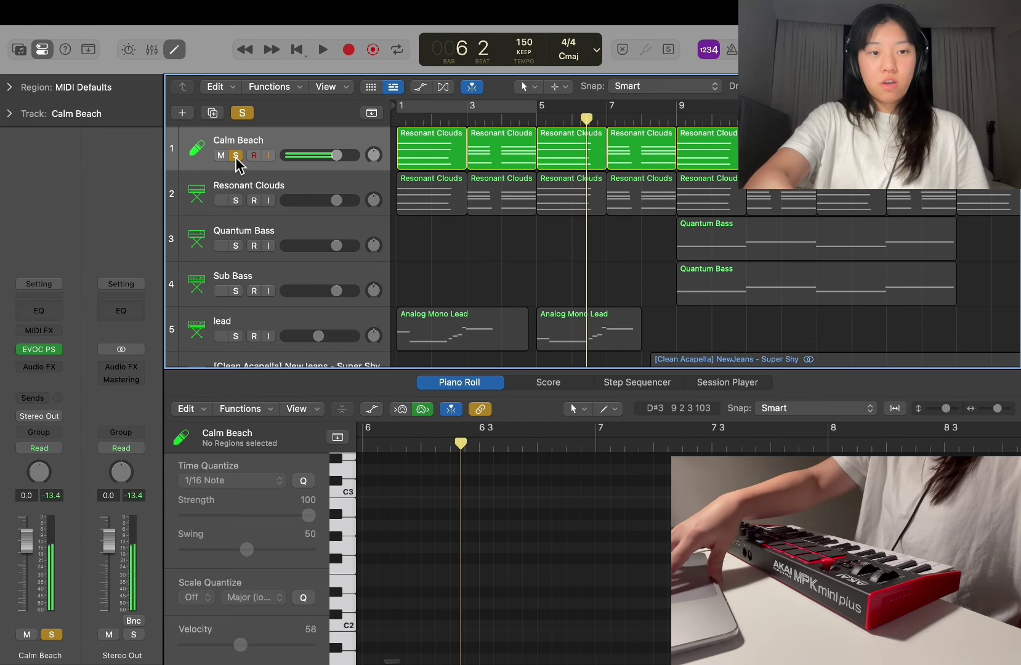
left_click(235, 156)
Step: Listen to the Resonant Clouds track soloed from bar 1, and release its solo
left_click(236, 200)
key("Return")
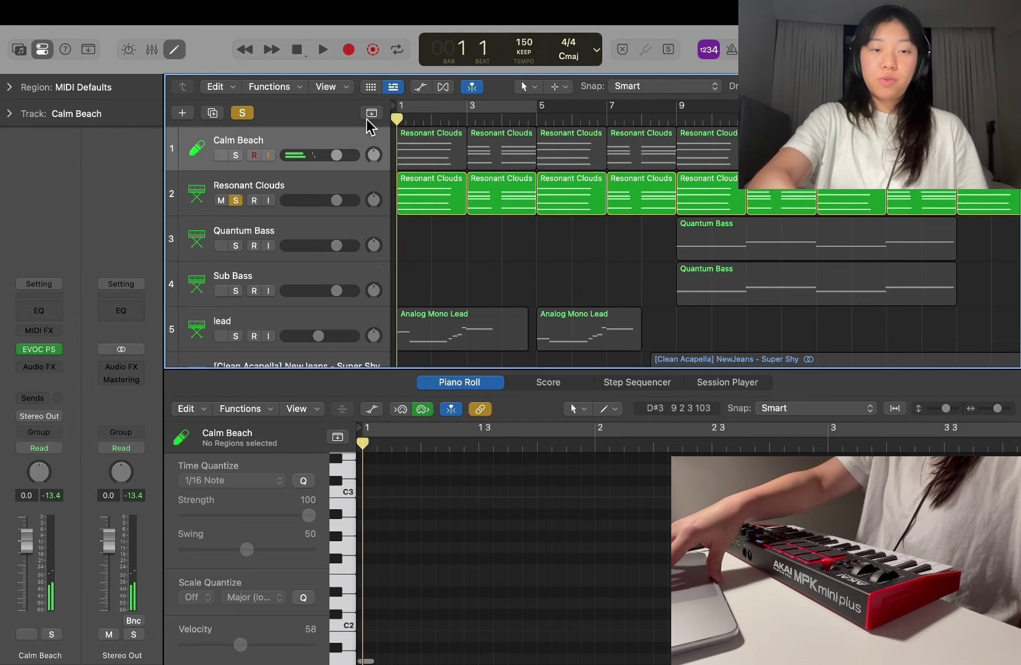
key("space")
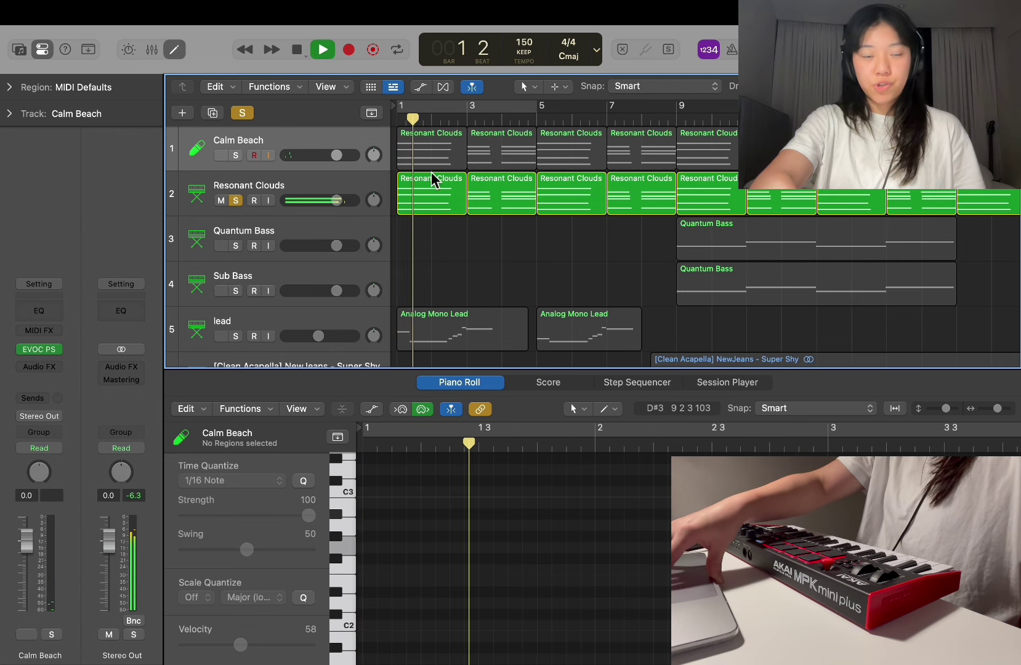
key("space")
left_click(237, 201)
Step: Listen to the lead track's Analog Mono Lead melody soloed from bar 1, and release its solo
scroll(400, 274, "down", 5)
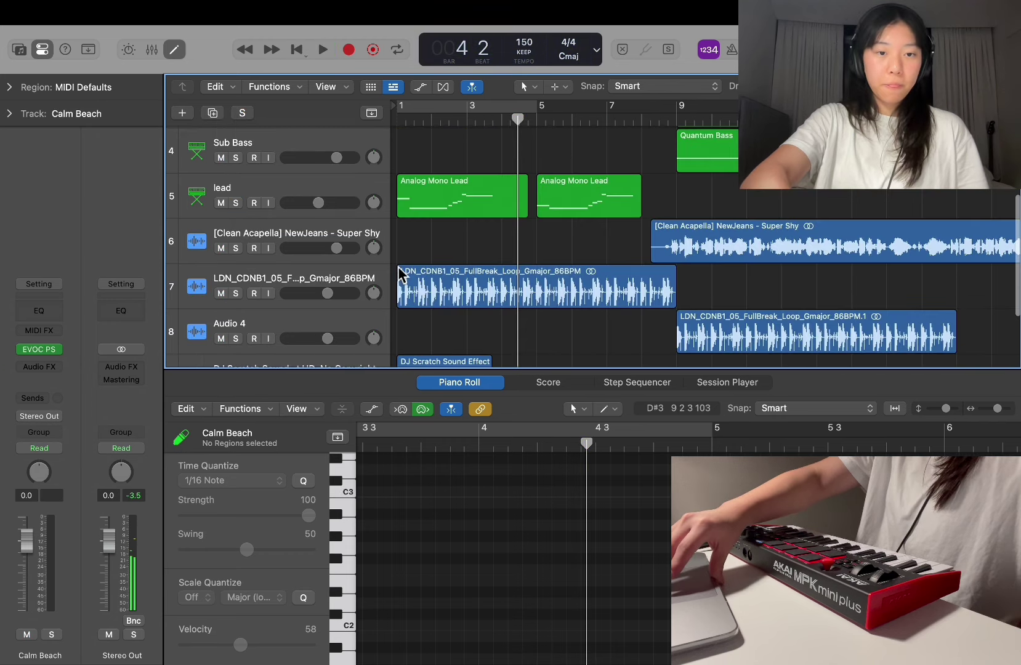
key("Return")
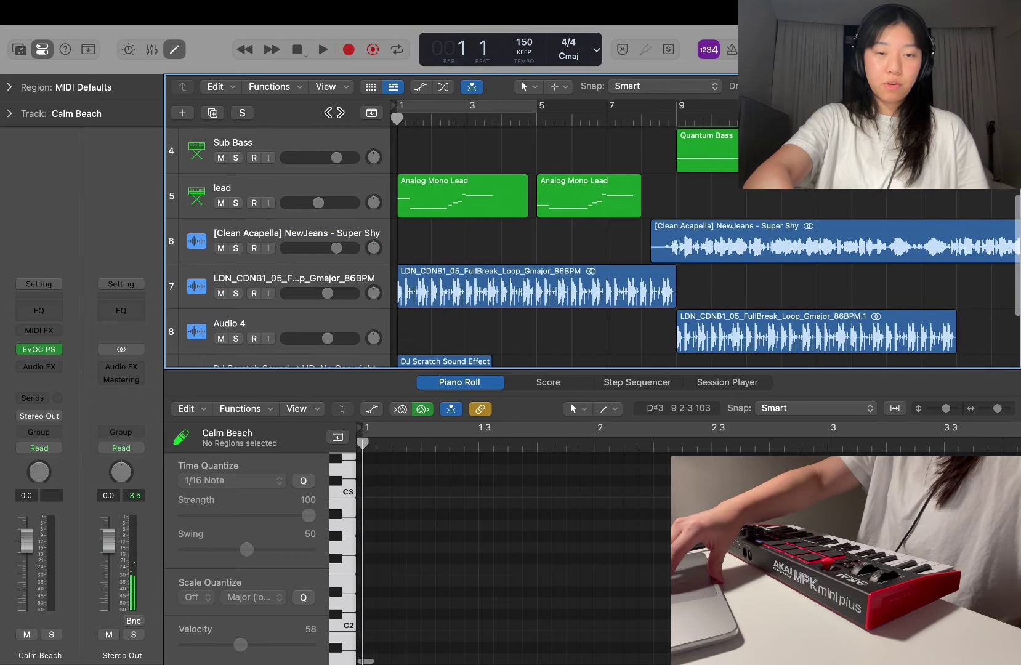
left_click(234, 203)
key("space")
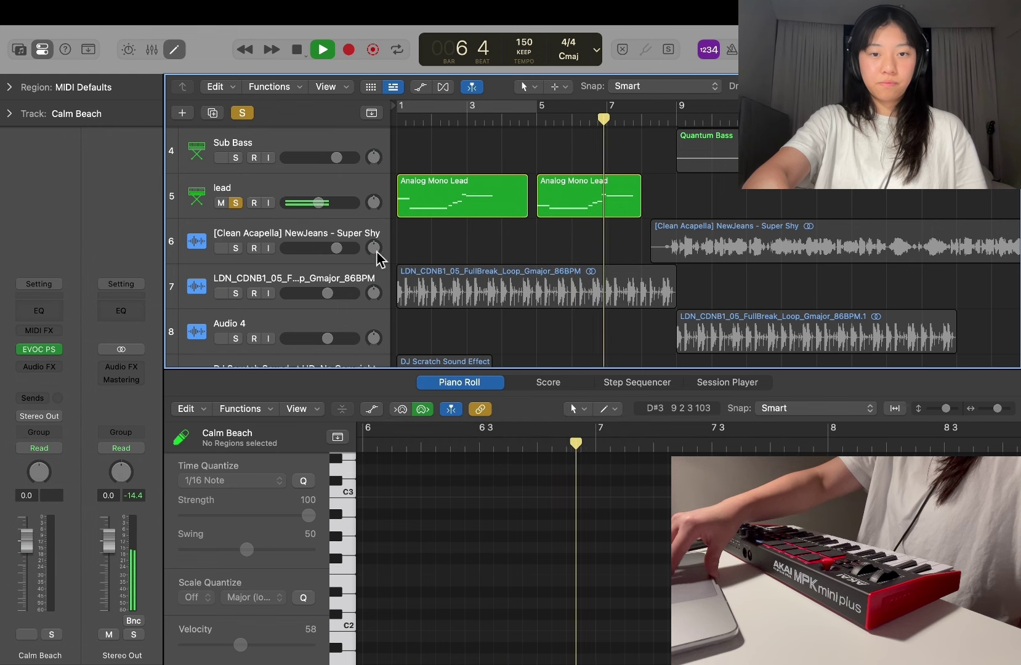
left_click(237, 203)
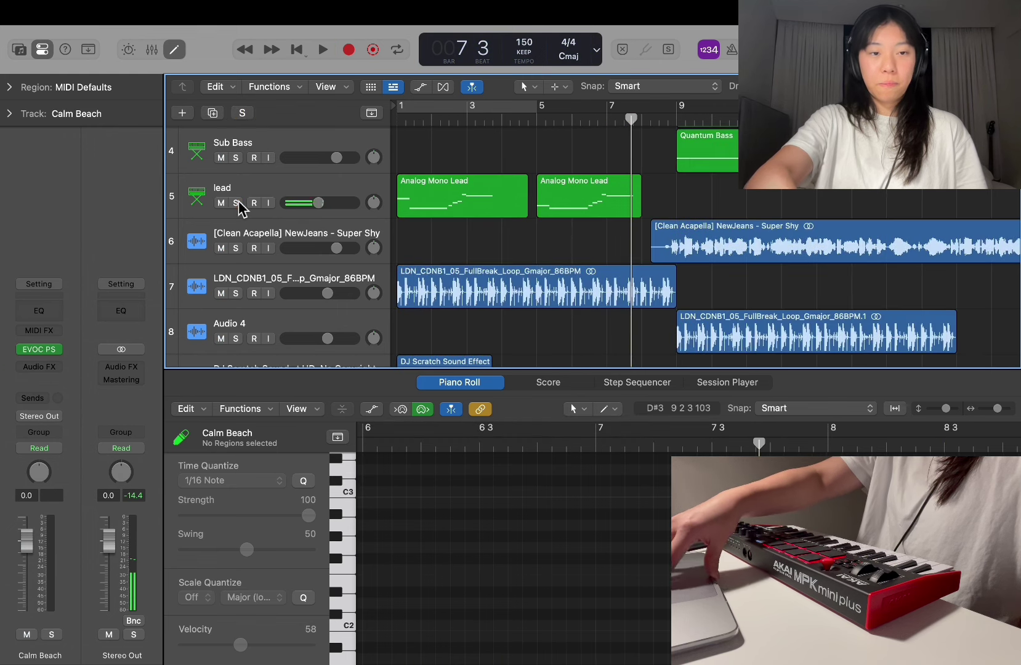
Step: Listen to the Quantum Bass track soloed through its bar 9 entry, and release its solo
scroll(243, 160, "up", 2)
left_click(236, 161)
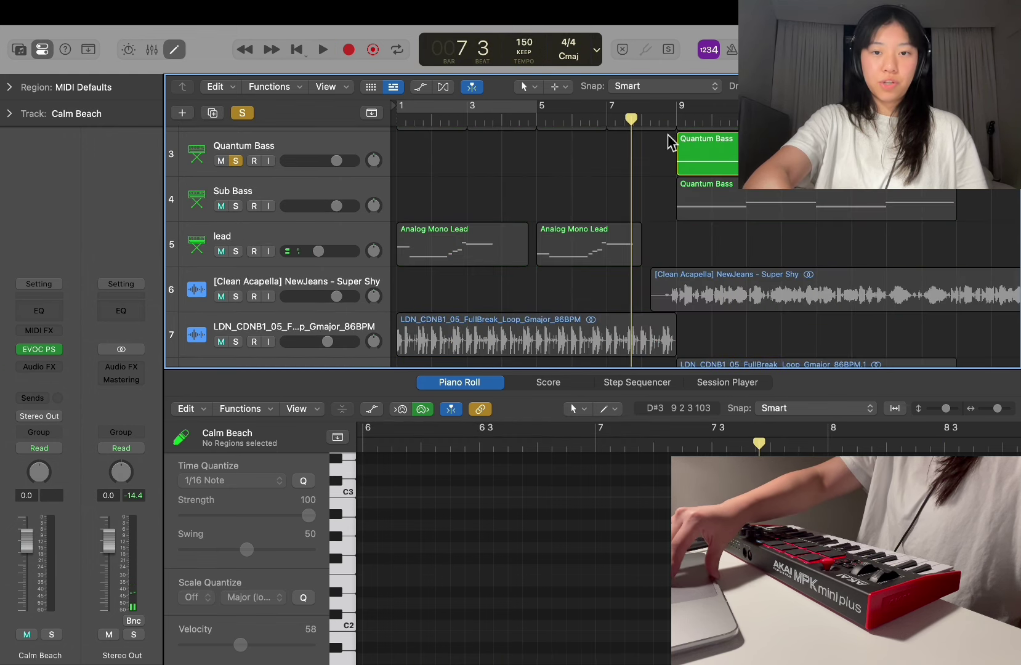
key("space")
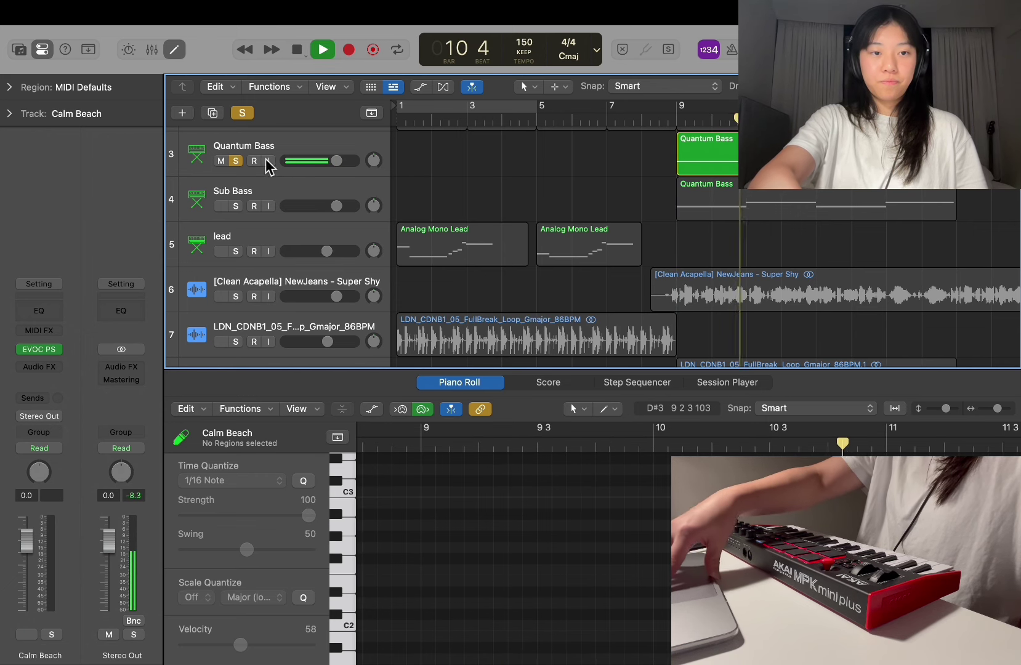
left_click(235, 161)
key("space")
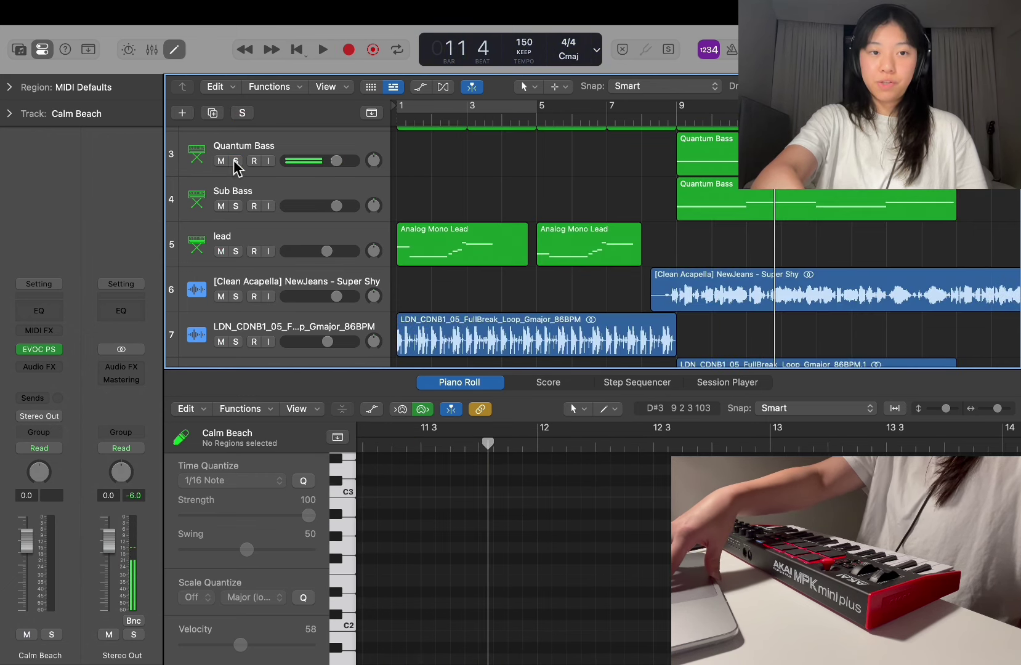
Step: Select the Sub Bass track, listen to it soloed from just before bar 9, and release its solo
scroll(765, 191, "up", 1)
left_click(360, 209)
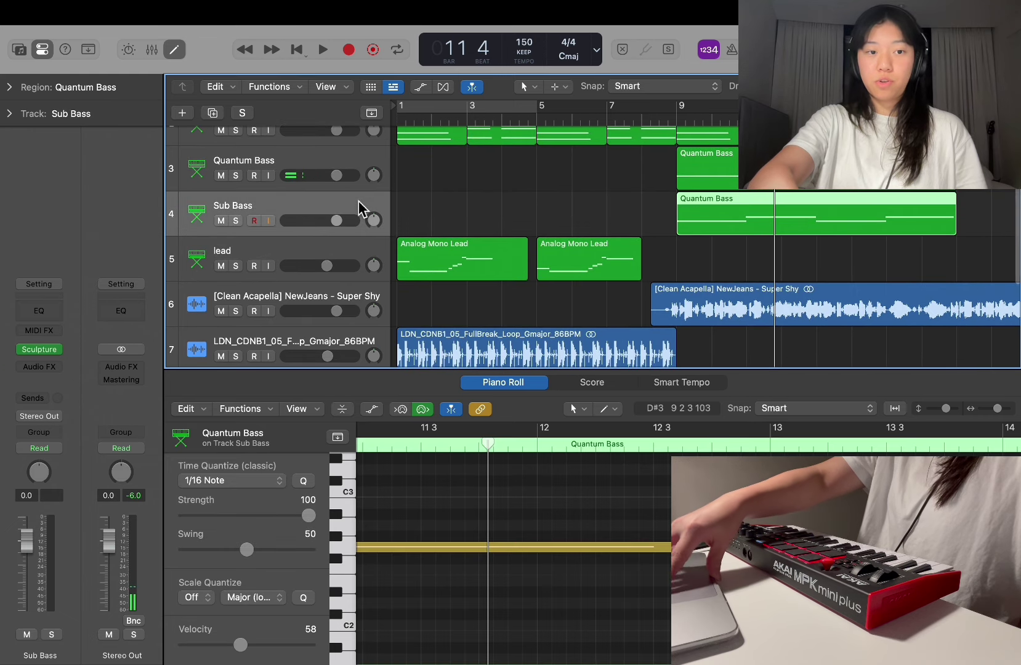
left_click(236, 221)
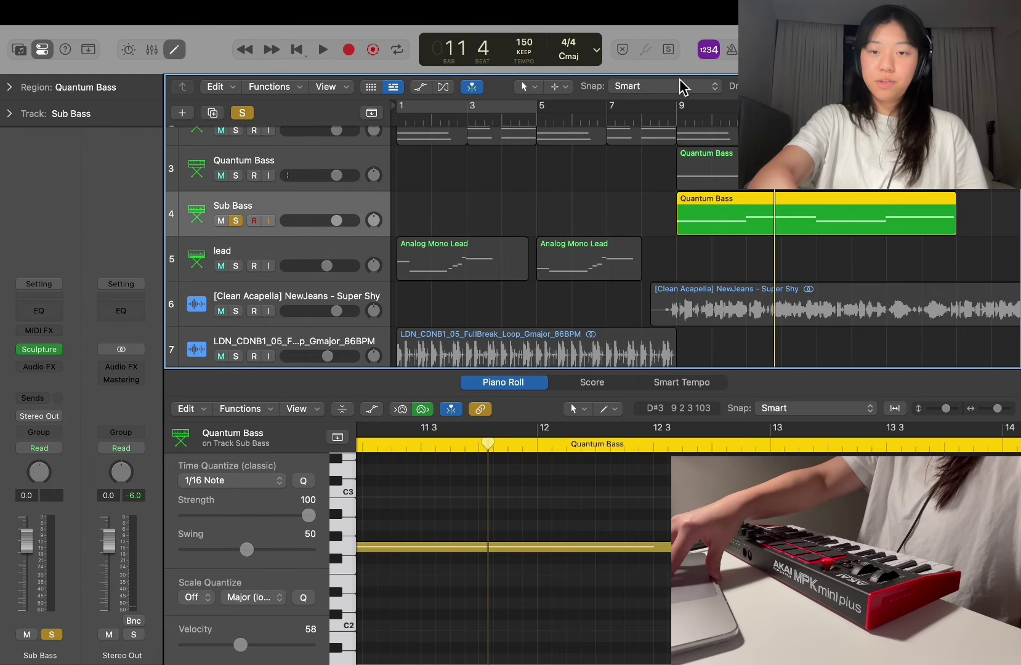
double_click(672, 117)
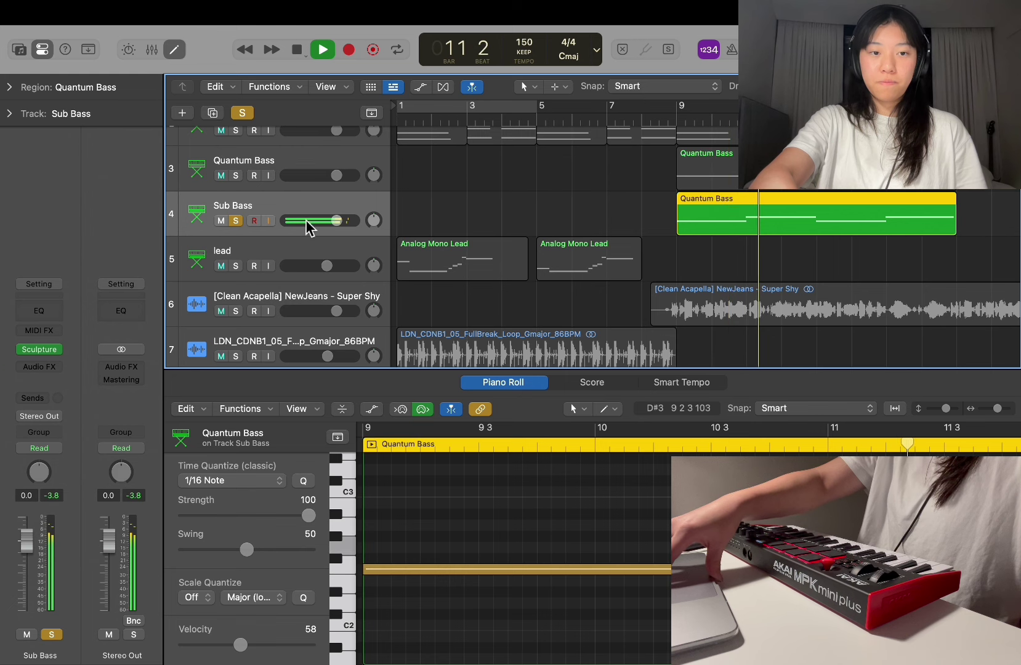
key("space")
left_click(235, 220)
Step: Look over the lead, acapella, drum loop and scratch regions against the full length of the chord tracks, and deselect the bass region
scroll(558, 231, "down", 3)
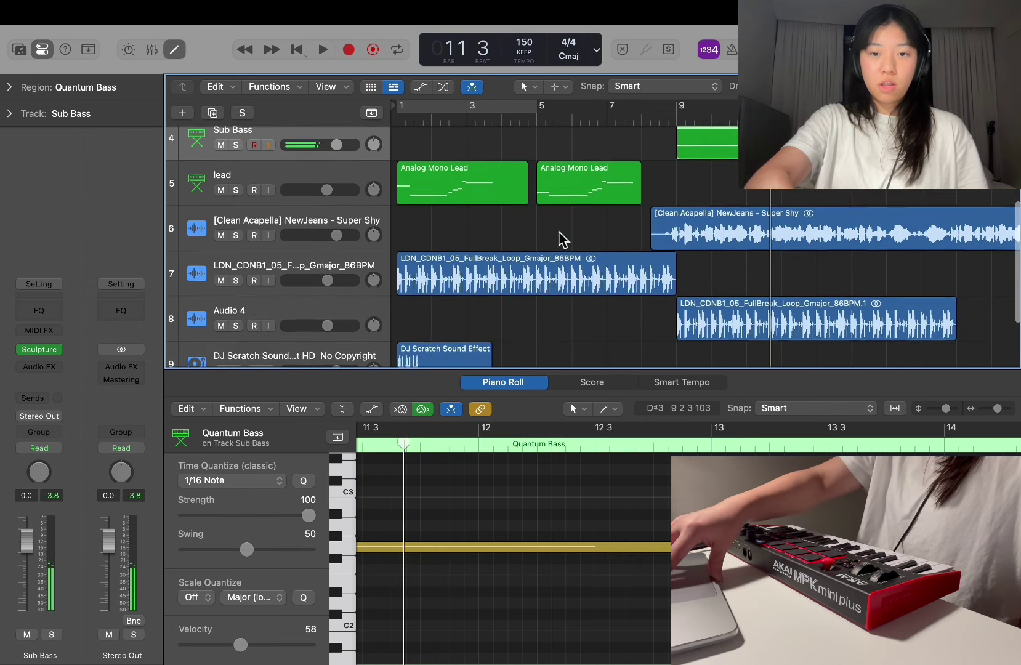
scroll(559, 231, "down", 2)
scroll(563, 235, "down", 3)
scroll(583, 212, "up", 5)
scroll(585, 209, "down", 3)
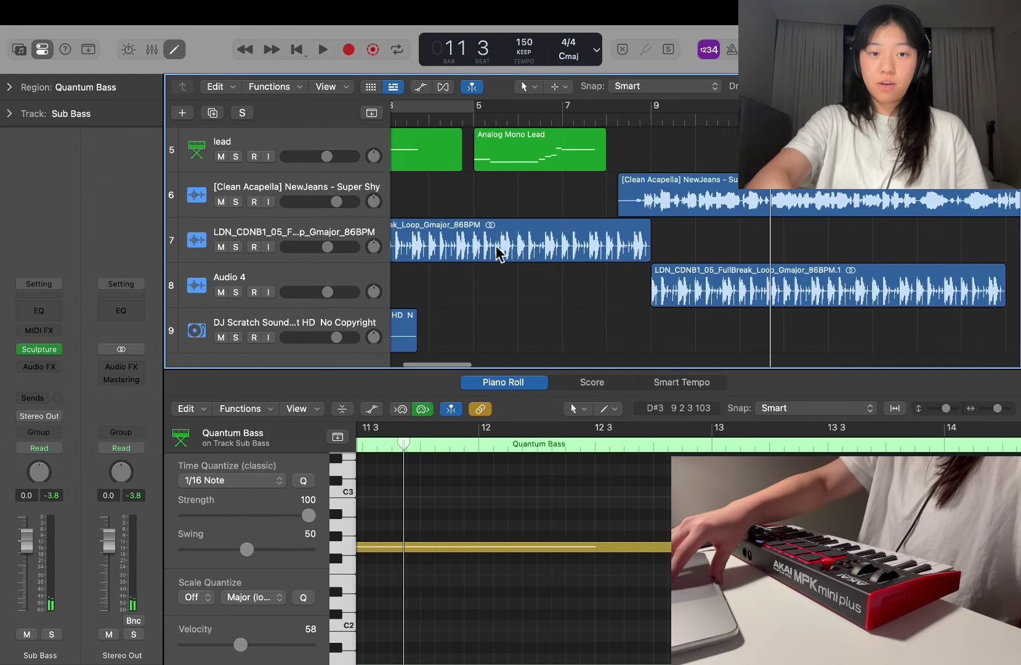
scroll(486, 255, "down", 3)
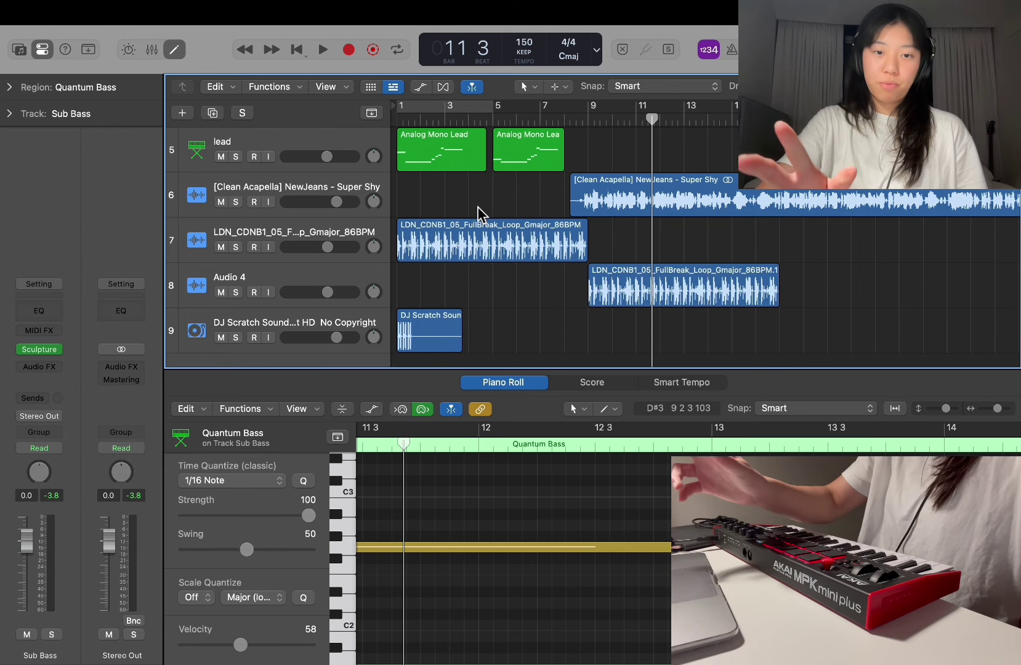
scroll(477, 206, "down", 1)
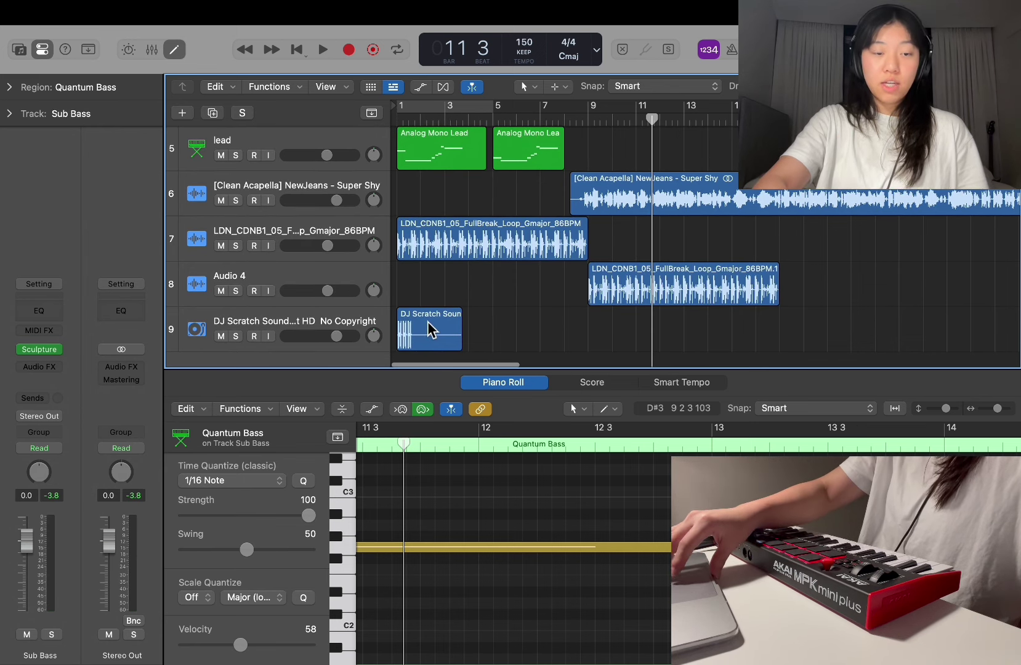
scroll(431, 329, "up", 5)
scroll(431, 329, "down", 4)
left_click(600, 266)
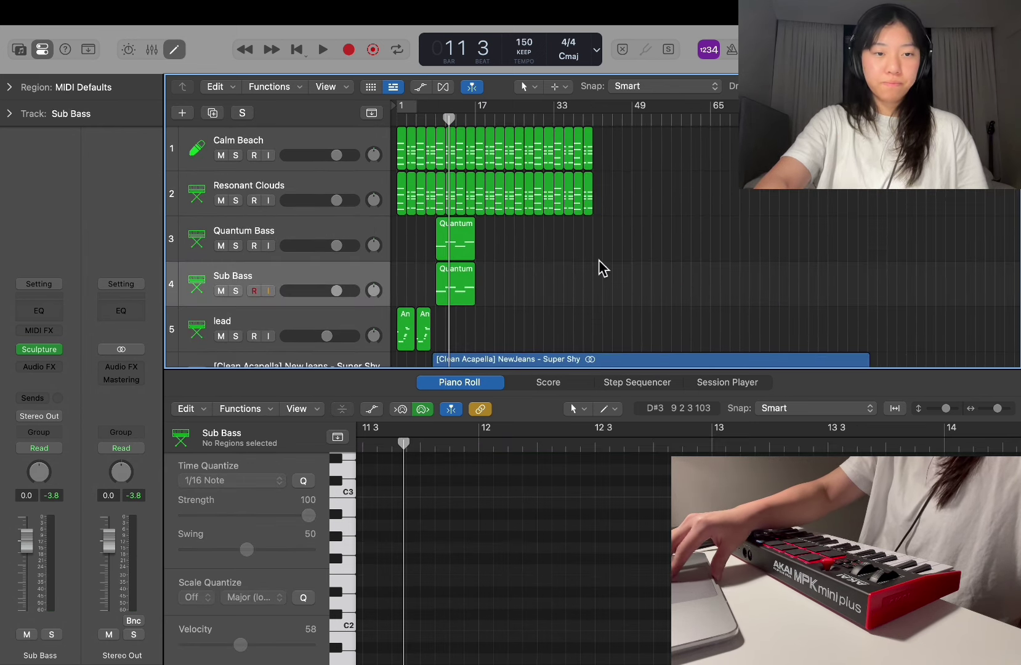
Step: Switch to YouTube in the browser and jump to an earlier passage of the 'Super Shy' Official Audio for reference
scroll(598, 260, "down", 5)
scroll(598, 260, "up", 4)
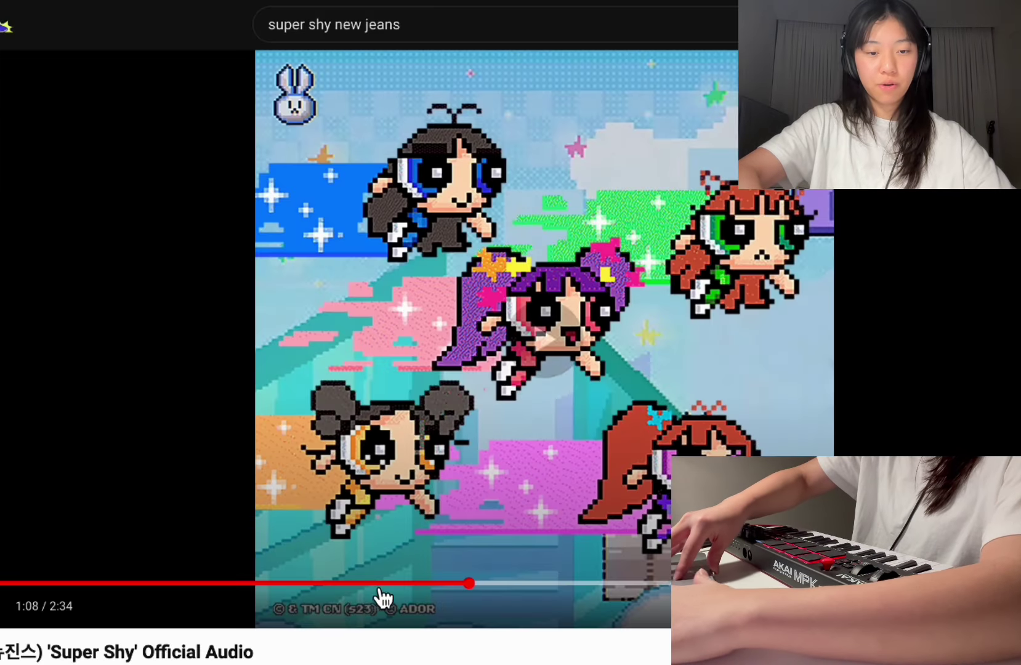
left_click(339, 596)
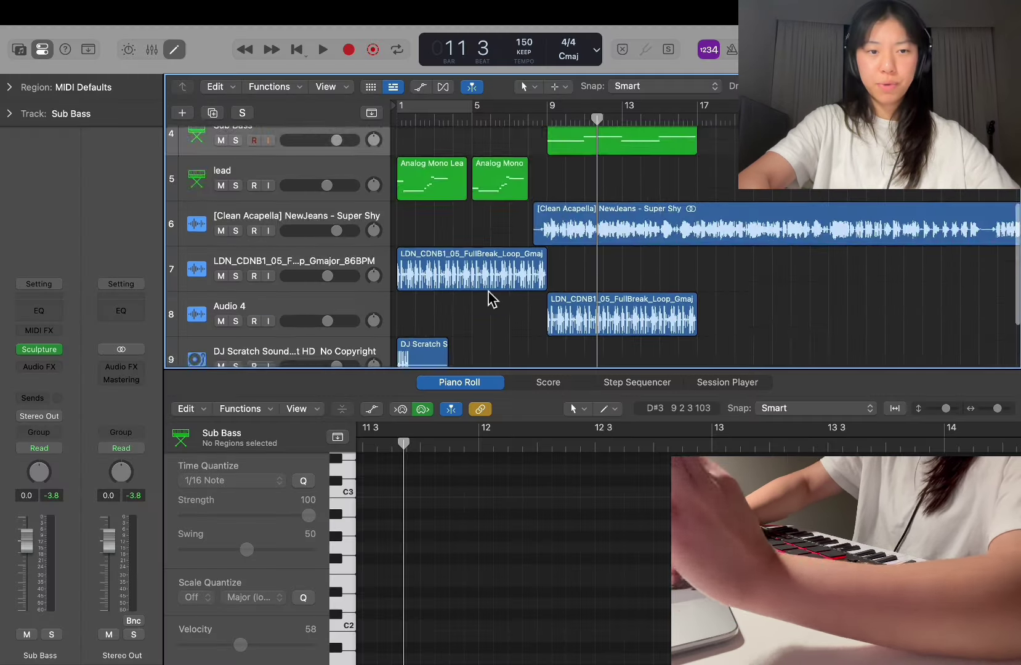
Step: Create one new External MIDI track below Sub Bass and close its External Instrument window
left_click(182, 113)
left_click(262, 266)
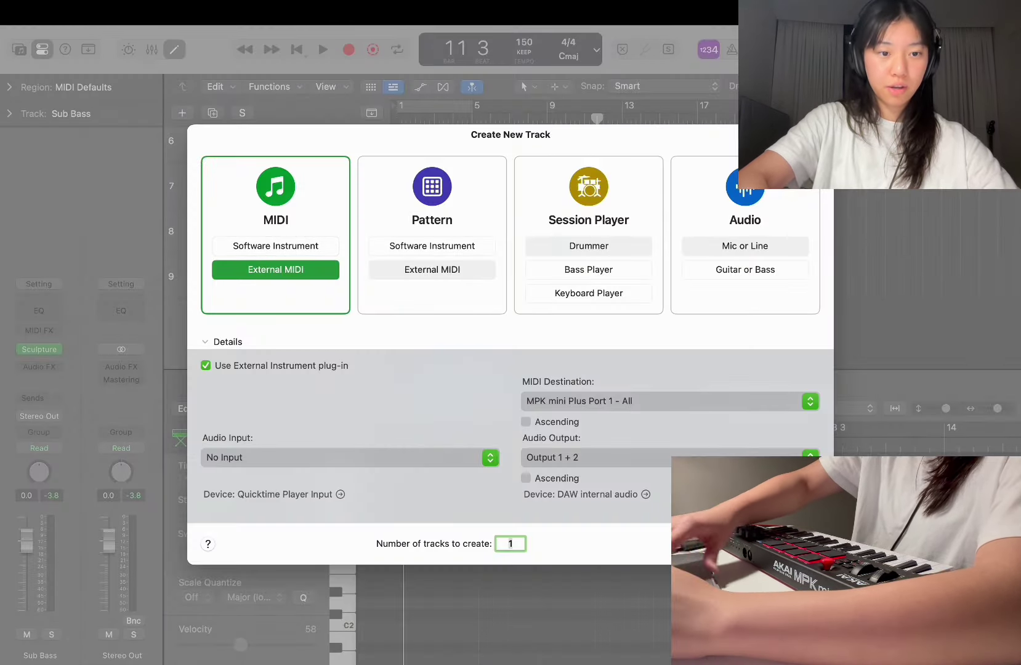
key("Return")
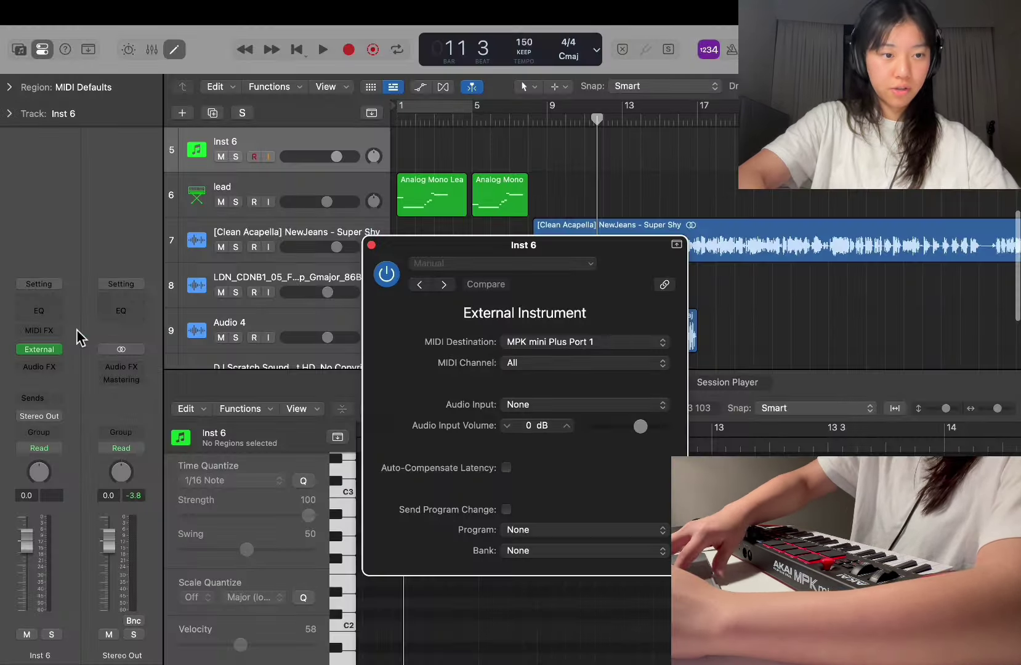
left_click(371, 245)
Step: Try Drum Kit Designer on the new track, look through its kit presets, and close the plug-in window
scroll(364, 271, "down", 3)
left_click(349, 140)
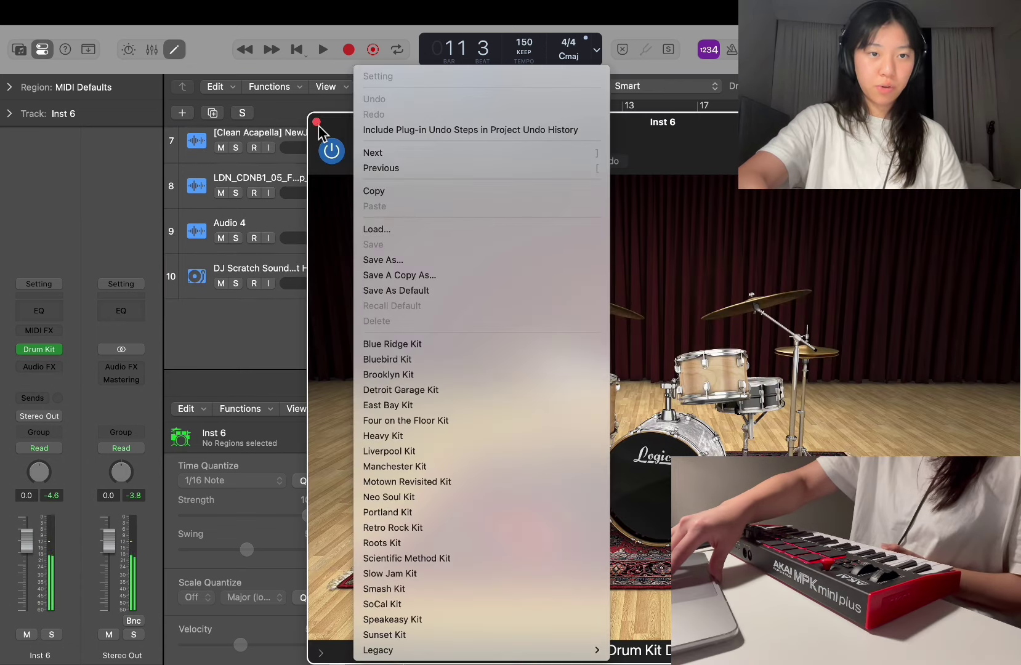
left_click(316, 122)
Step: Try the stereo Ultrabeat drum machine on the new track, check its presets, and select the Init:Sample voice
left_click(62, 349)
mouse_move(144, 352)
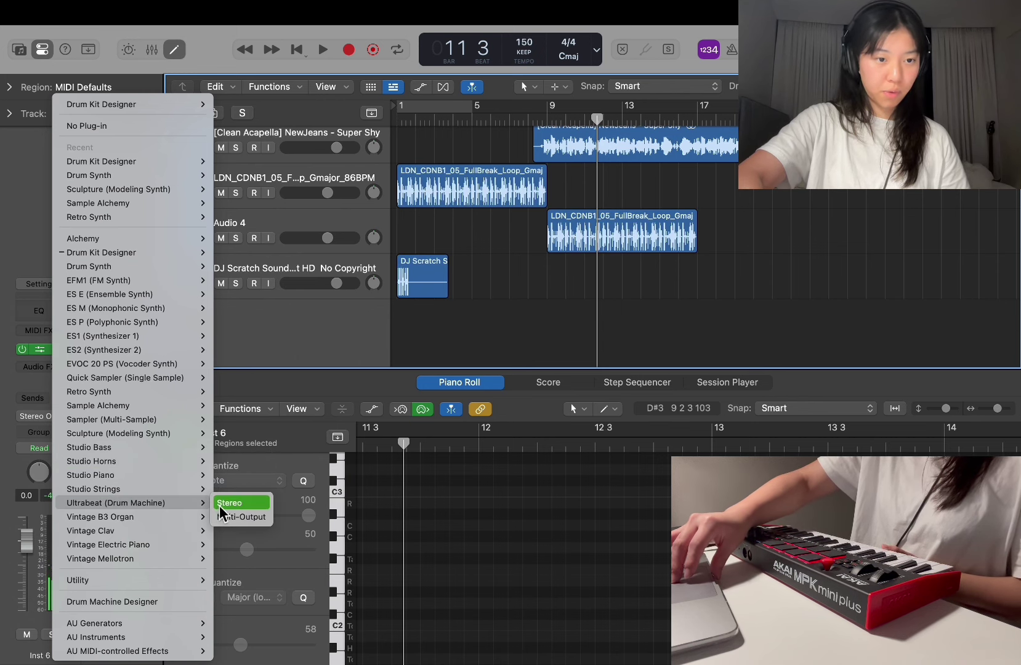
left_click(222, 503)
left_click(441, 182)
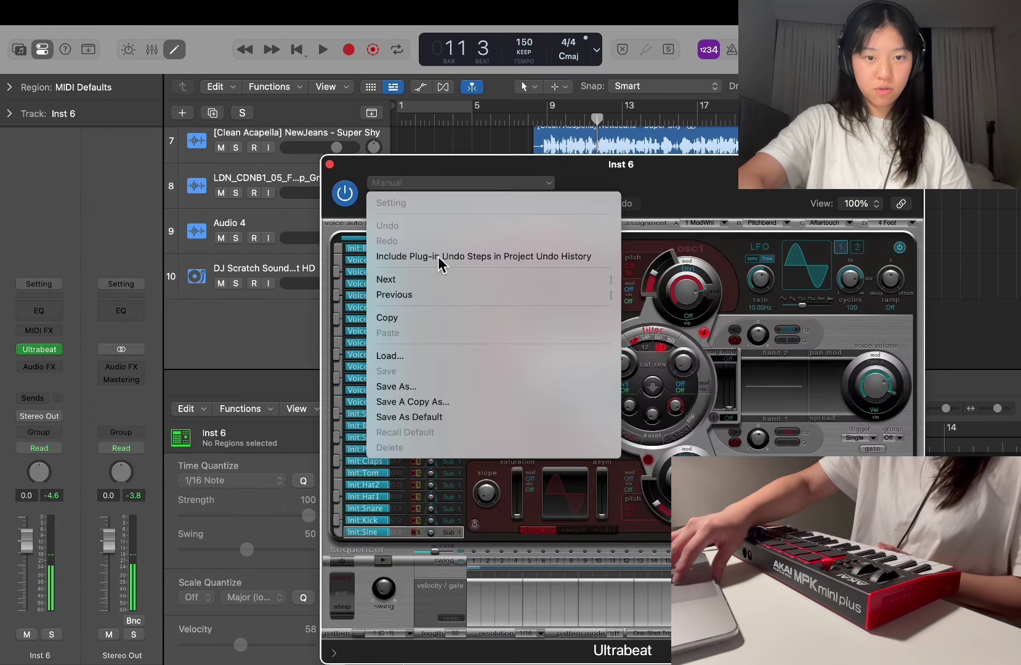
left_click(649, 164)
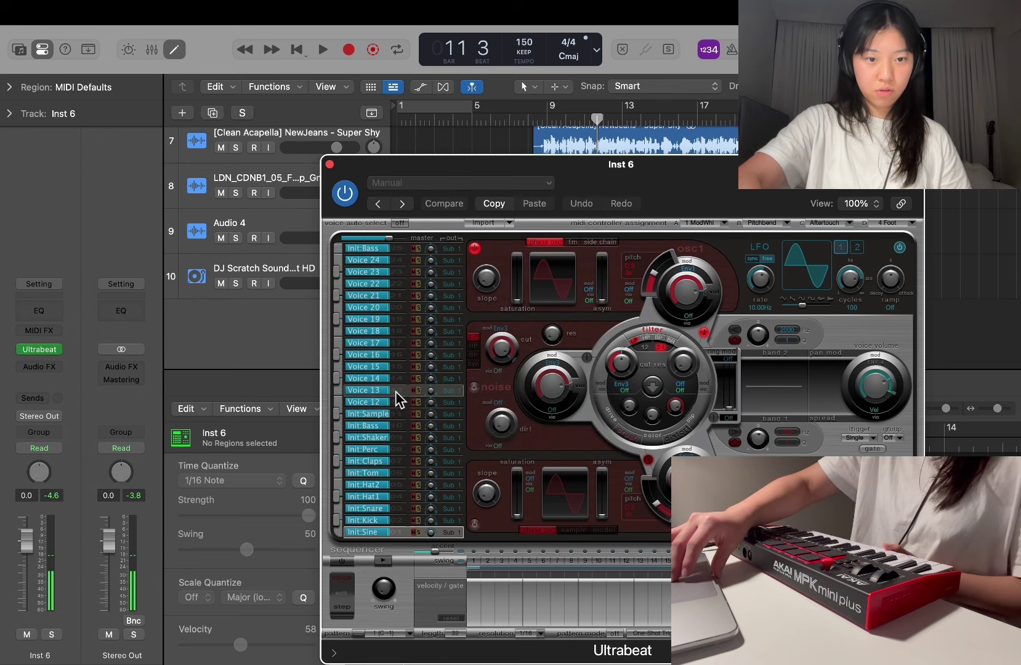
left_click(371, 414)
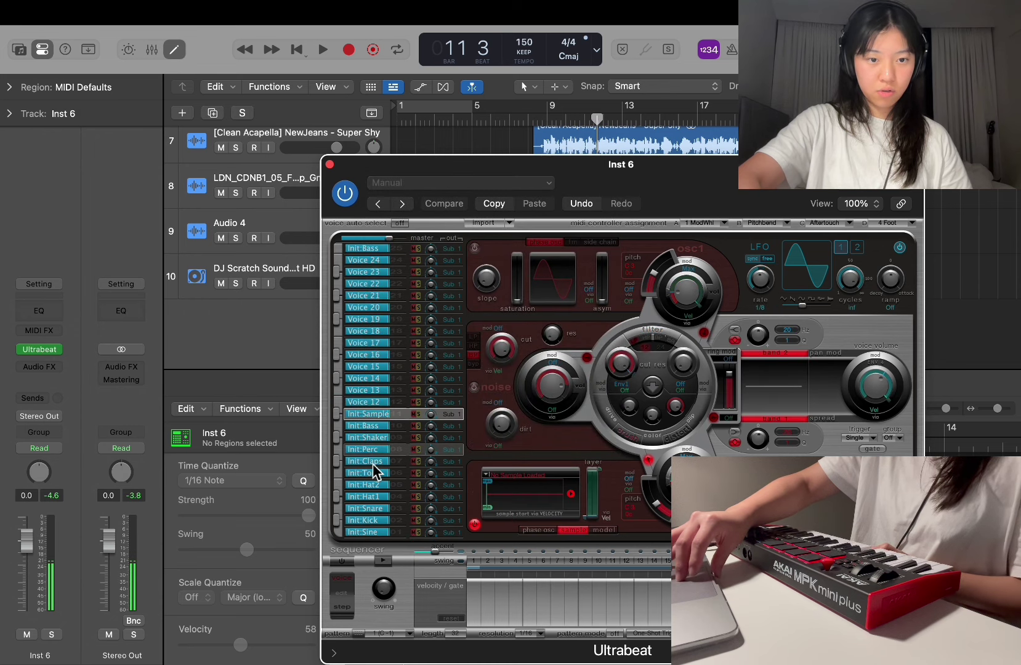
Step: Load the Crate Digger electronic drum kit on the new track and browse the other electronic kits
left_click(370, 308)
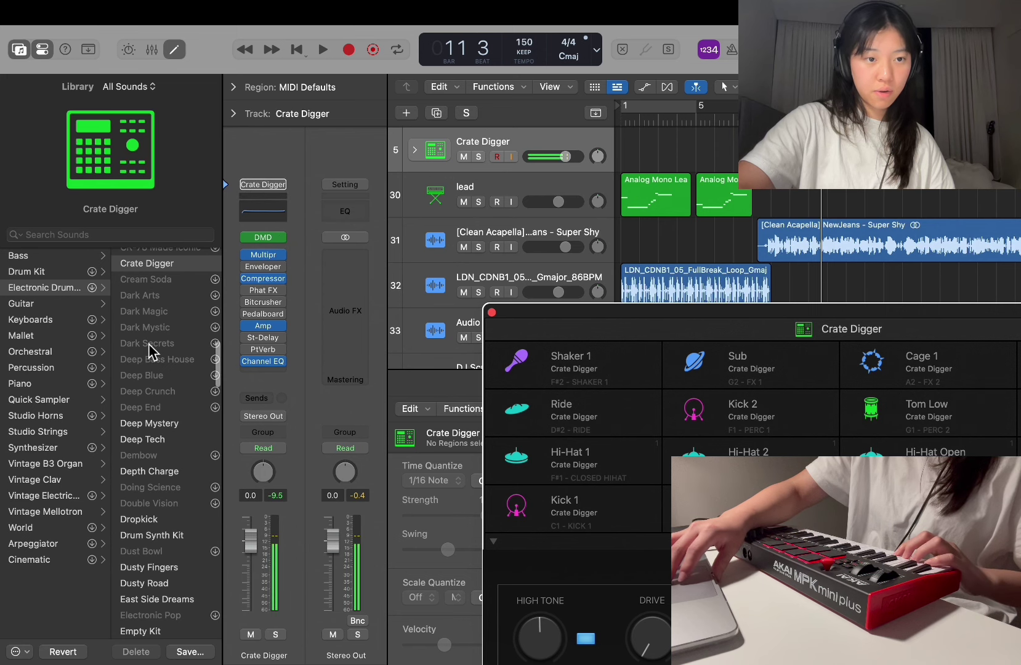
scroll(149, 351, "down", 8)
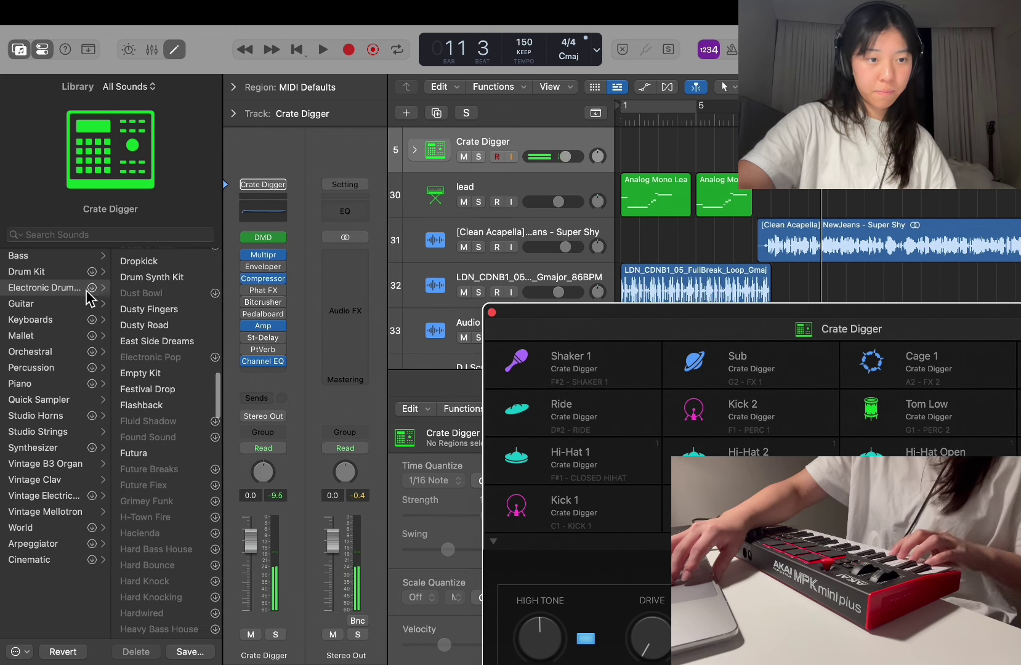
scroll(157, 302, "up", 12)
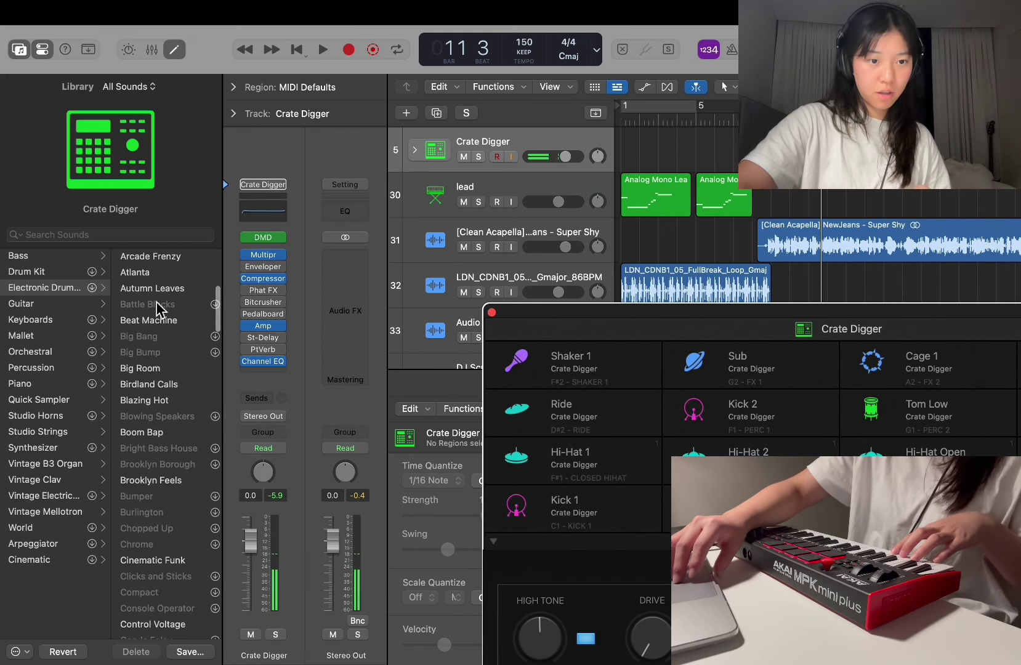
scroll(167, 479, "up", 4)
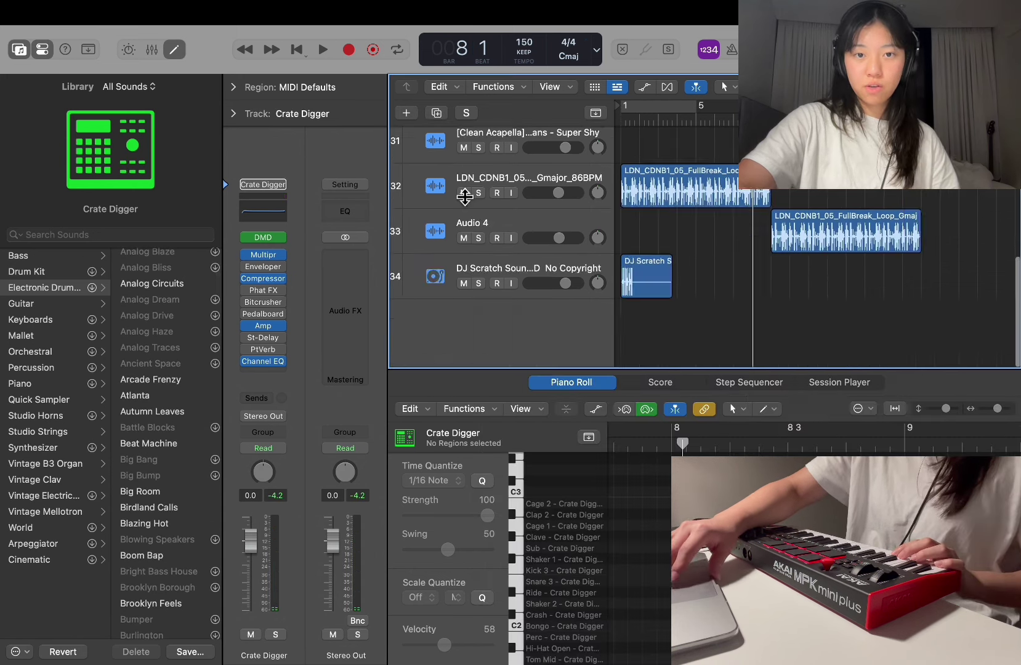
Step: Solo the Crate Digger track and record a two-bar kick pattern on it from bar 9
scroll(465, 196, "up", 5)
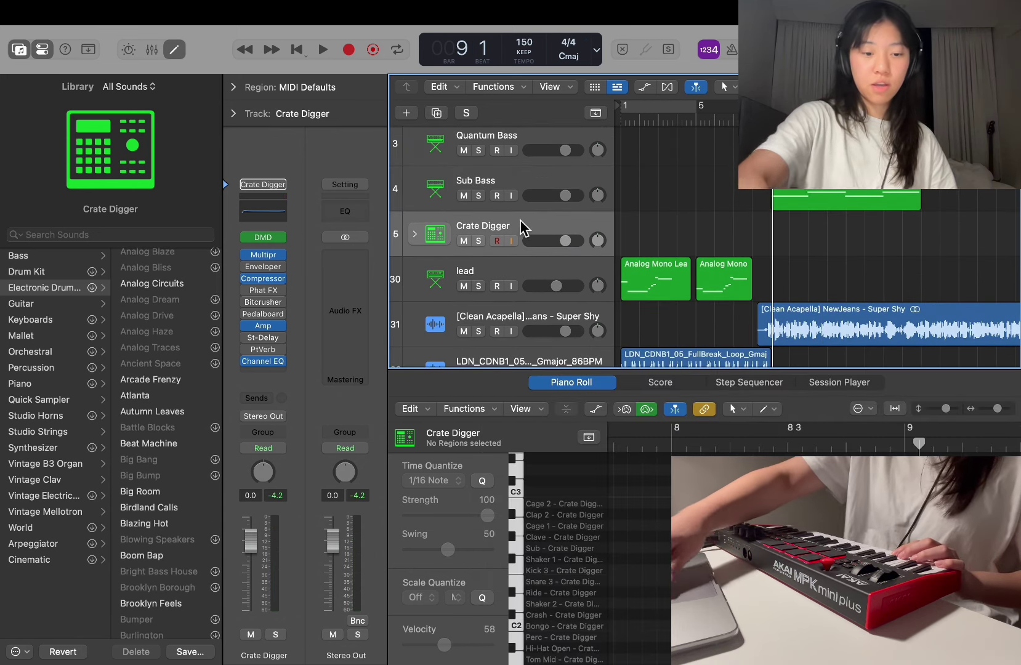
key("s")
key("r")
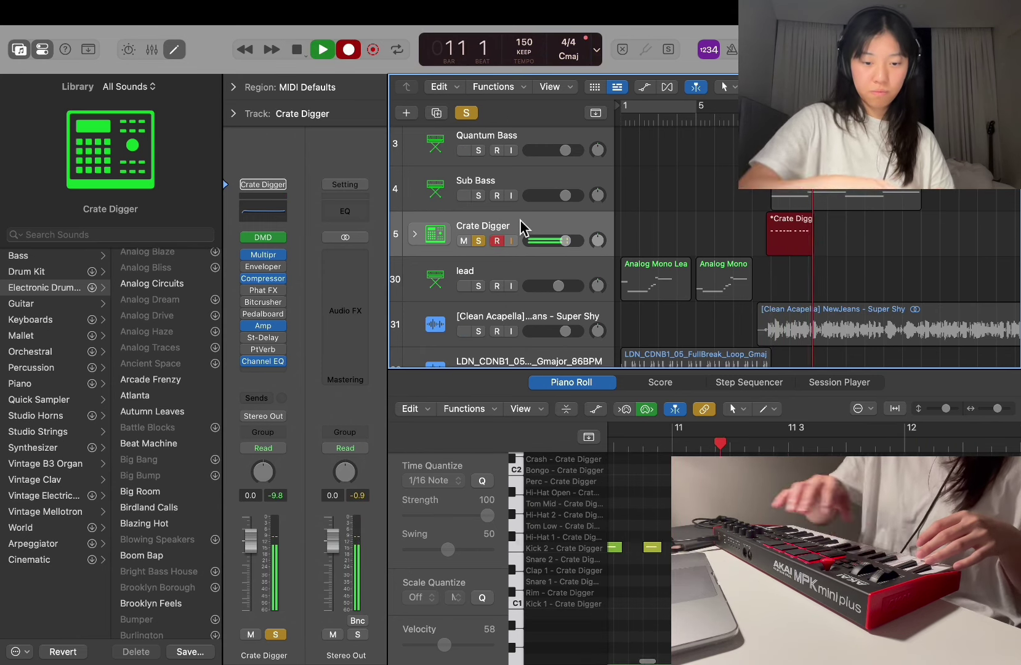
key("space")
Step: Create another track below Crate Digger and load Drum Machine Designer with the Empty Kit on it
key("alt+super+n")
key("Return")
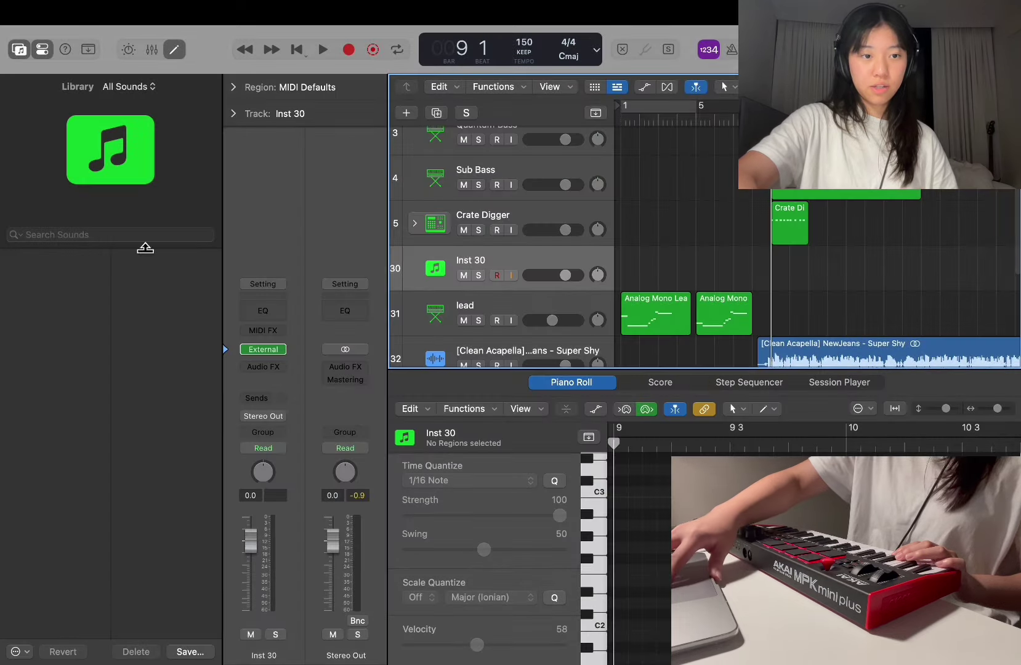
left_click(285, 353)
left_click(320, 132)
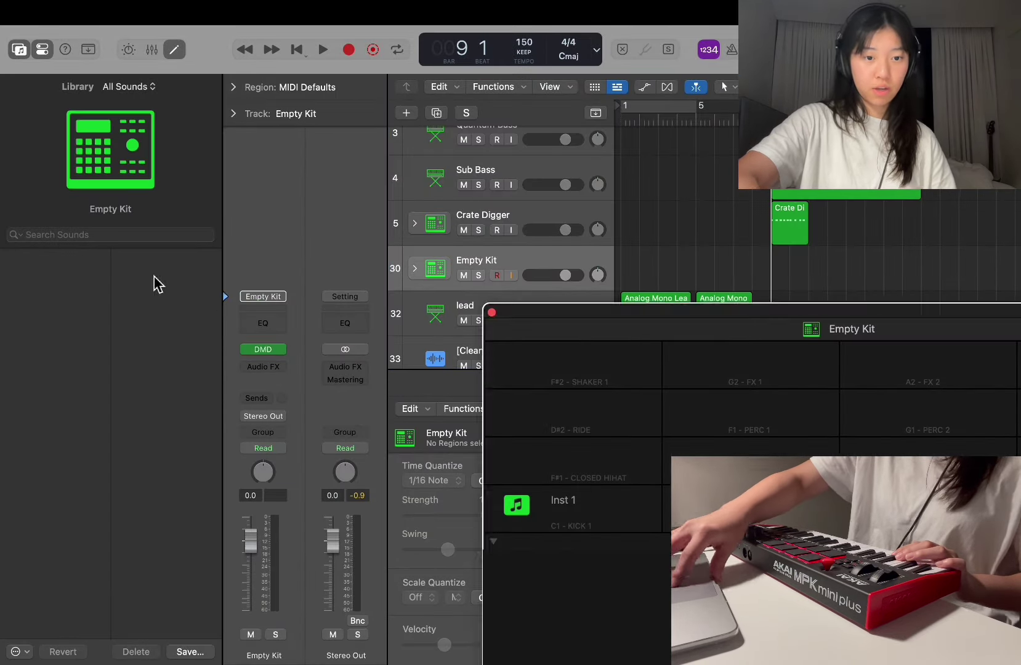
Step: Search the sounds for "snap", clear the search, and try the Jam Block Low and Clap - Live Feel kit pieces
left_click(111, 235)
type("snap")
left_click(48, 528)
key("BackSpace")
key("BackSpace")
key("BackSpace")
key("BackSpace")
left_click(31, 368)
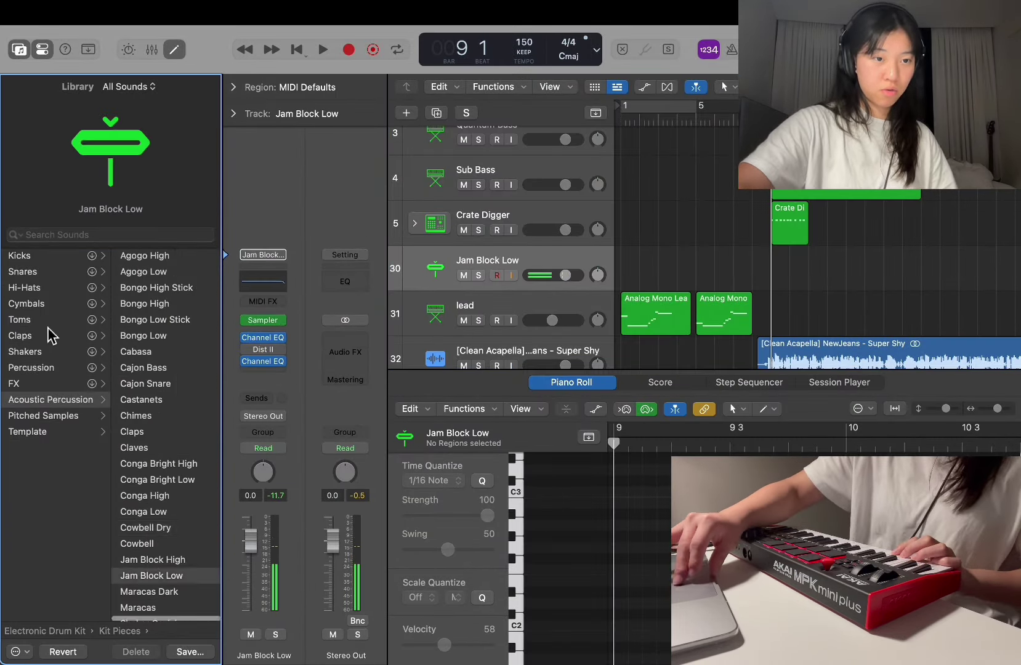
left_click(50, 372)
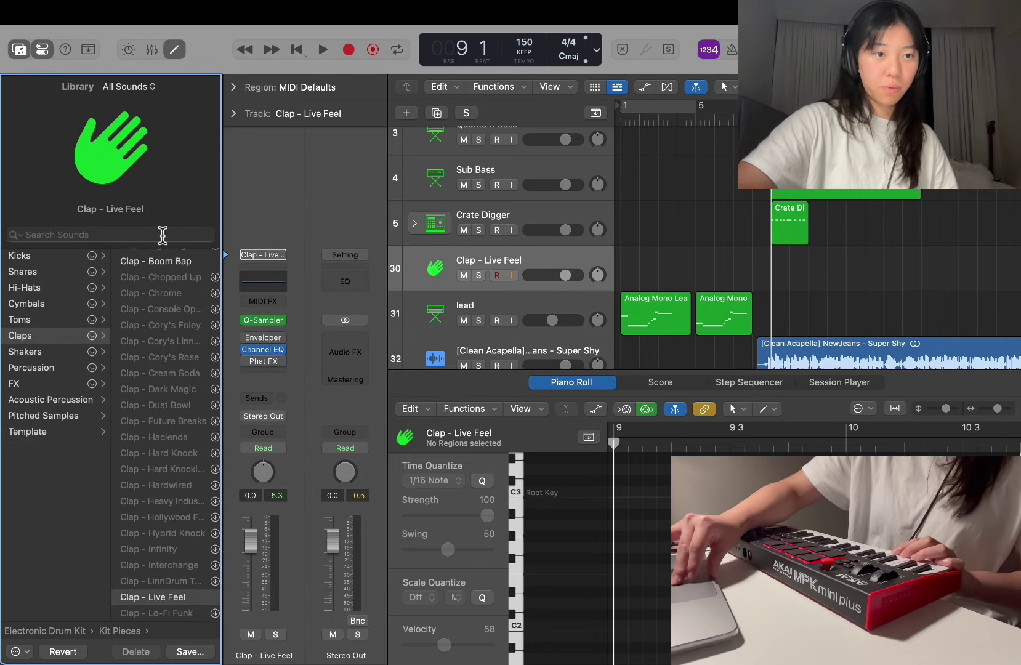
Step: Search the sounds for "cajon", try Cajon Performance and Cajon Snare, and load Cajon Bass on the track
left_click(162, 235)
type("cajon")
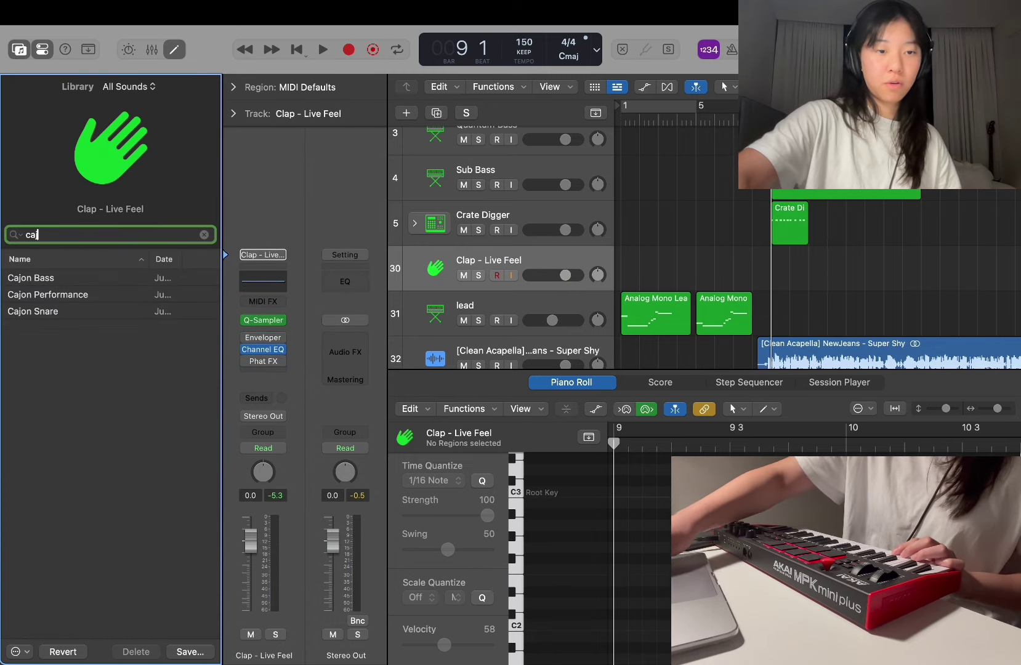
left_click(102, 294)
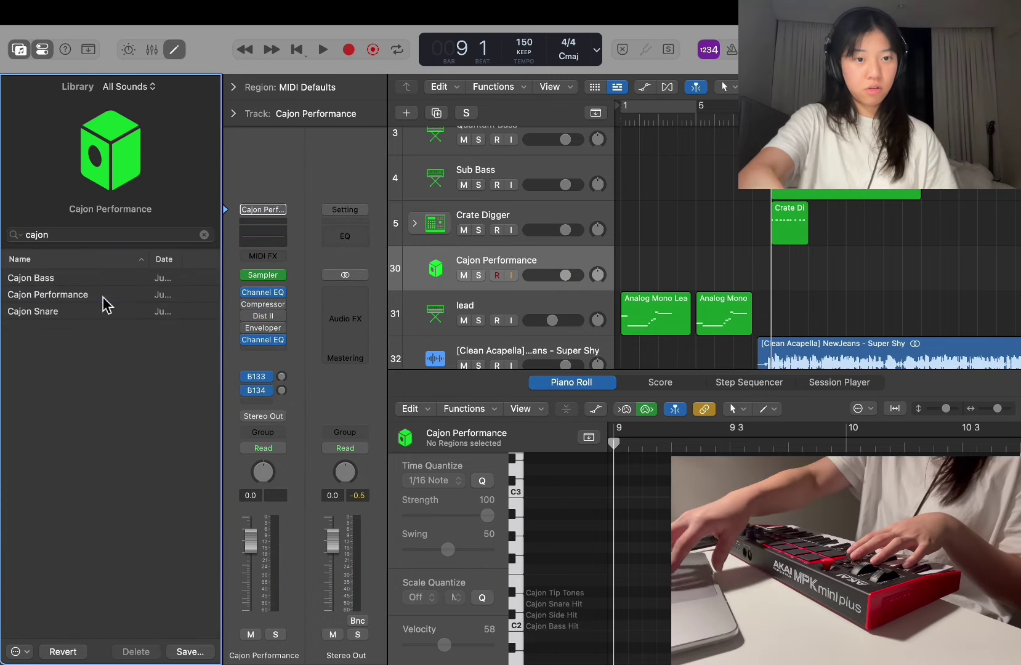
left_click(101, 311)
left_click(97, 279)
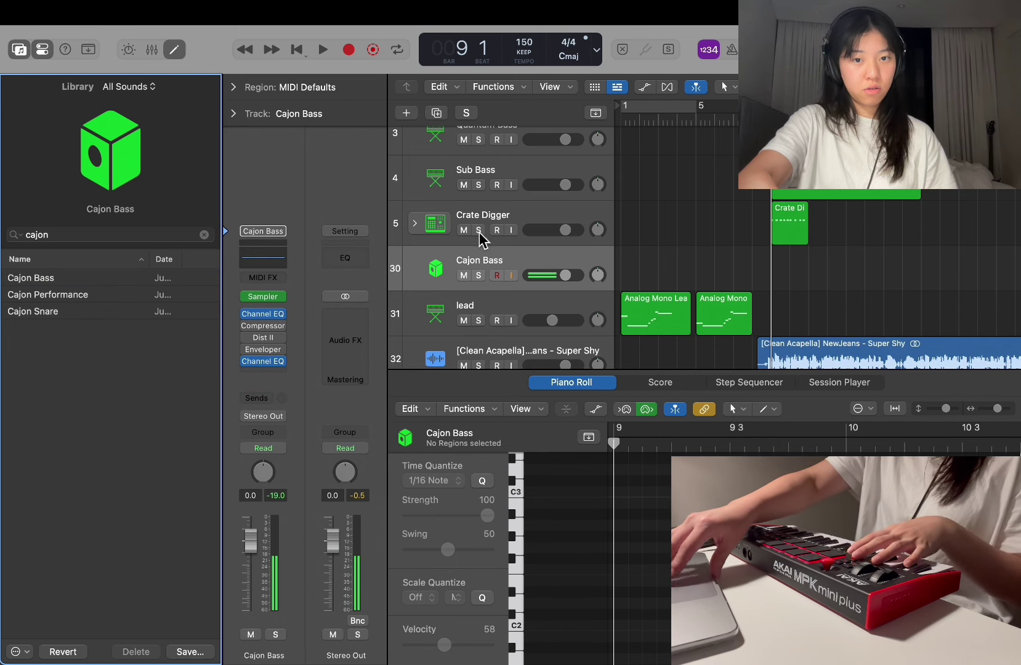
Step: Solo the Cajon Bass track and record sparse cajon hits over two bars from bar 9
key("super+Right")
key("super+Right")
key("super+Right")
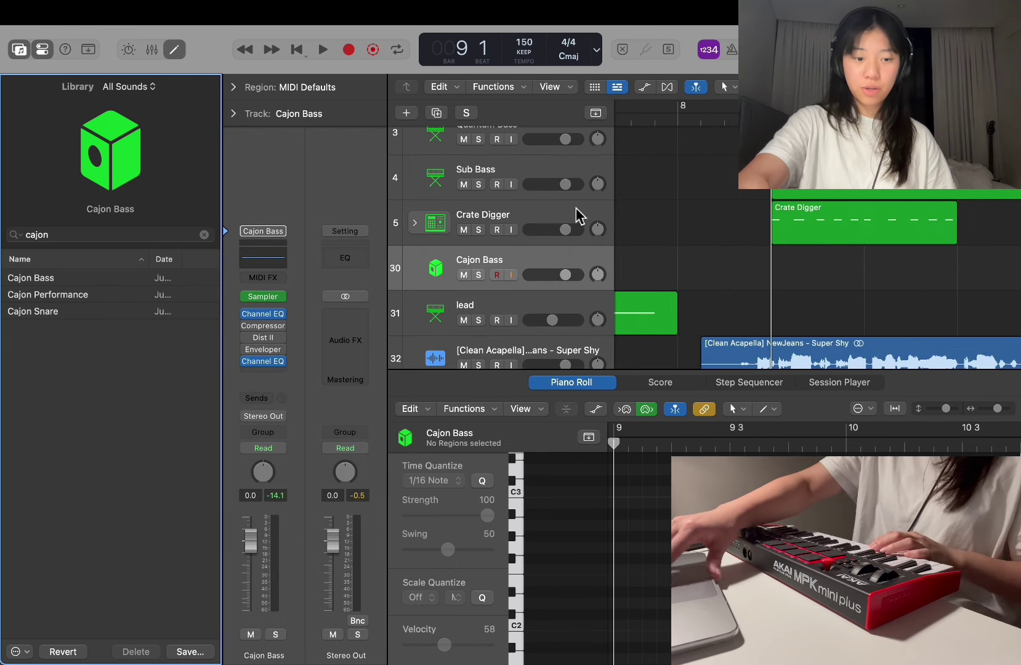
key("s")
key("r")
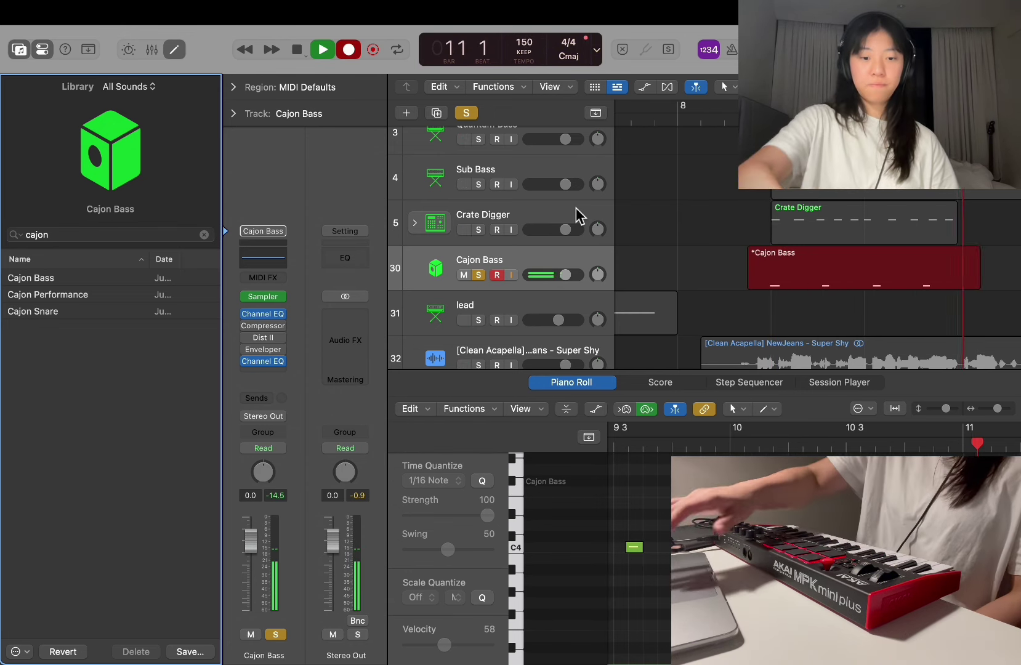
key("space")
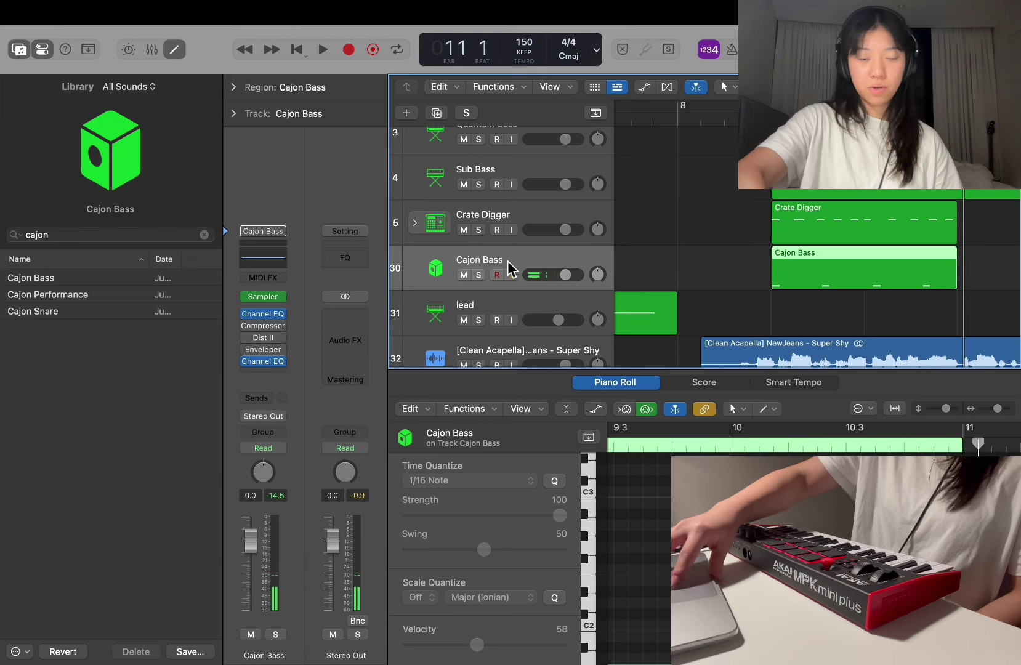
Step: Duplicate the Cajon Bass track's setup onto a new track and replace its sound with Snaps by searching for "snaps"
right_click(542, 257)
left_click(600, 339)
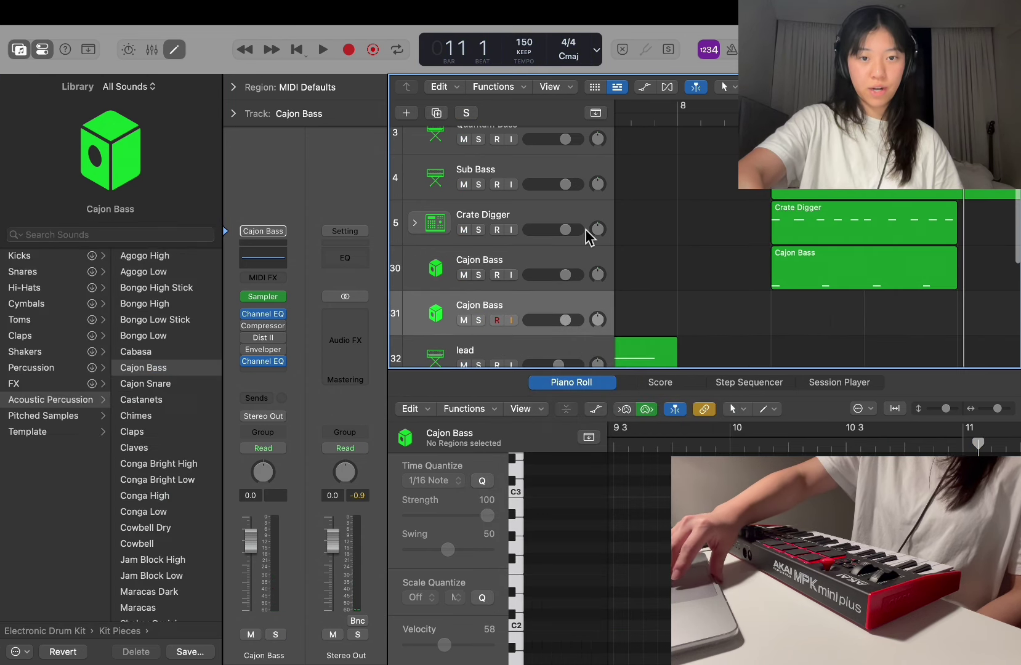
left_click(125, 234)
type("snap")
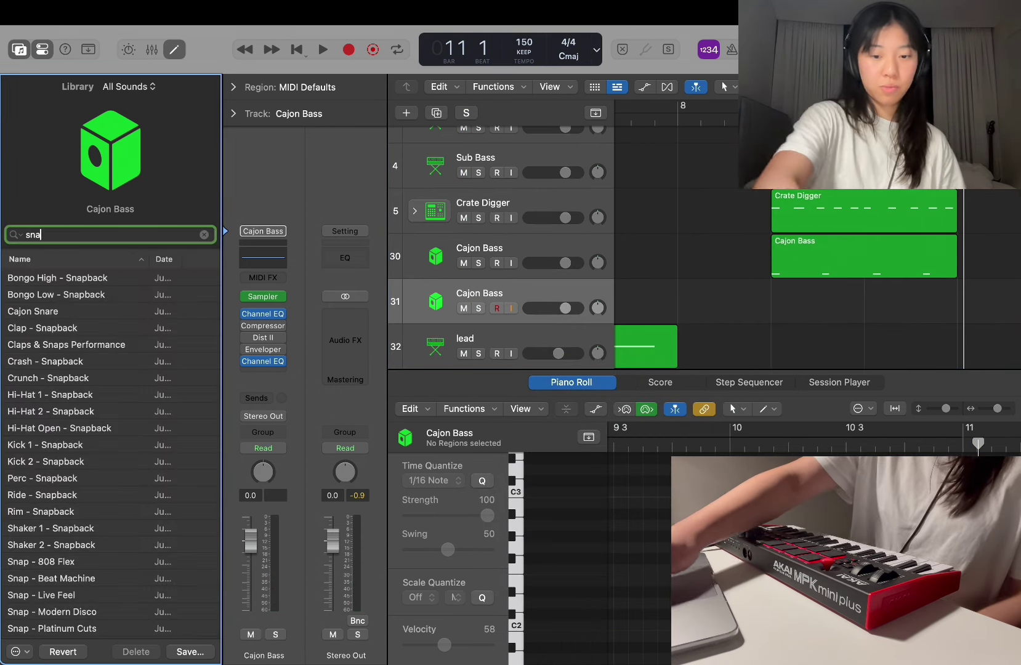
left_click(141, 282)
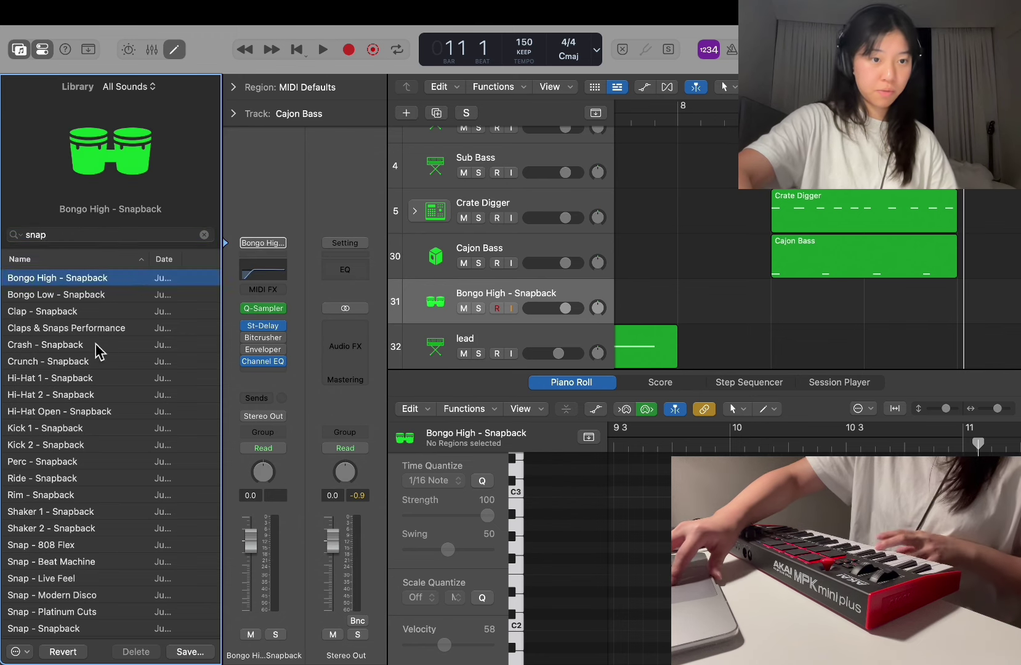
left_click(77, 235)
type("s")
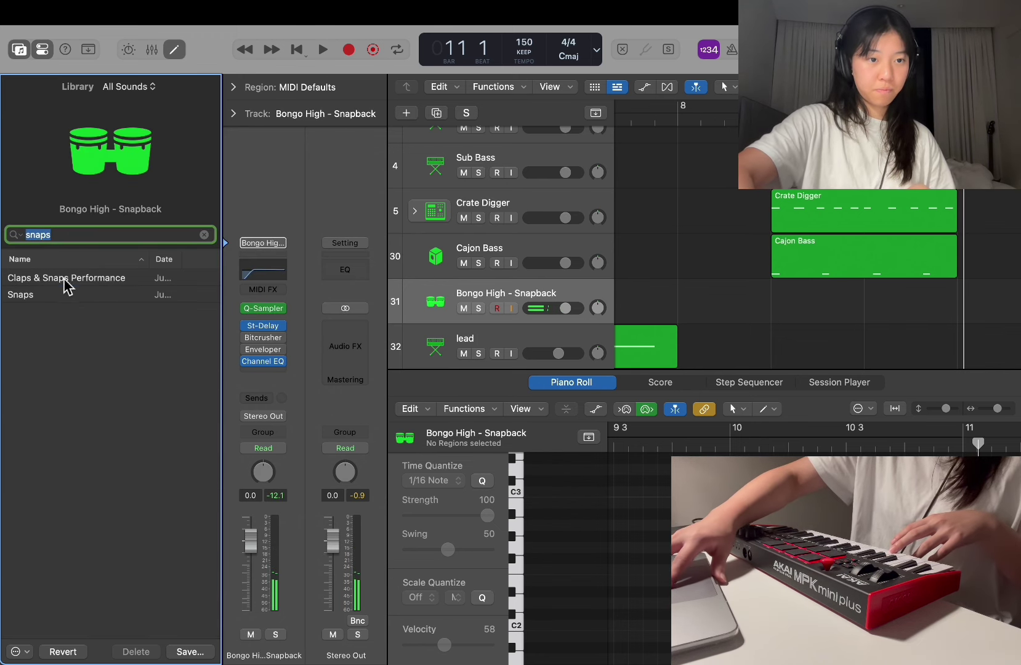
left_click(67, 280)
left_click(84, 300)
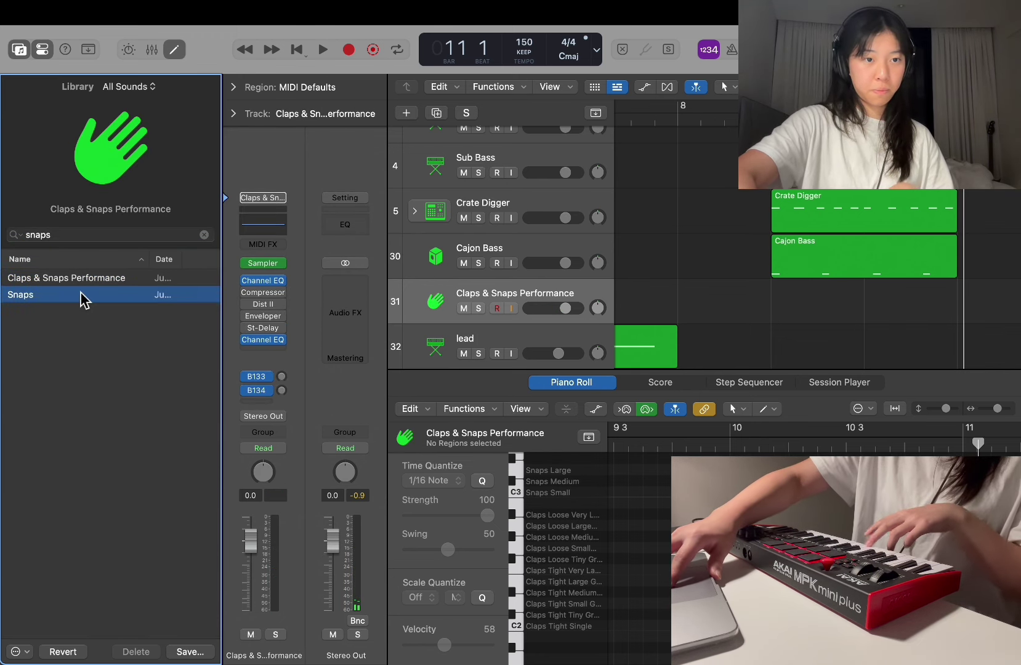
Step: Copy the Cajon Bass region onto the Snaps track at bar 9
scroll(576, 305, "down", 3)
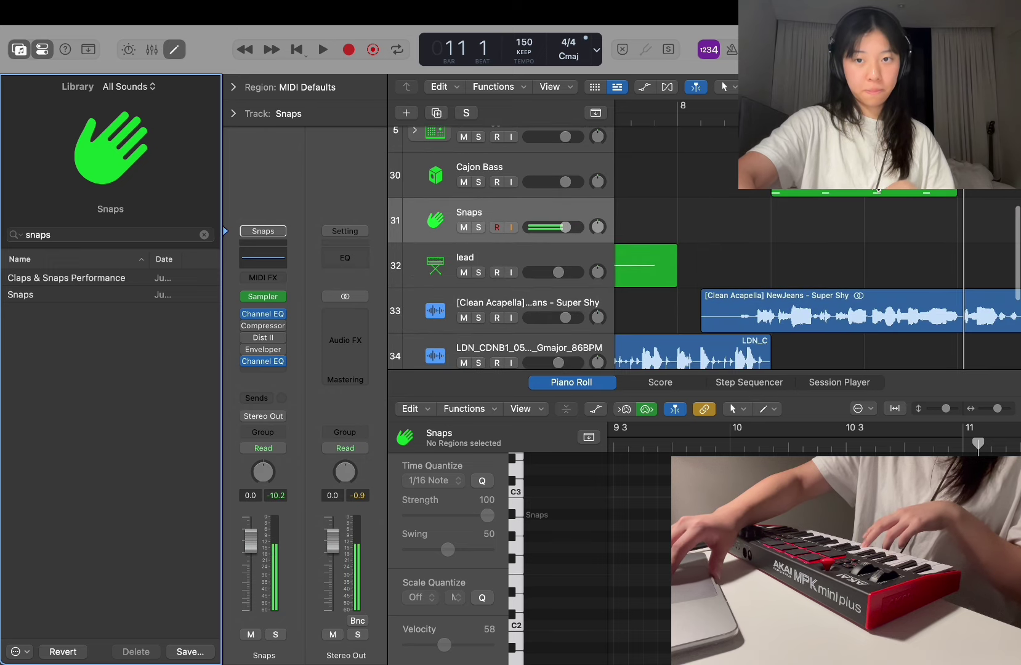
left_click(878, 192)
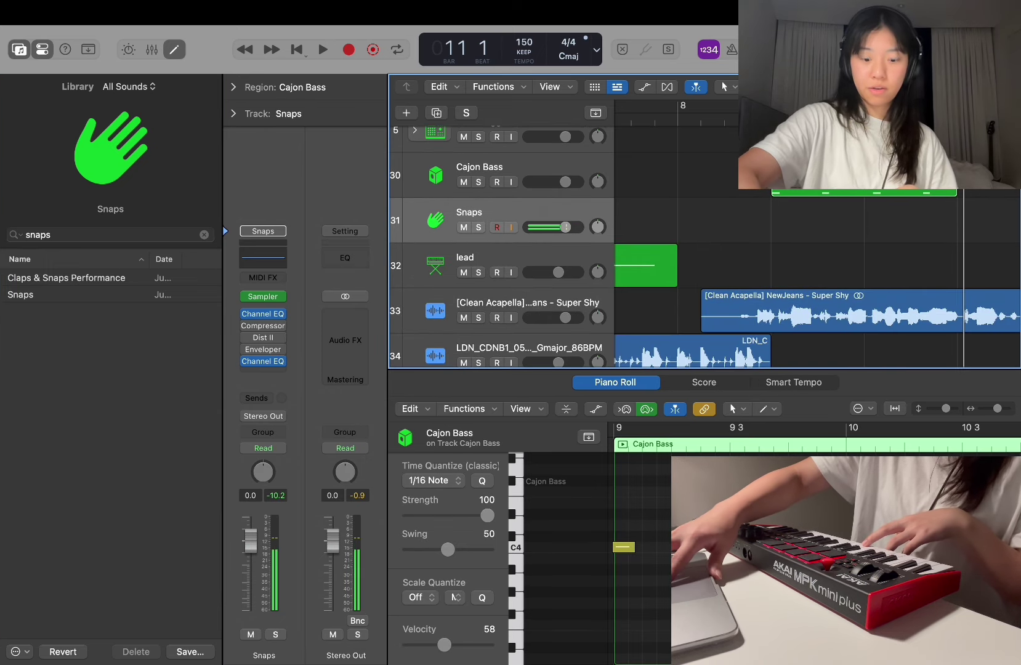
key("space")
key("super+v")
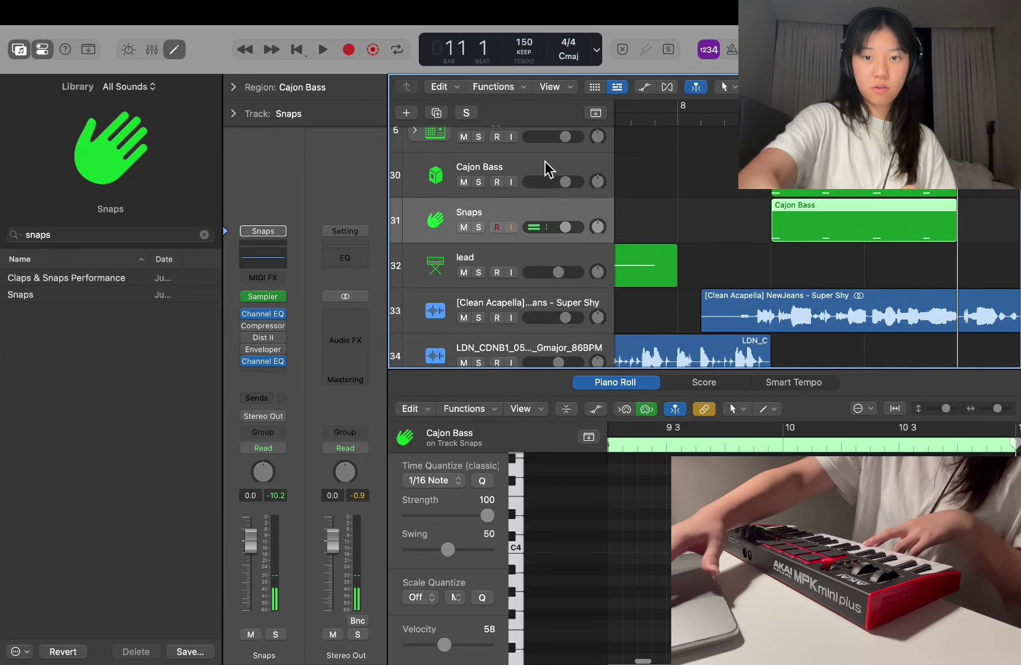
Step: Solo the Cajon Bass and Snaps tracks and listen to them together from bar 9
key("comma")
key("comma")
left_click(478, 182)
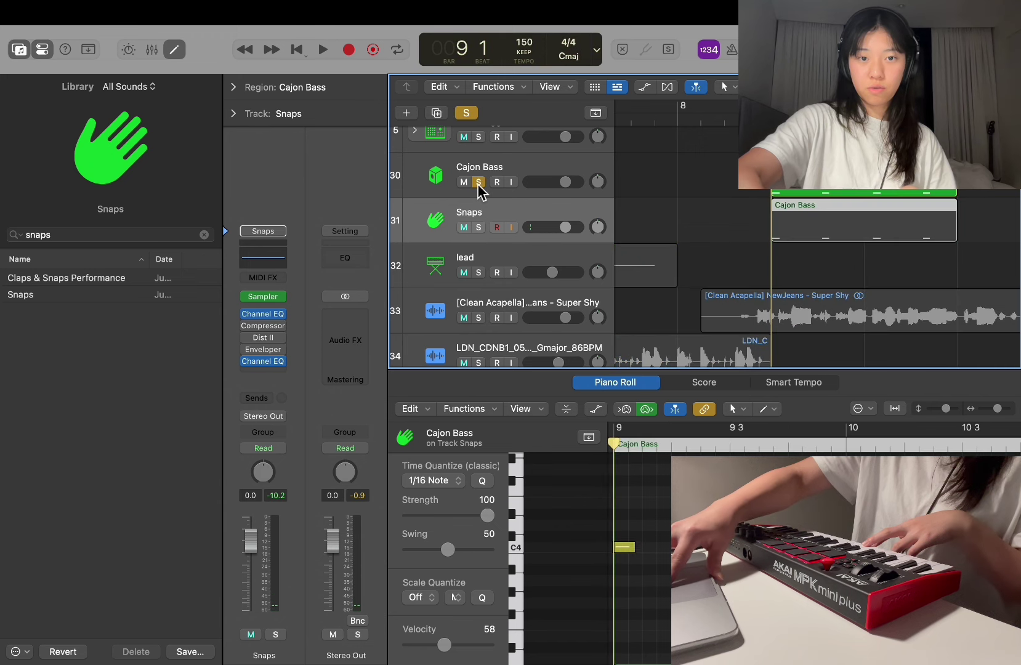
left_click(478, 227)
key("space")
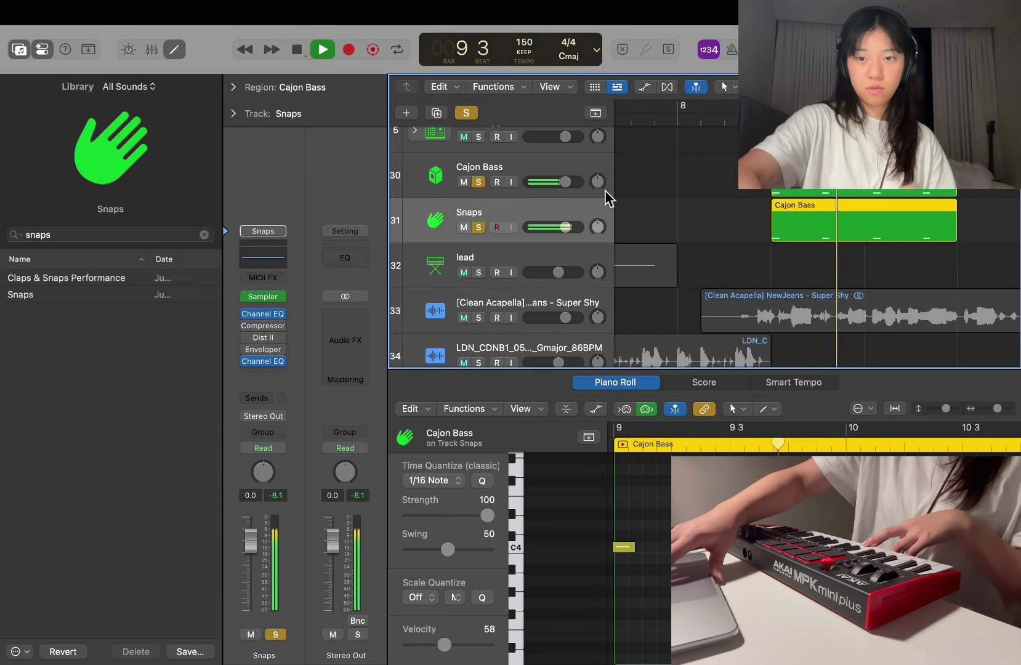
key("space")
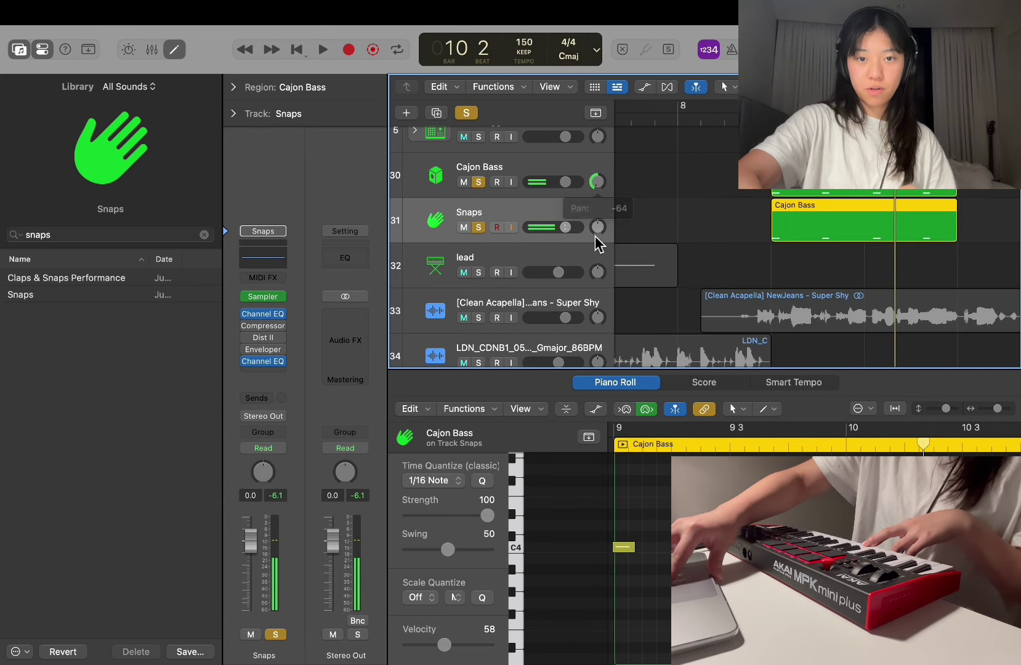
Step: Pan Cajon Bass to the left and Snaps to +46, and play both soloed tracks from bar 9
mouse_move(597, 227)
left_mouse_down()
mouse_move(597, 198)
mouse_move(597, 234)
mouse_move(597, 222)
left_mouse_up()
key("space")
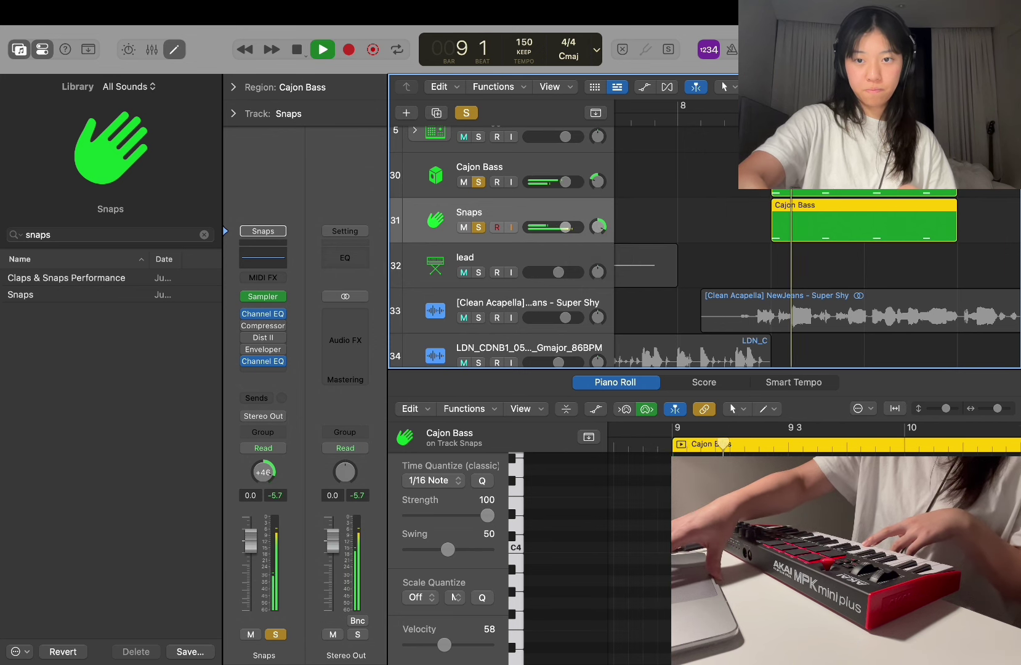
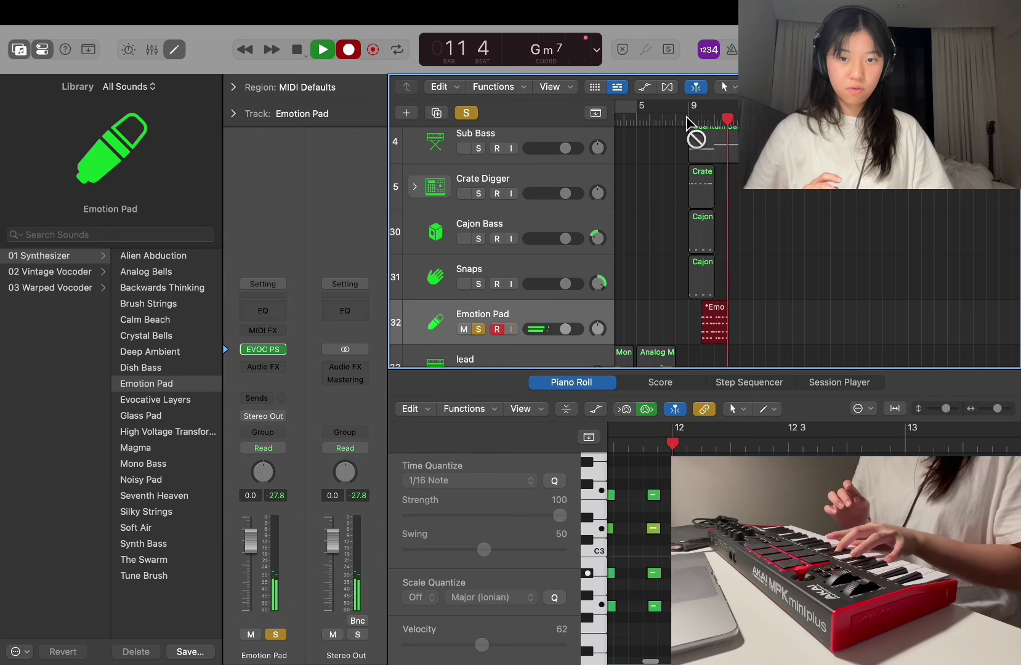
Step: Finish recording the first Emotion Pad chord region at bar 12 and record a second one from bar 13 to bar 15
key("space")
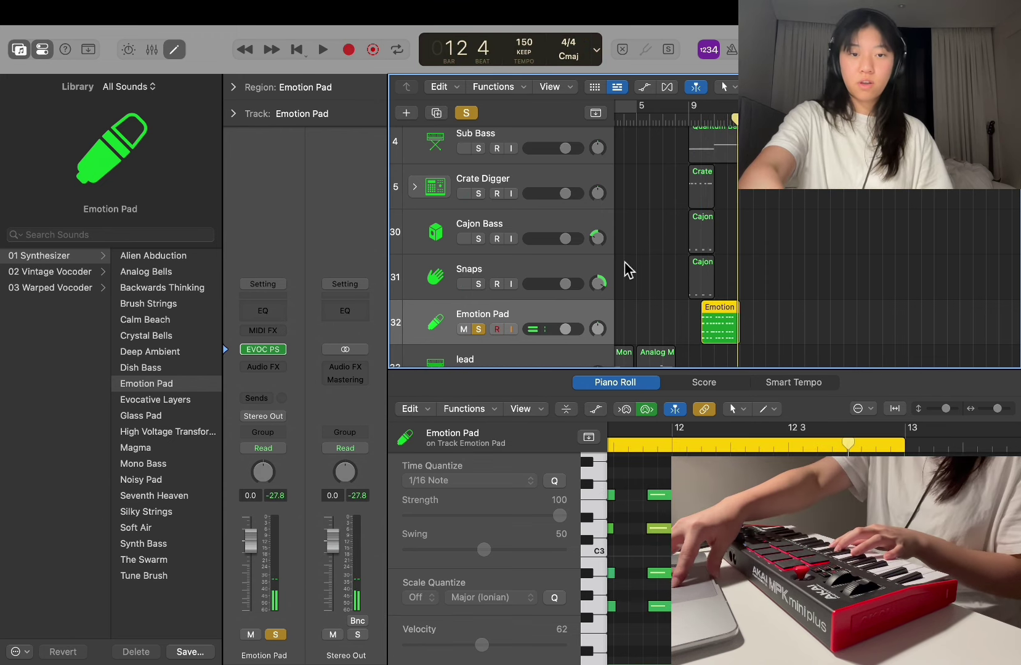
key("super+Right")
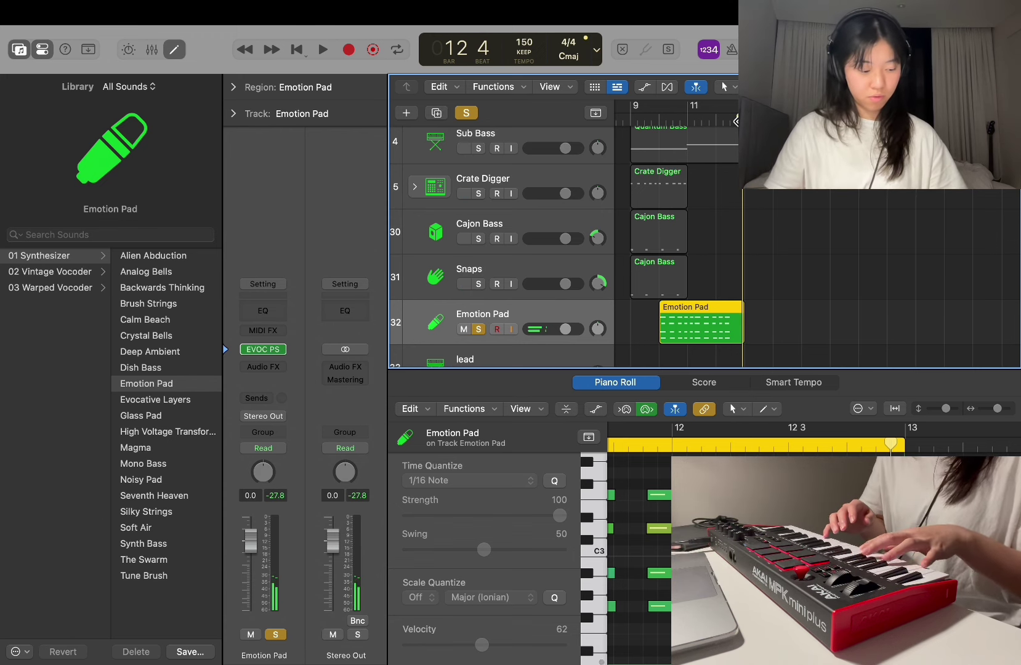
key("r")
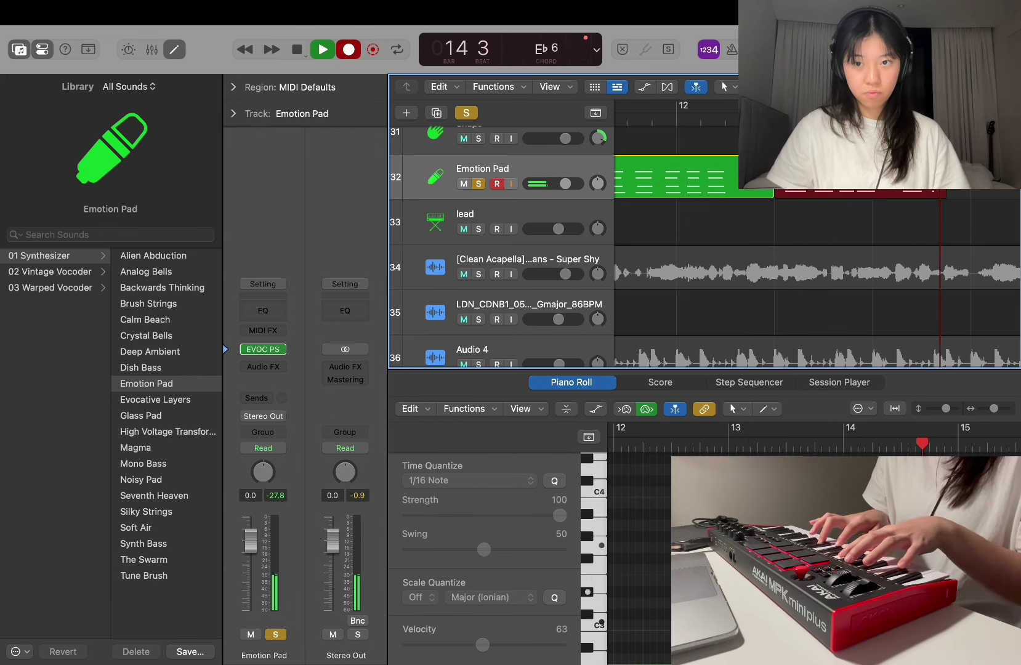
key("space")
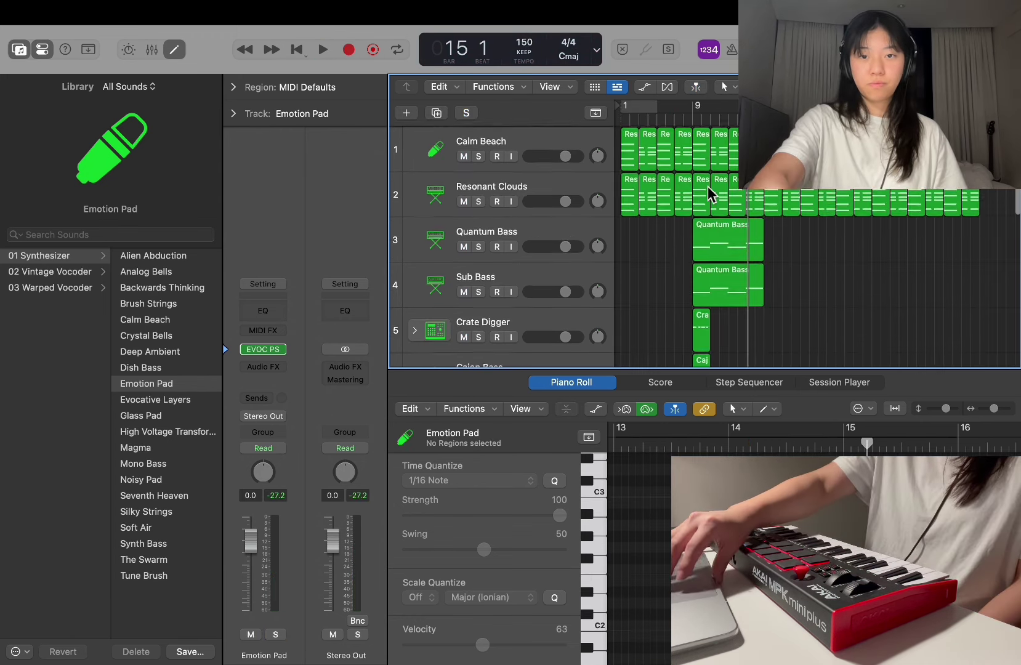
Step: Look through all tracks and the full arrangement down to the percussion, with the Smart Controls shown in place of the Piano Roll
scroll(709, 193, "down", 1)
scroll(710, 192, "down", 10)
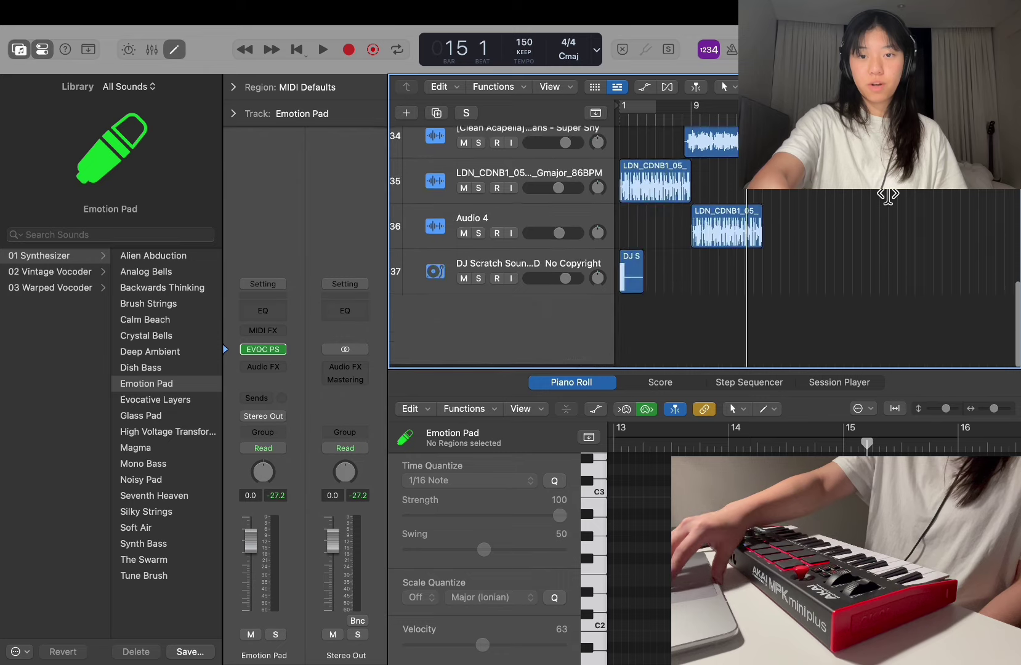
scroll(887, 195, "up", 6)
scroll(887, 195, "up", 2)
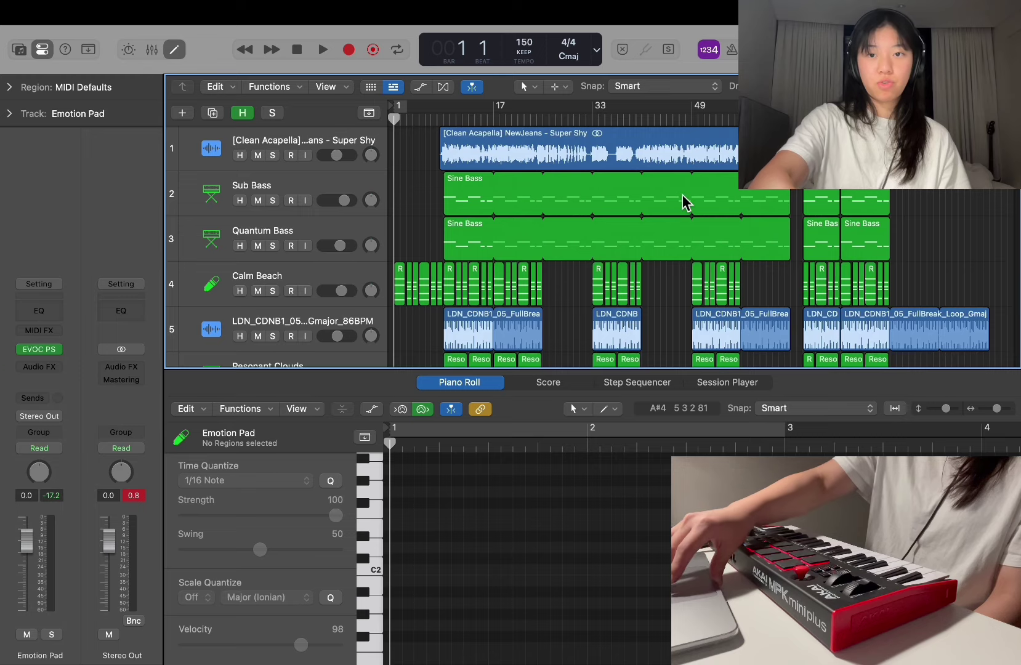
scroll(684, 202, "down", 3)
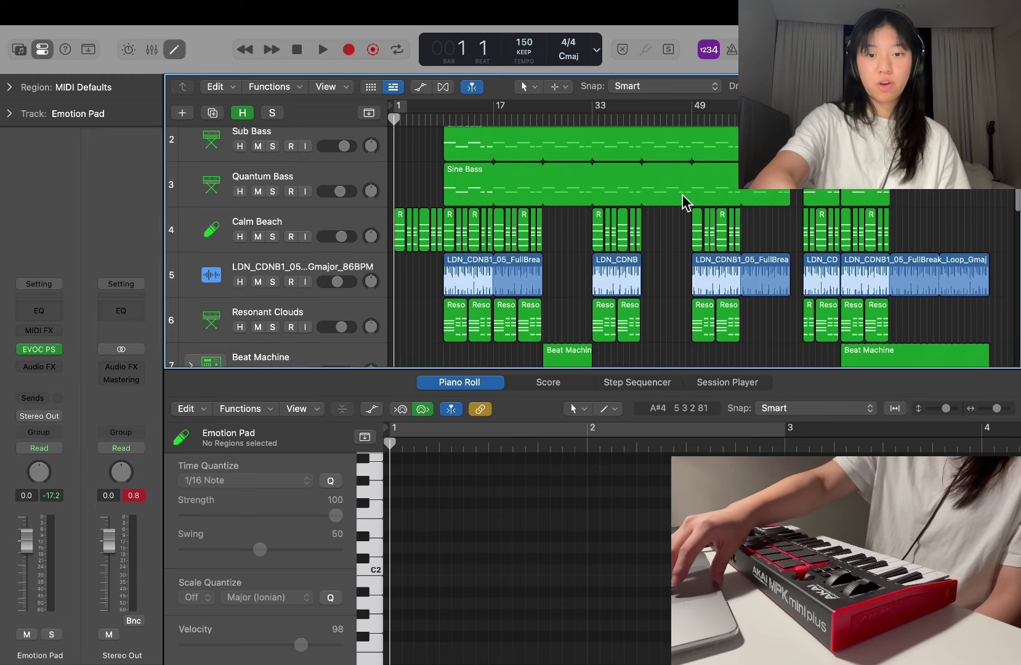
key("b")
scroll(631, 287, "down", 15)
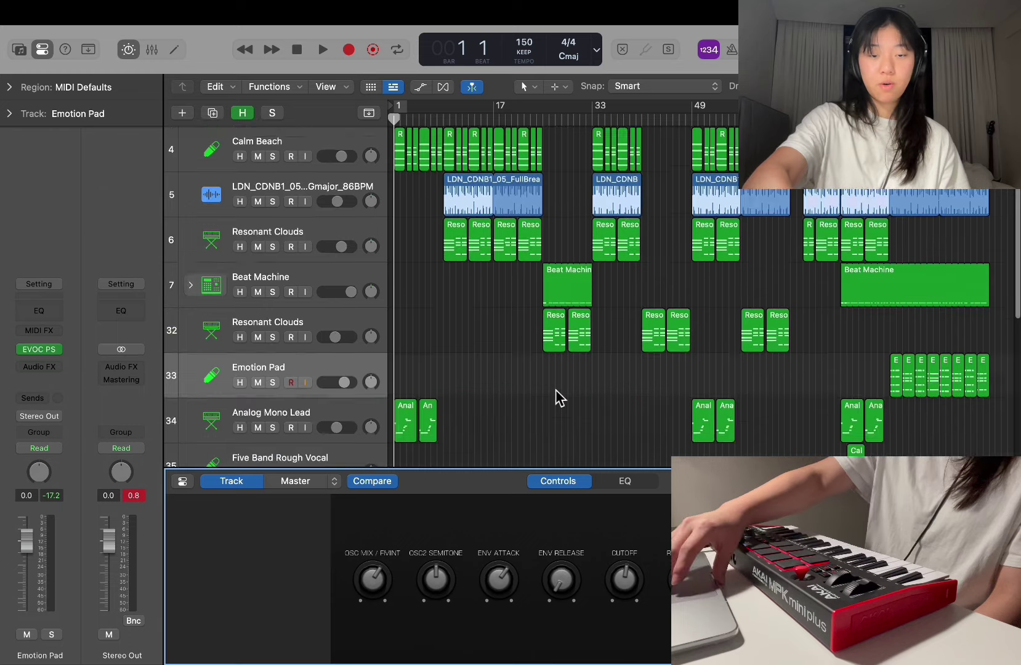
scroll(559, 397, "up", 5)
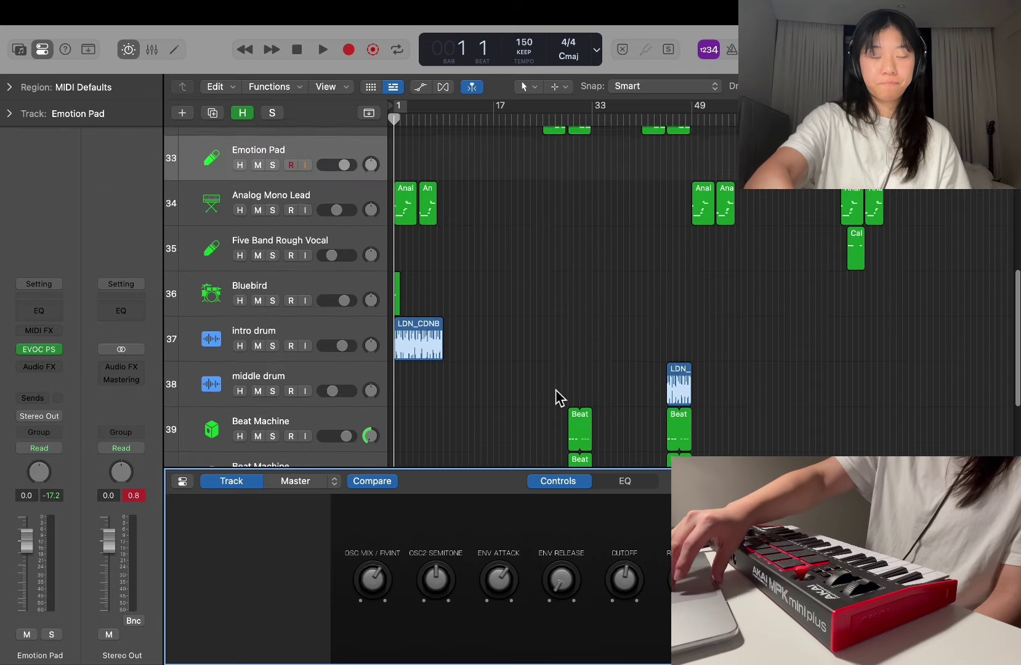
scroll(559, 397, "down", 1)
scroll(394, 357, "up", 5)
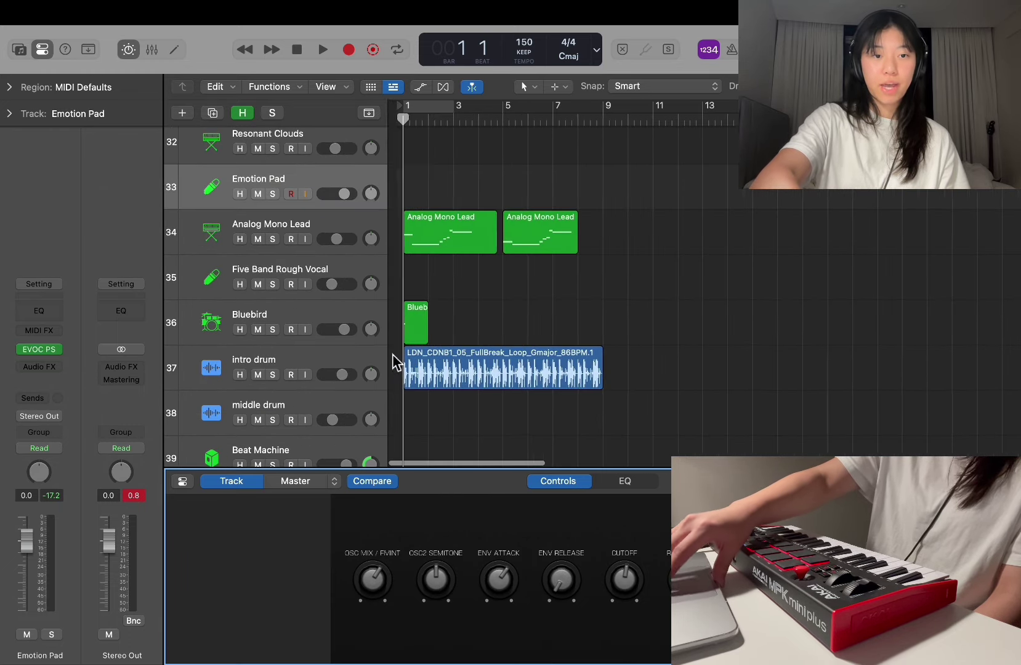
Step: Play the opening of the intro from bar 1 with the Analog Mono Lead, Bluebird and intro drum tracks
left_click(406, 333)
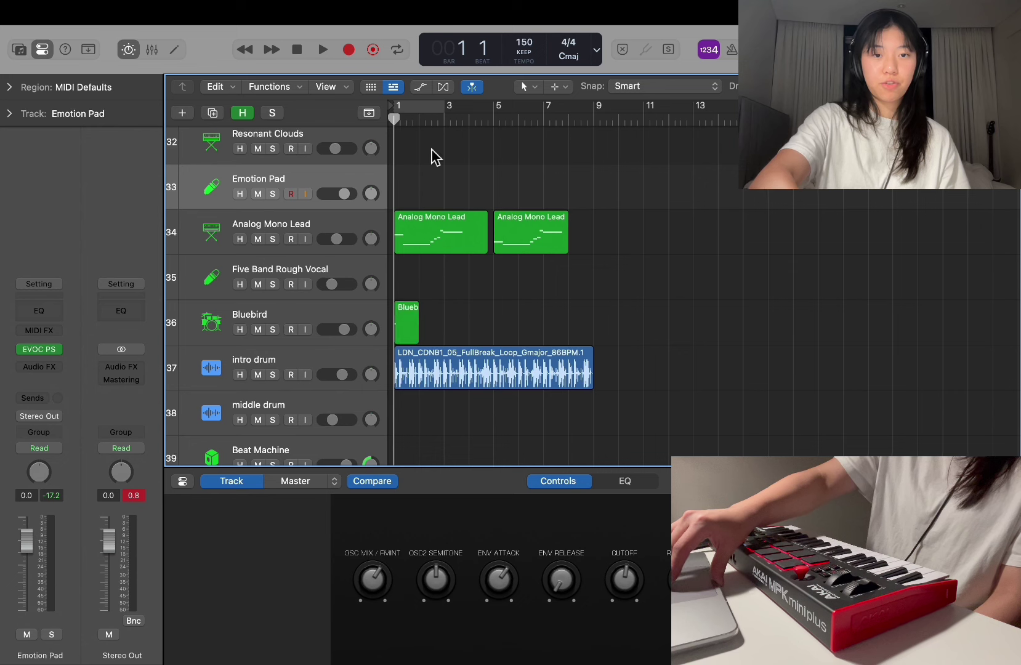
key("space")
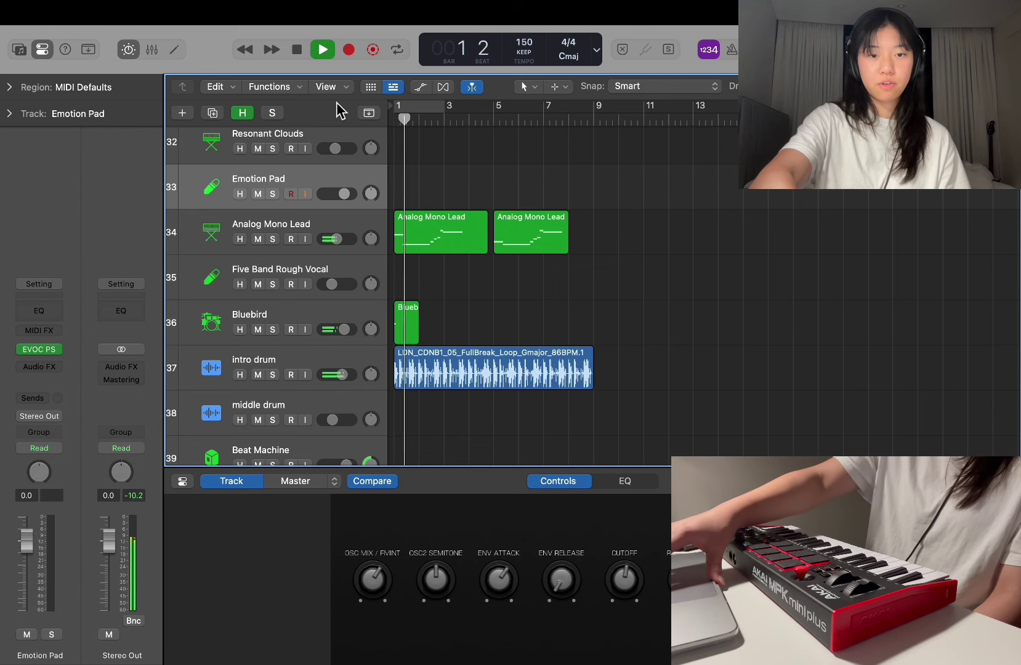
key("space")
Step: Examine the arrangement from the intro through the Emotion Pad section starting at bar 81, including the drum and Beat Machine tracks
scroll(399, 338, "up", 15)
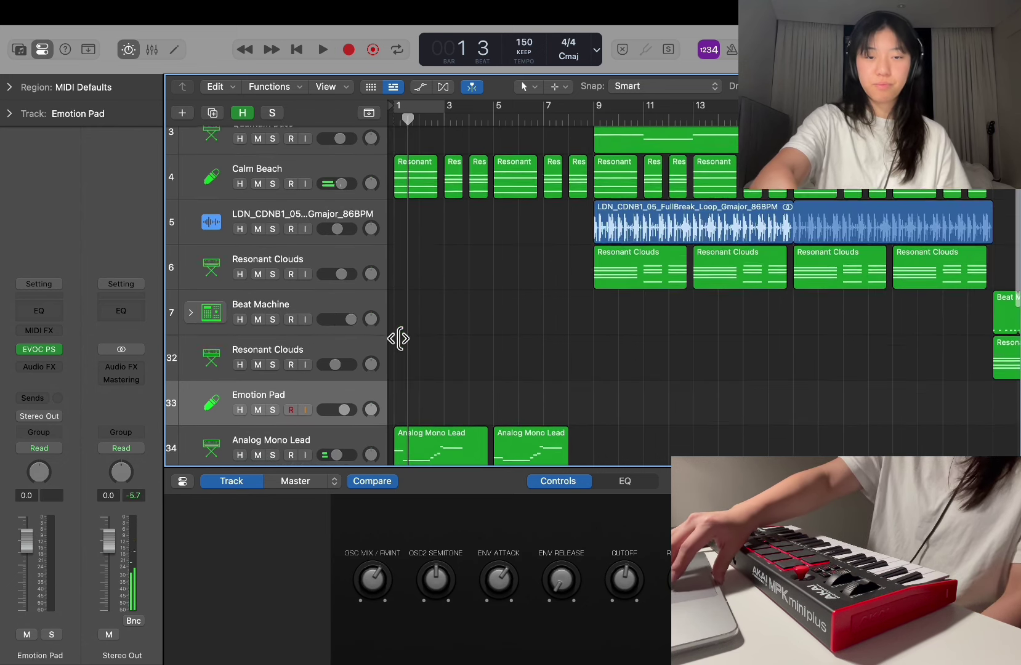
scroll(398, 338, "down", 10)
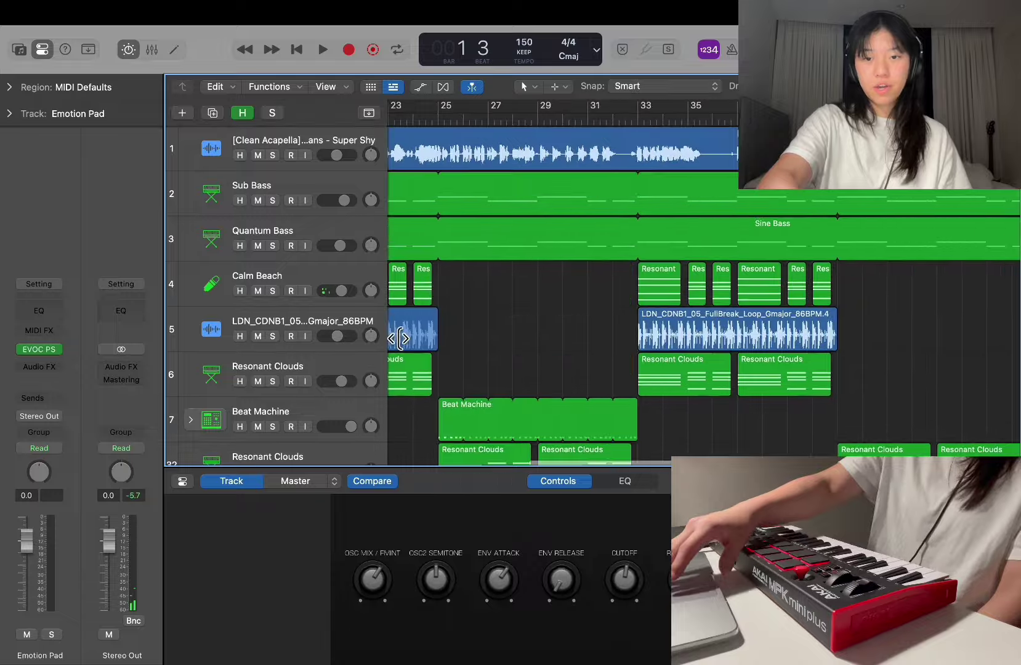
scroll(533, 315, "down", 1)
scroll(535, 314, "down", 5)
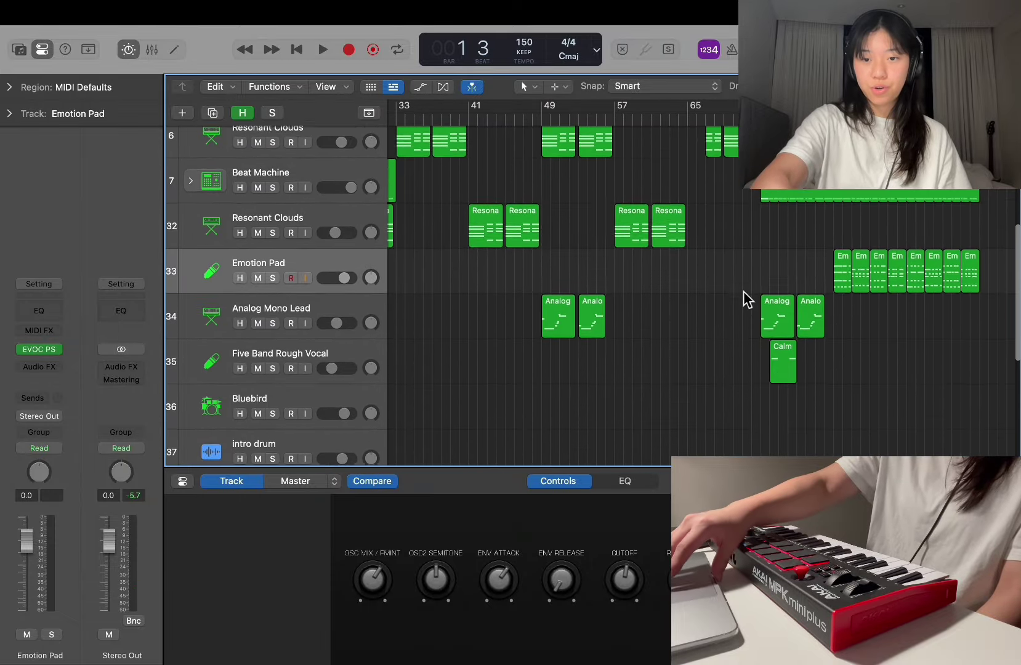
scroll(841, 298, "up", 6)
scroll(842, 304, "right", 10)
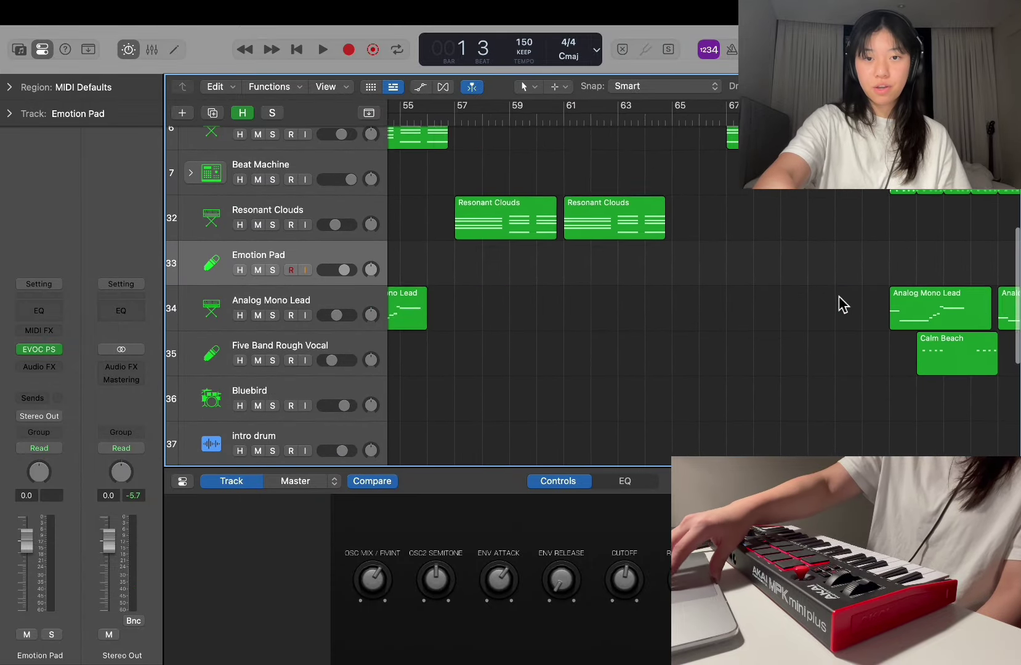
scroll(851, 284, "down", 10)
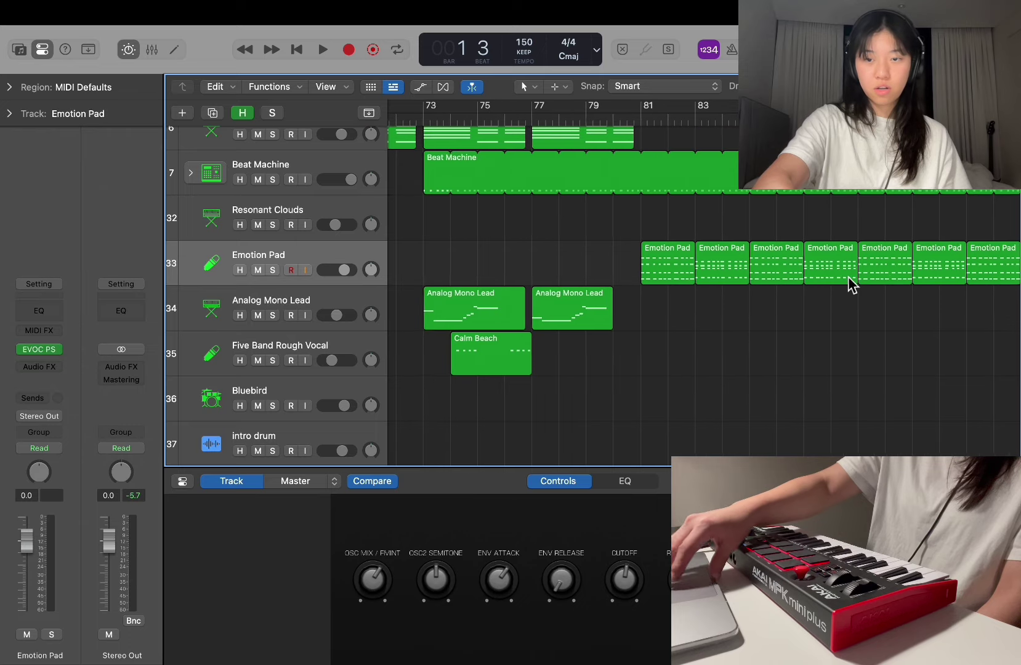
scroll(850, 280, "down", 5)
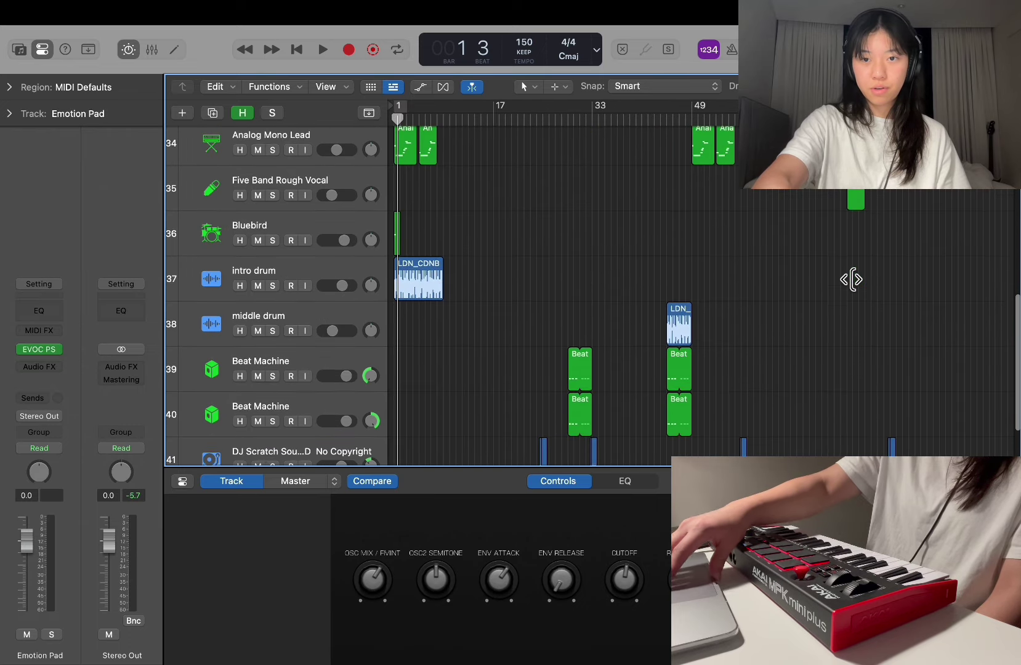
Step: Audition the Five Band Rough Vocal track's Calm Beach region in solo up to bar 77, and turn the solo off
left_click(273, 232)
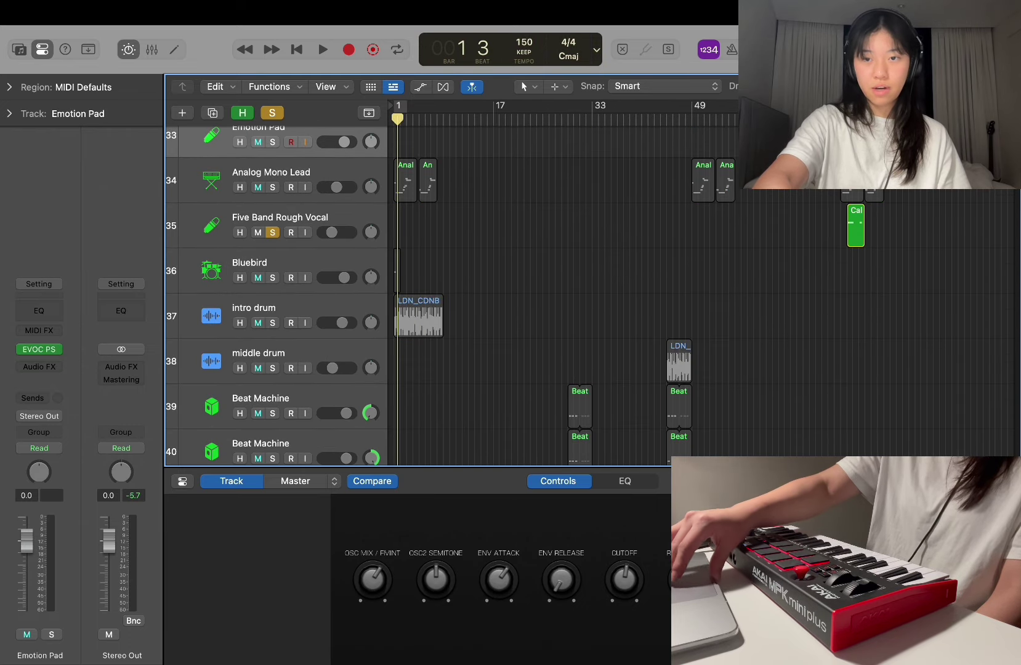
key("super+Right")
key("super+Right")
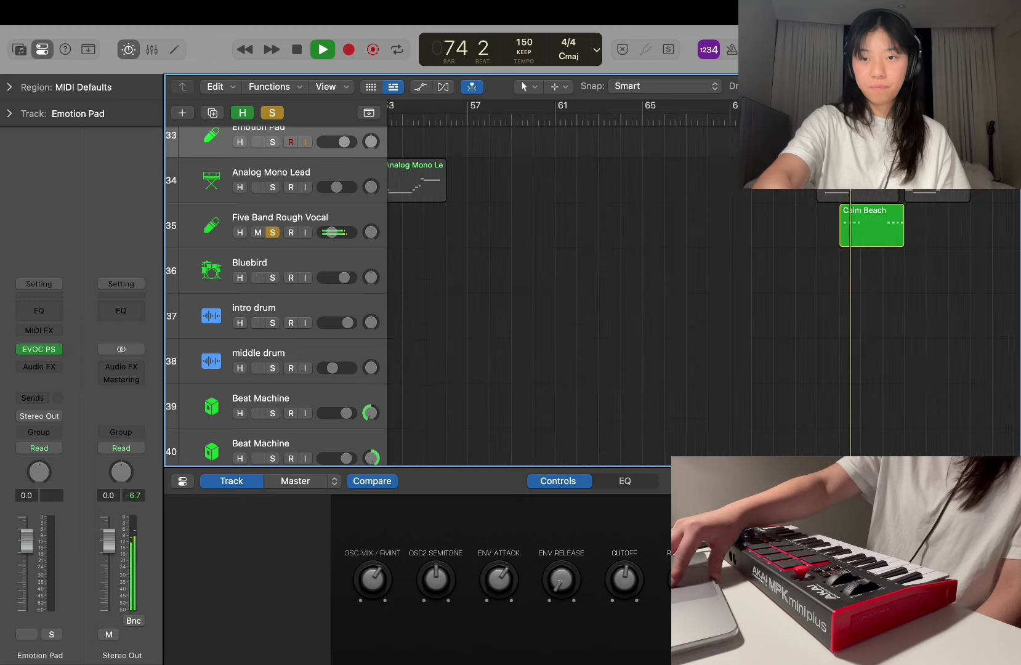
key("super+Right")
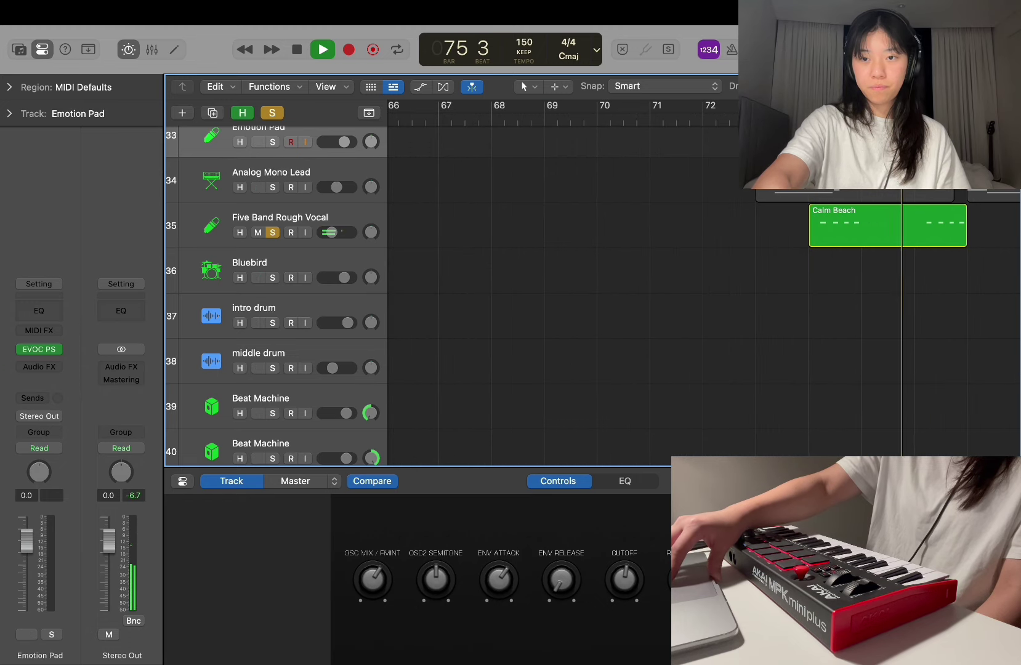
key("space")
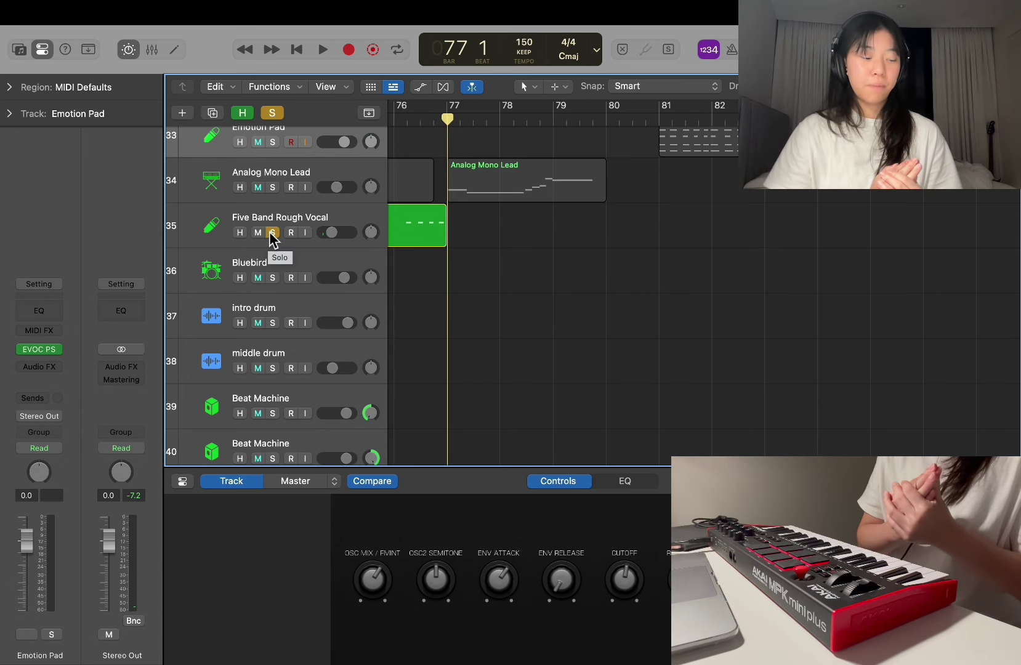
key("super+Left")
key("super+Left")
key("super+Left")
scroll(490, 313, "up", 6)
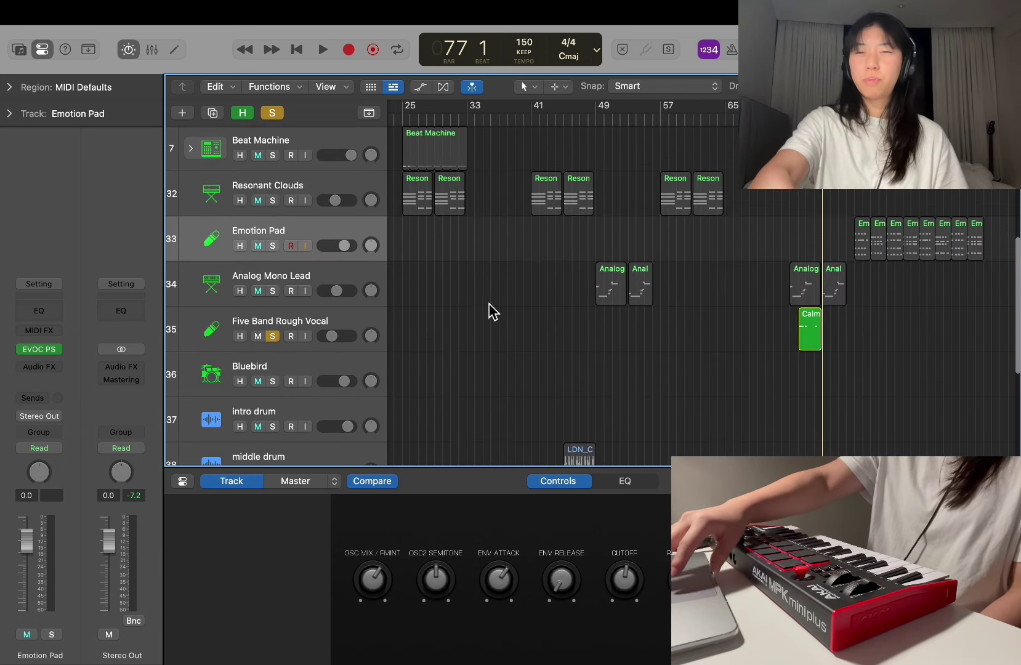
scroll(739, 244, "up", 1)
scroll(739, 244, "down", 6)
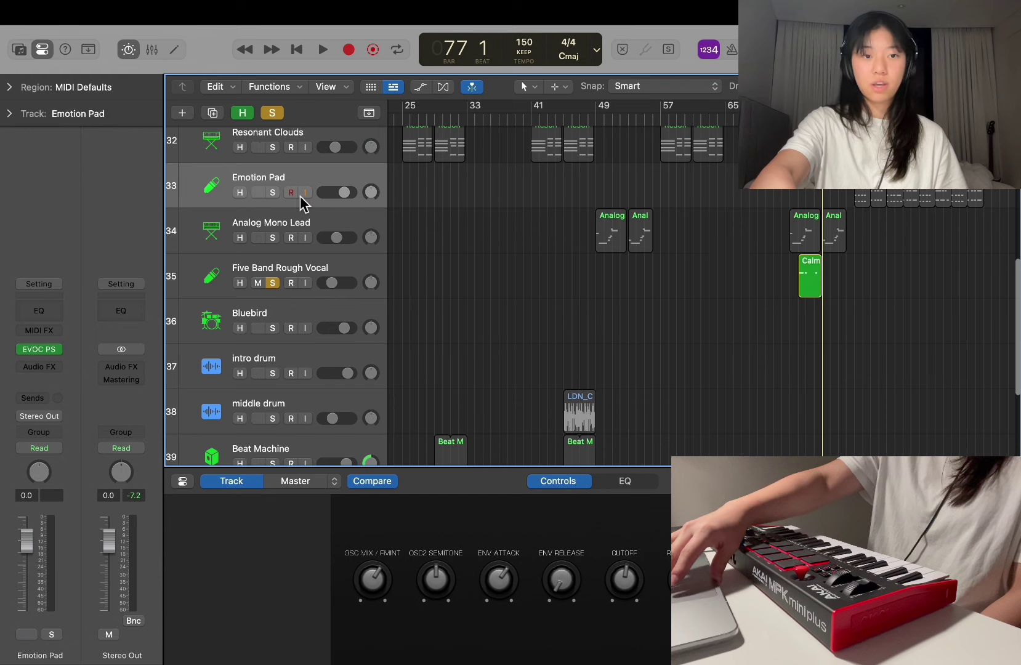
left_click(273, 283)
Step: Examine where the middle drum, Beat Machine and DJ Scratch regions sit across the arrangement
scroll(773, 376, "down", 4)
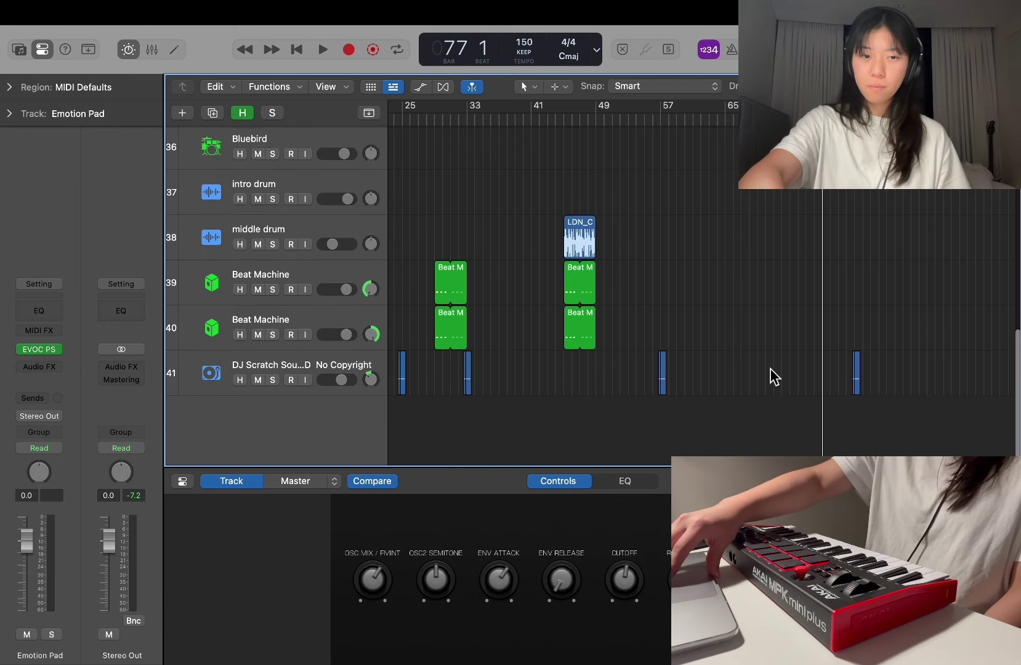
key("super+Right")
key("super+Right")
key("super+Left")
key("super+Left")
key("super+Left")
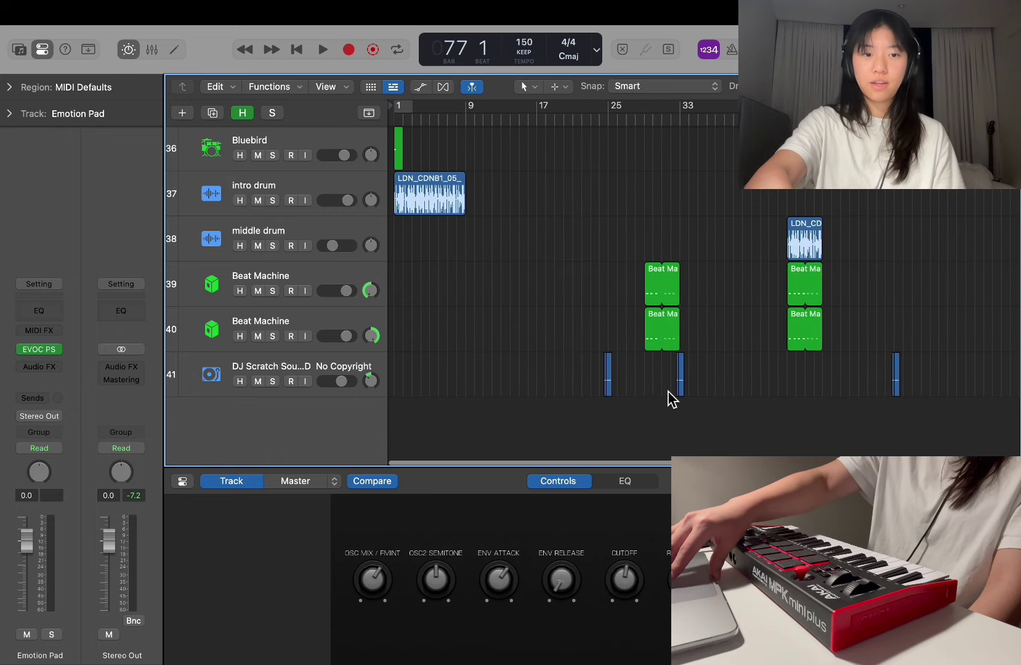
key("super+Right")
key("super+Right")
Step: Audition the DJ Scratch clips before bar 25 in solo, and turn the solo off
left_click(273, 381)
scroll(754, 341, "right", 15)
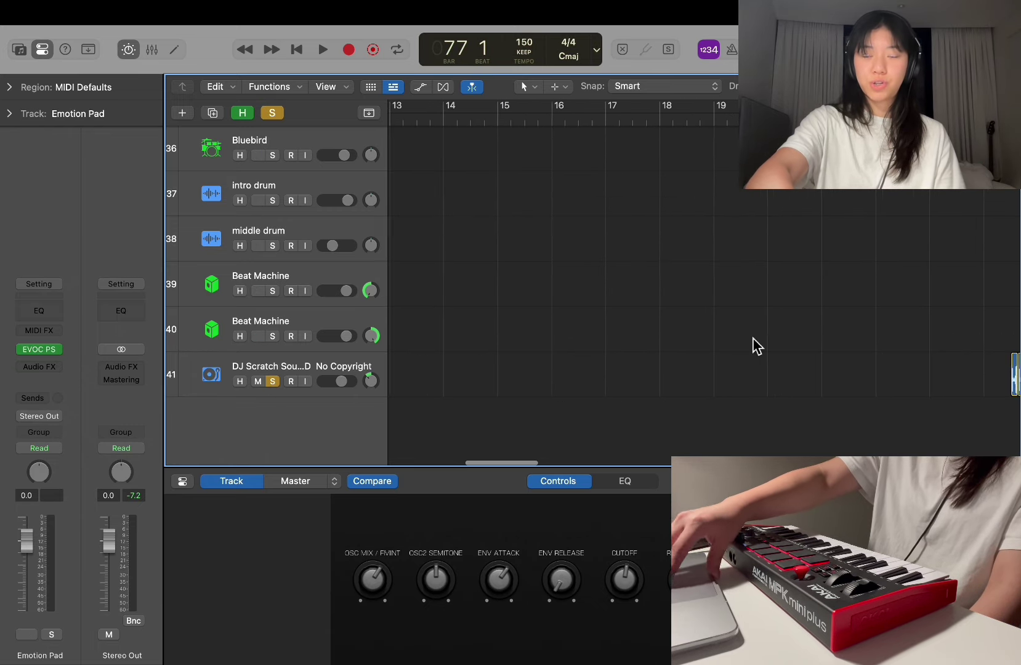
scroll(752, 337, "right", 10)
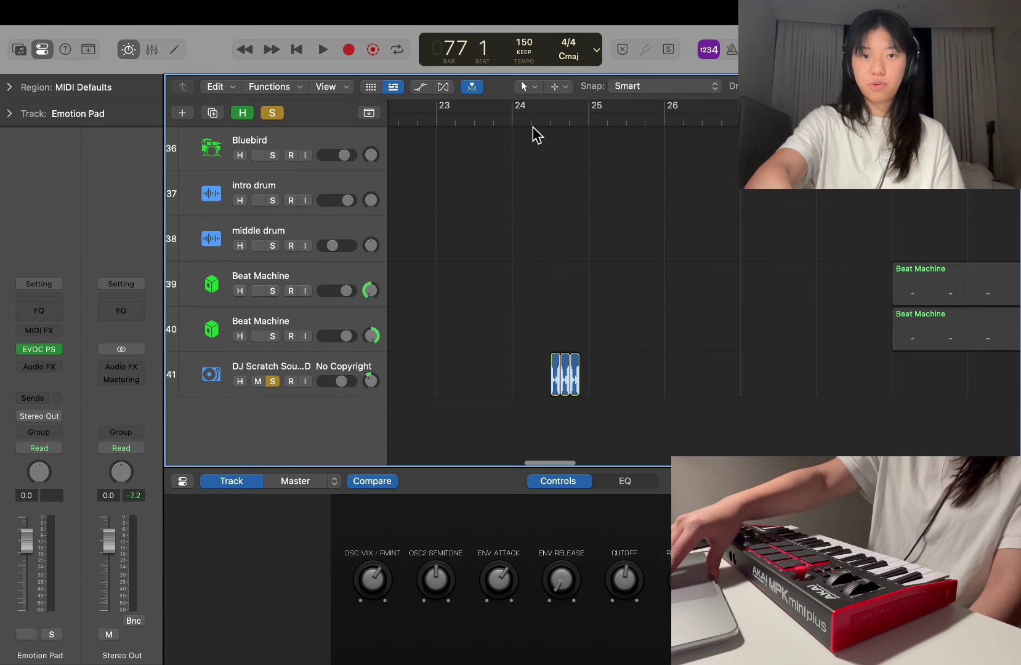
key("space")
key("space")
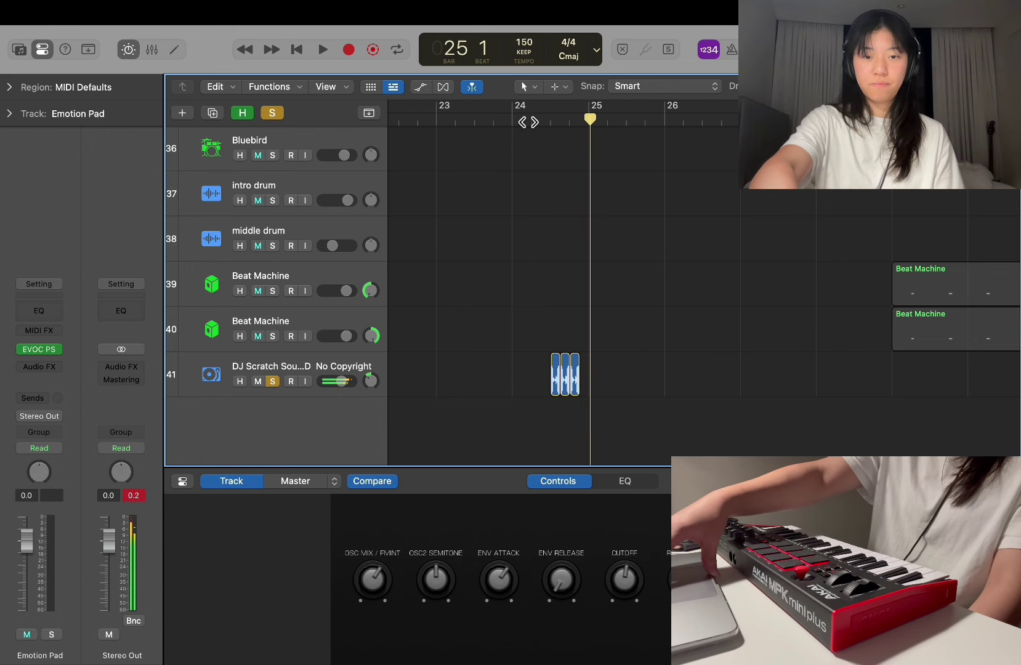
left_click(273, 381)
Step: Review the arrangement around bar 25, comparing where the acapella, bass, chord, drum loop and Beat Machine tracks play
scroll(424, 384, "down", 3)
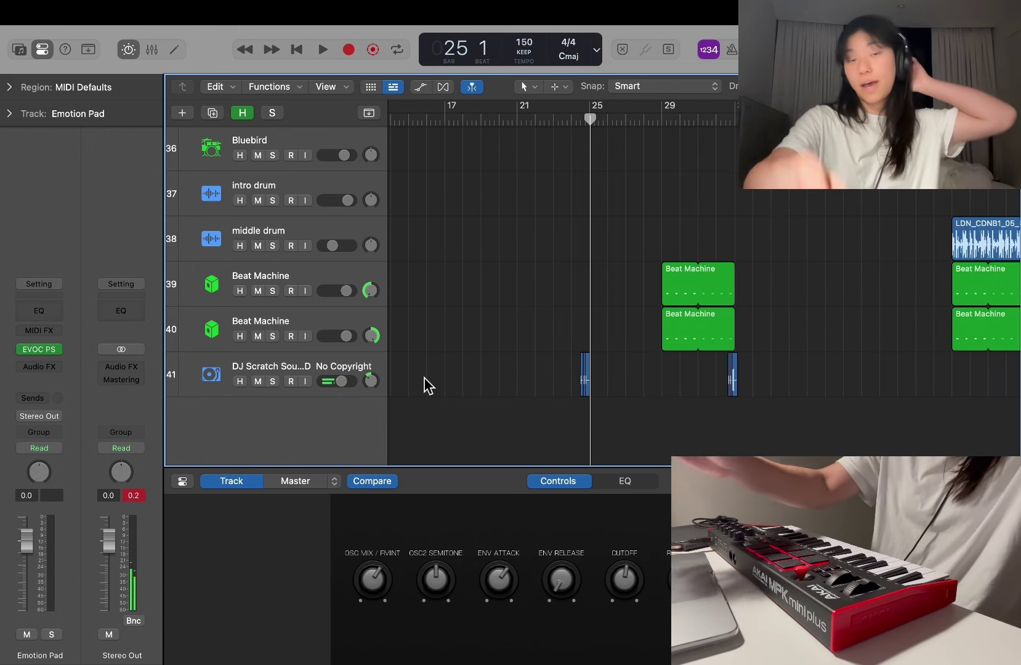
scroll(427, 385, "up", 15)
scroll(424, 387, "down", 3)
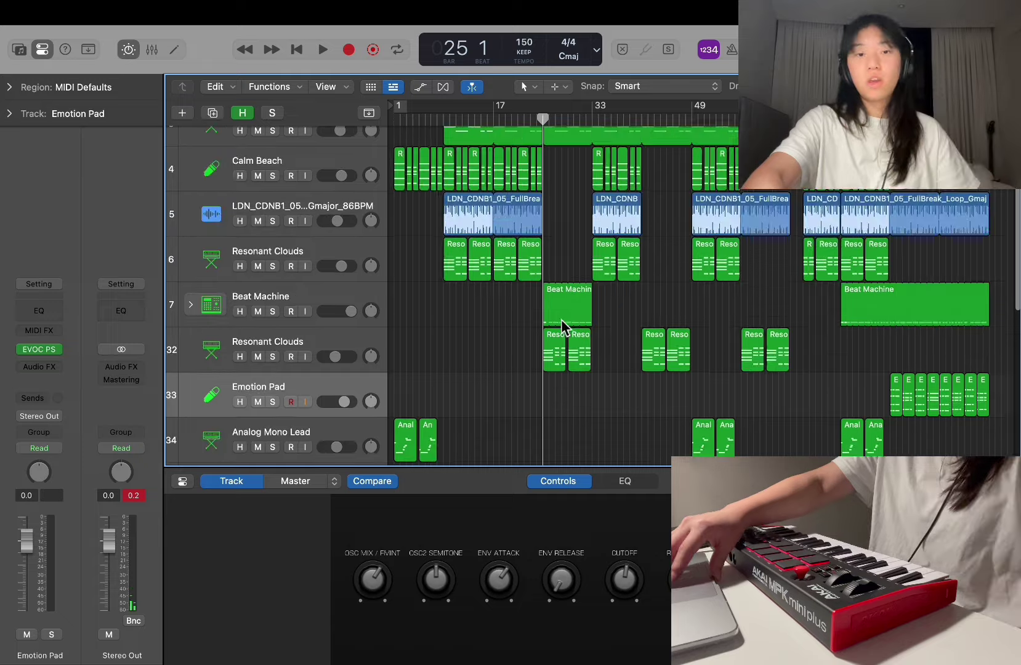
scroll(560, 319, "down", 3)
scroll(563, 326, "up", 5)
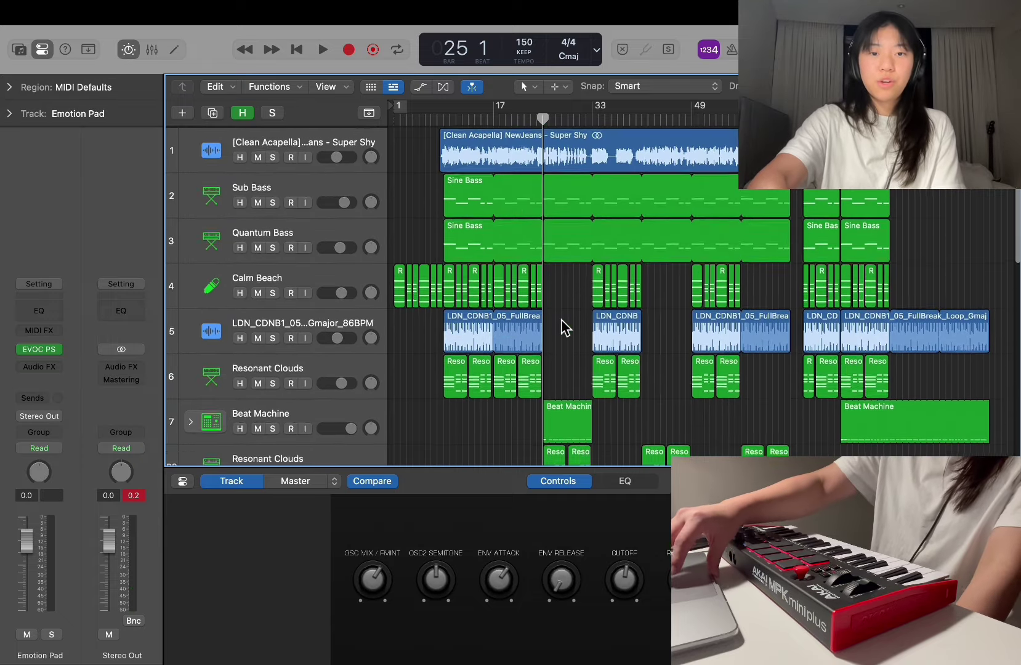
scroll(572, 333, "down", 3)
scroll(572, 333, "up", 3)
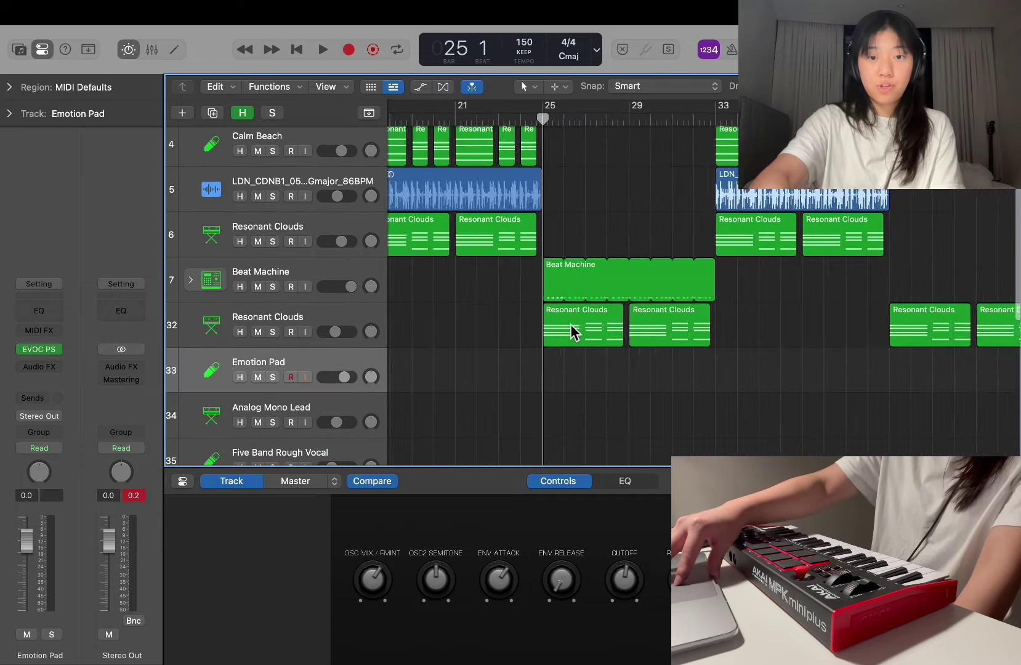
scroll(572, 333, "down", 2)
scroll(573, 332, "up", 2)
scroll(572, 333, "down", 2)
scroll(572, 333, "up", 4)
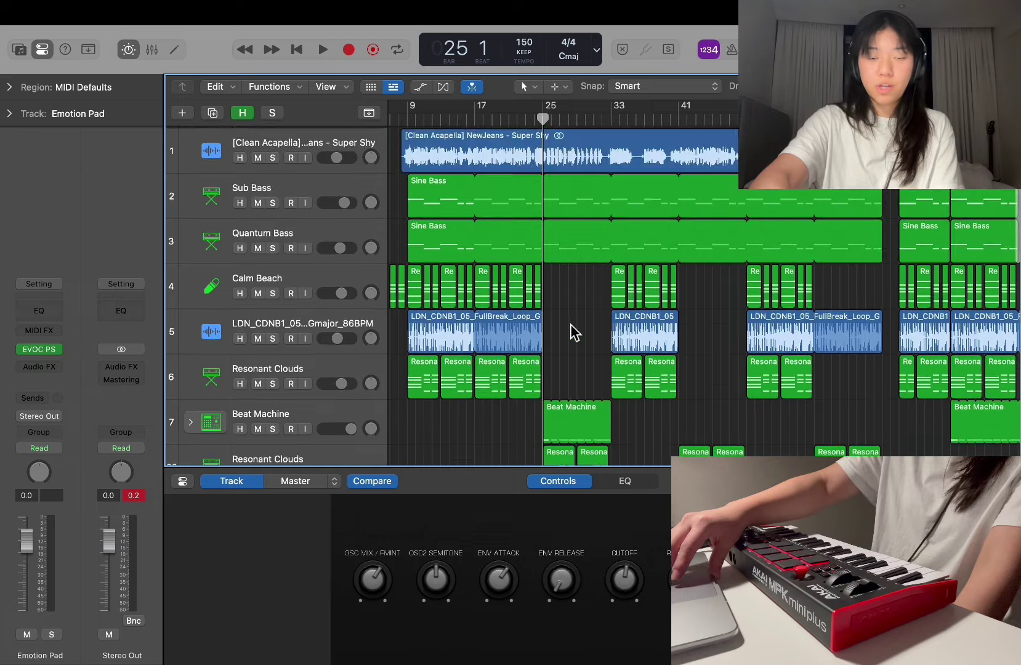
Step: Examine where the regions sit on the lower tracks, from Beat Machine and Resonant Clouds down to DJ Scratch
scroll(574, 333, "down", 3)
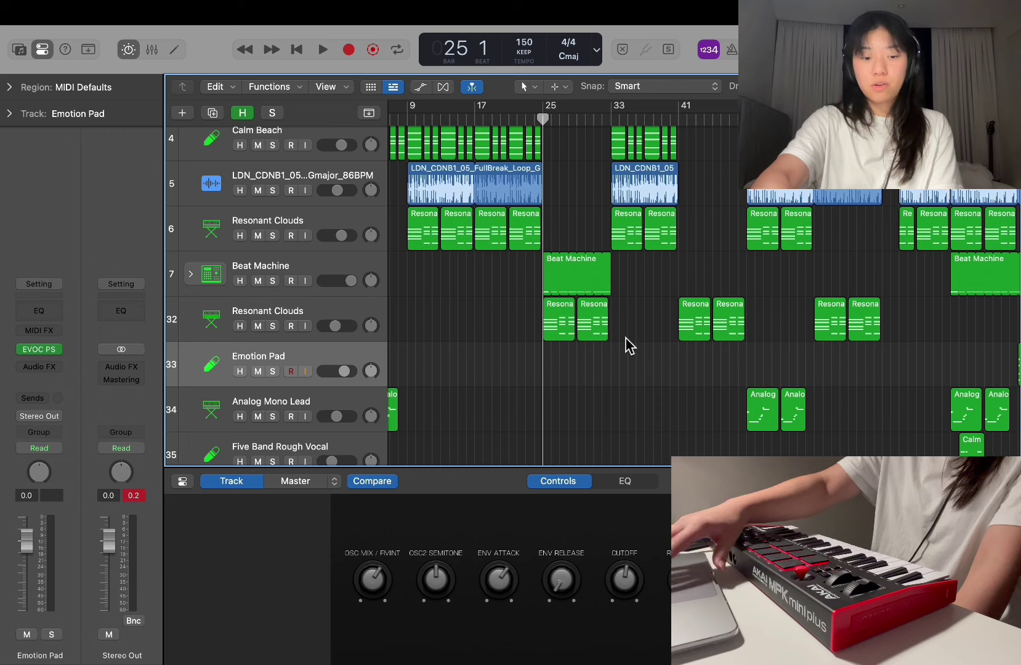
scroll(628, 346, "down", 2)
scroll(628, 346, "down", 6)
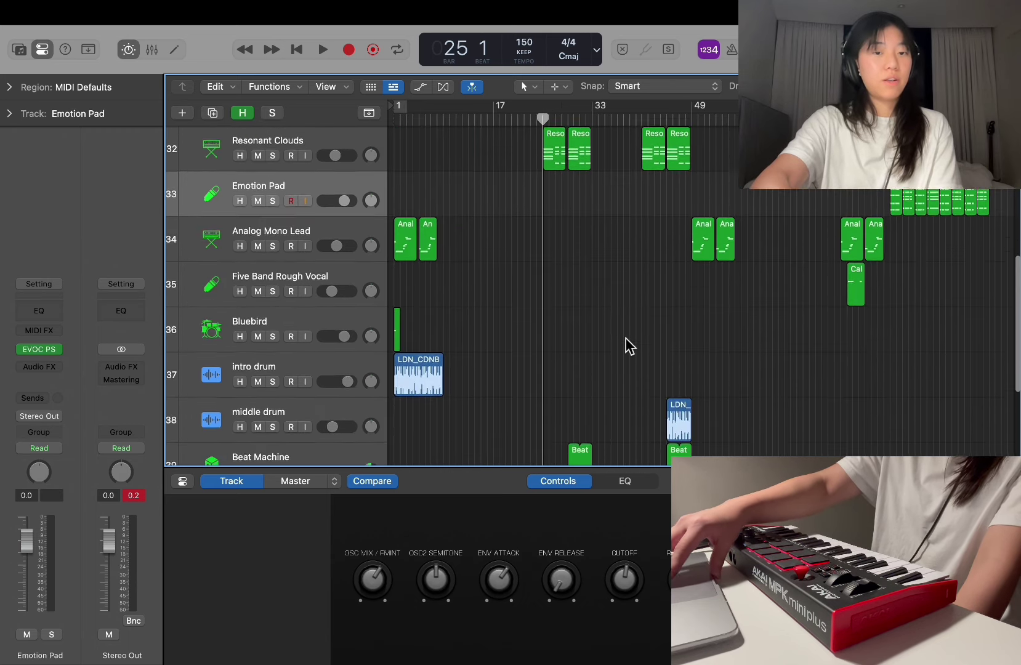
scroll(628, 346, "up", 4)
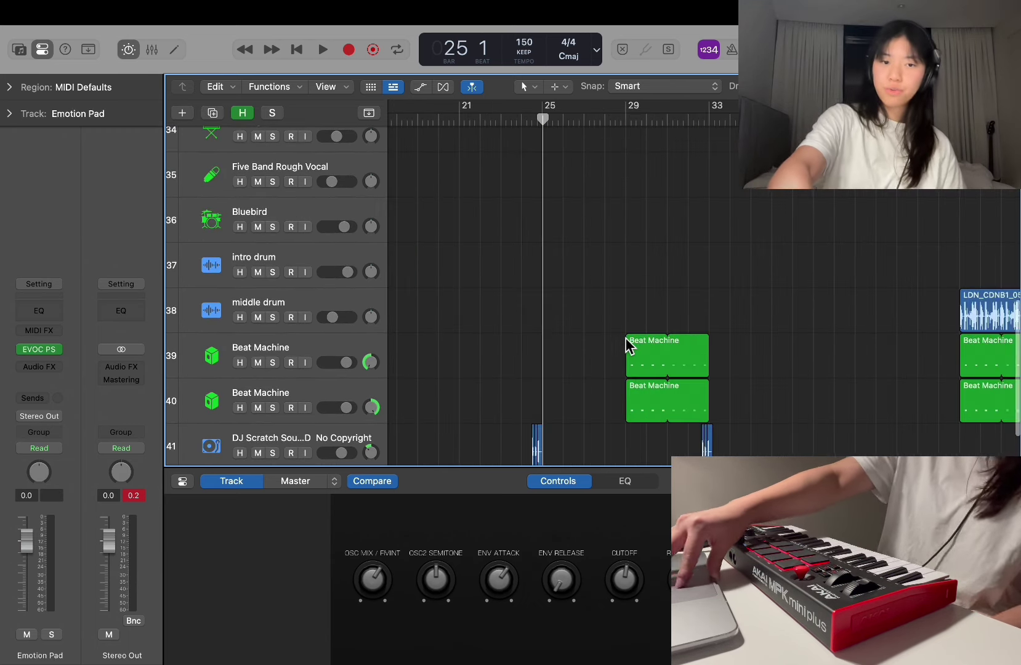
scroll(628, 346, "down", 2)
scroll(627, 346, "left", 2)
scroll(595, 360, "right", 2)
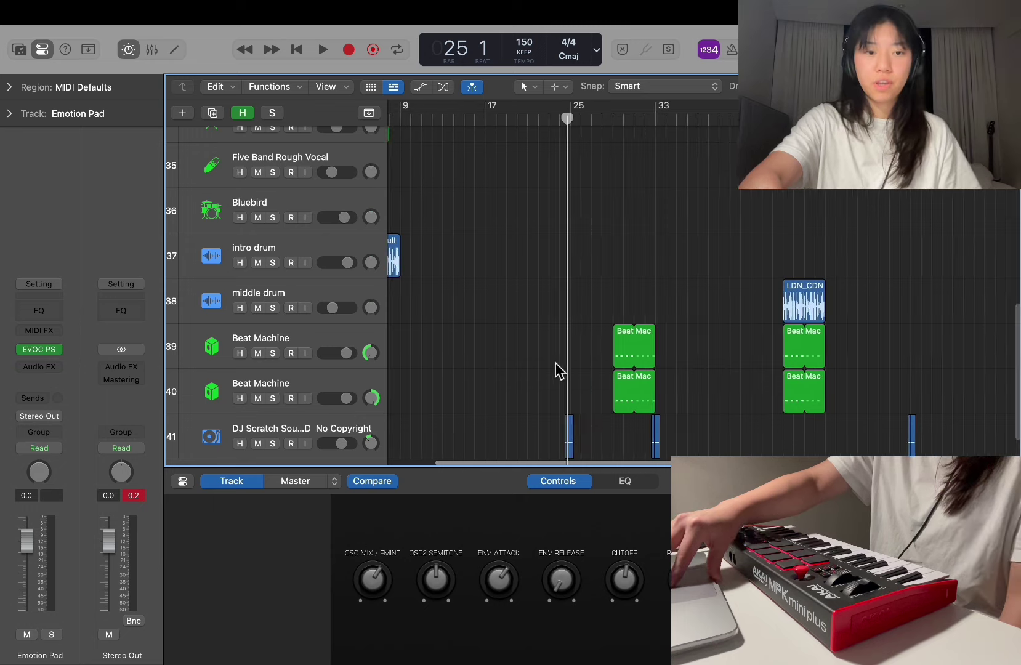
scroll(556, 369, "down", 3)
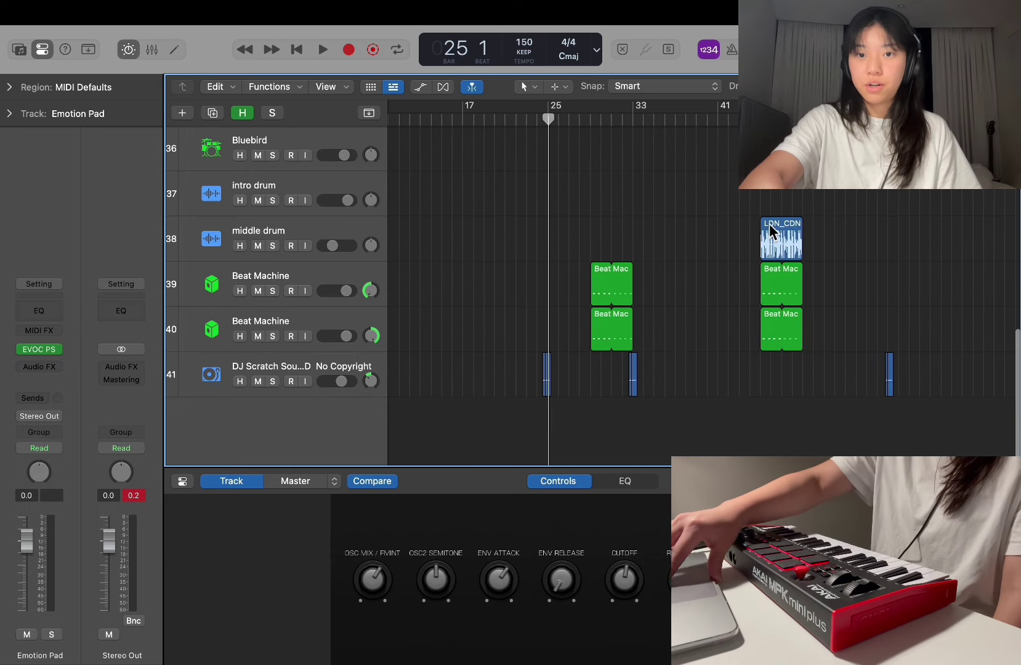
Step: Select the middle drum region and move the playhead to its start at bar 45
left_click(770, 232)
key("shift+Return")
key("super+Right")
key("super+Right")
key("super+Right")
key("super+Right")
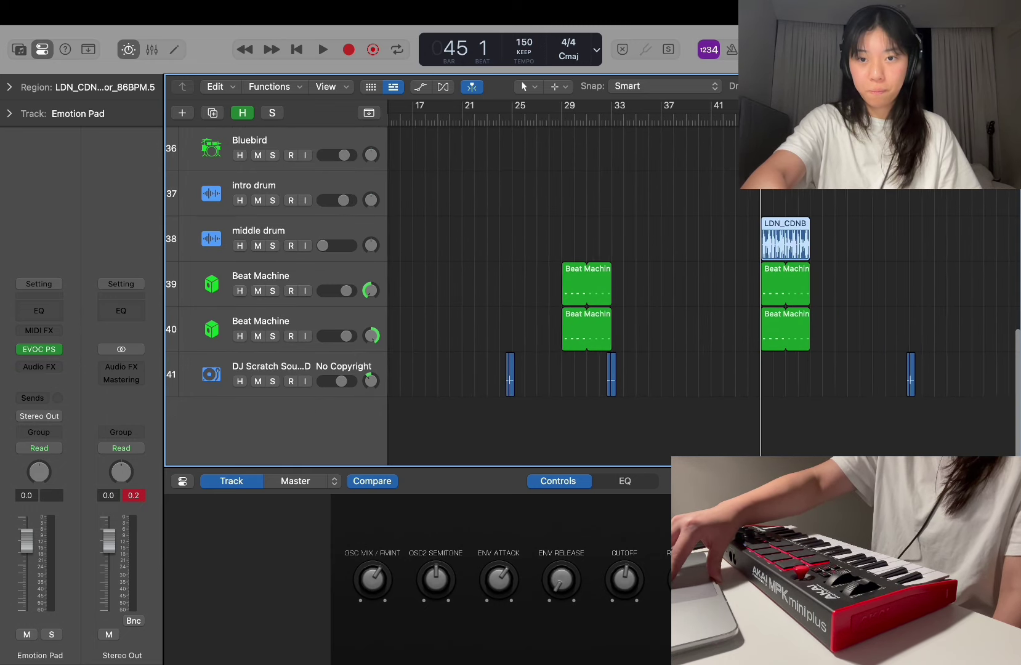
Step: Show track automation and bring the intro drum and middle drum automation lanes into view from bar 1
key("shift+super+a")
key("a")
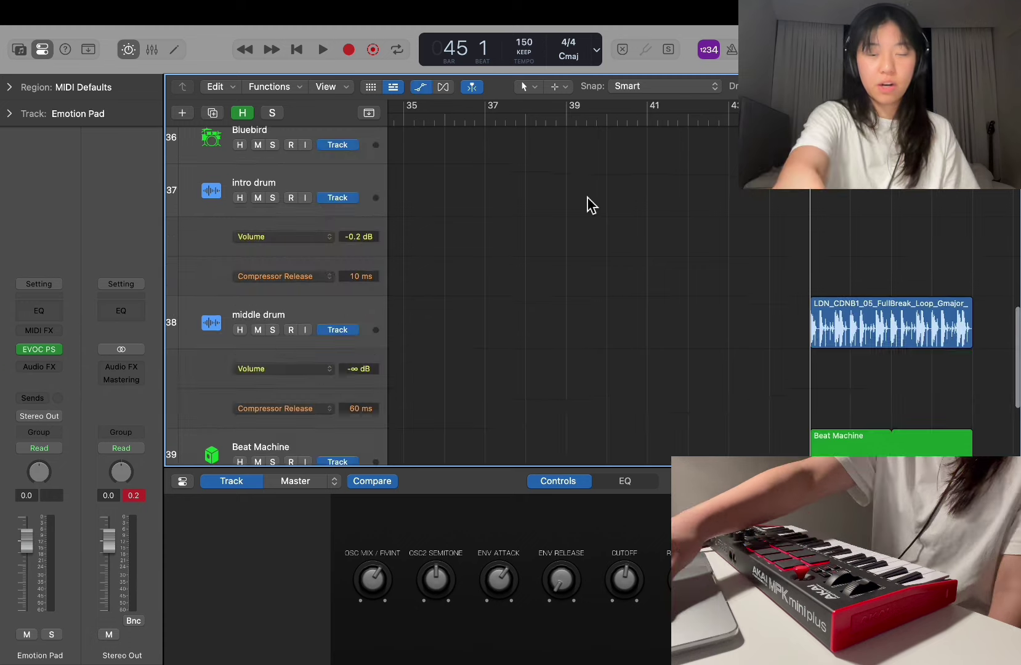
key("super+Left")
key("super+Left")
scroll(581, 267, "left", 3)
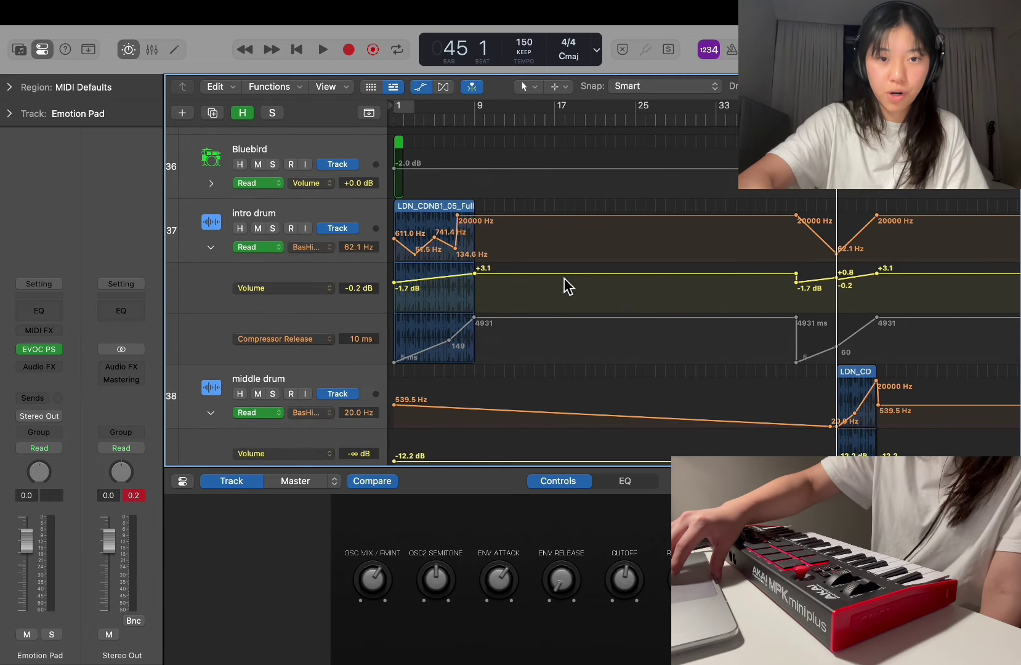
Step: Compare the filter, Volume and Compressor Release automation curves on the intro drum and middle drum tracks, including the changes around bar 45
scroll(407, 294, "down", 1)
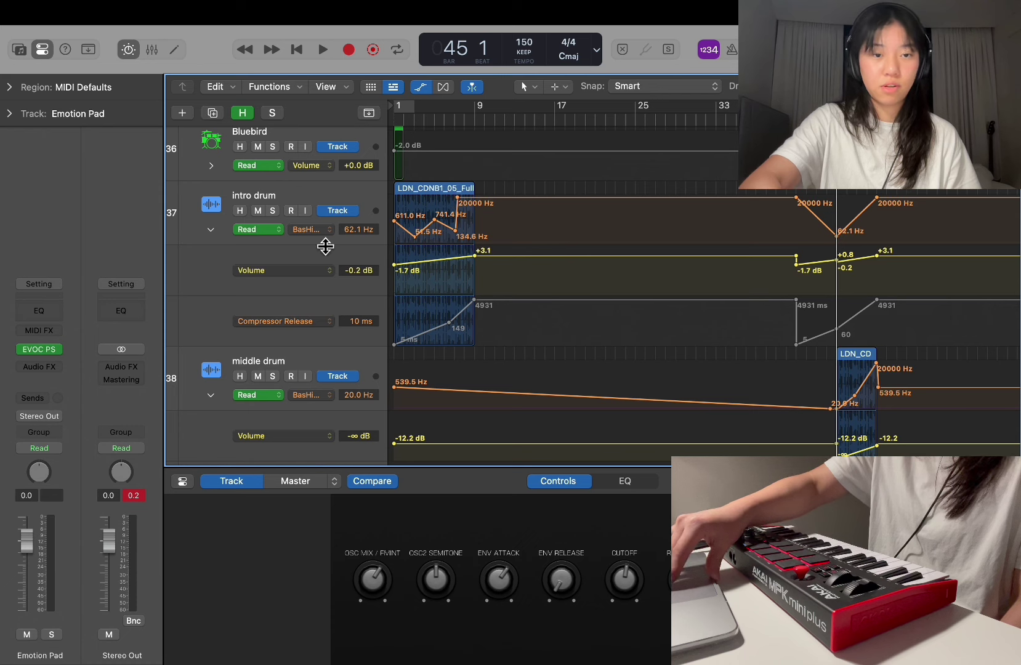
scroll(490, 238, "down", 5)
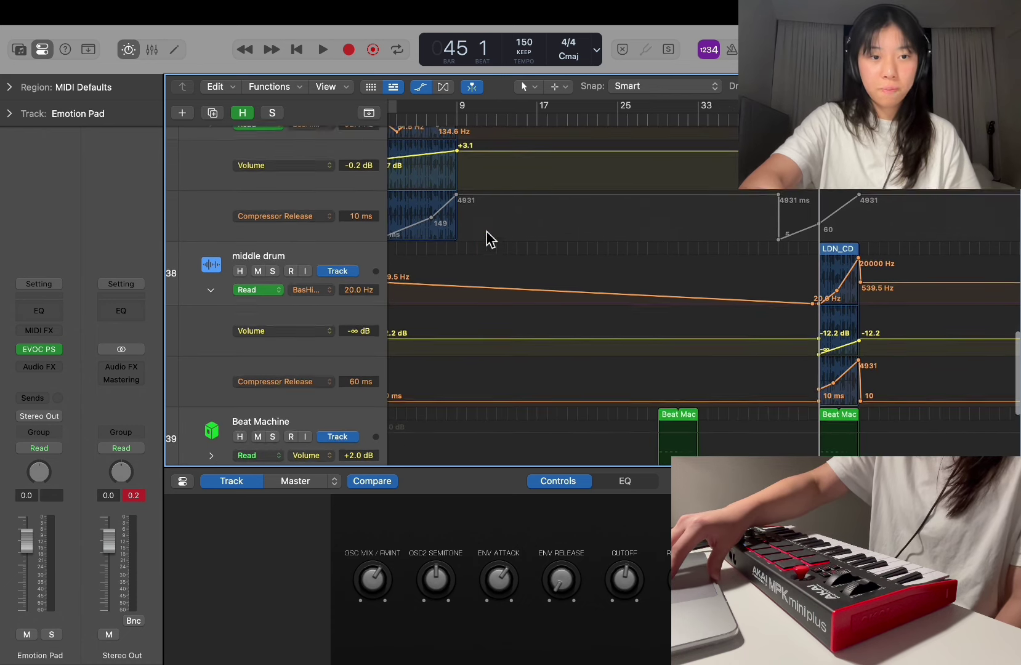
scroll(489, 239, "up", 3)
scroll(489, 239, "right", 3)
scroll(487, 232, "up", 5)
scroll(486, 231, "down", 8)
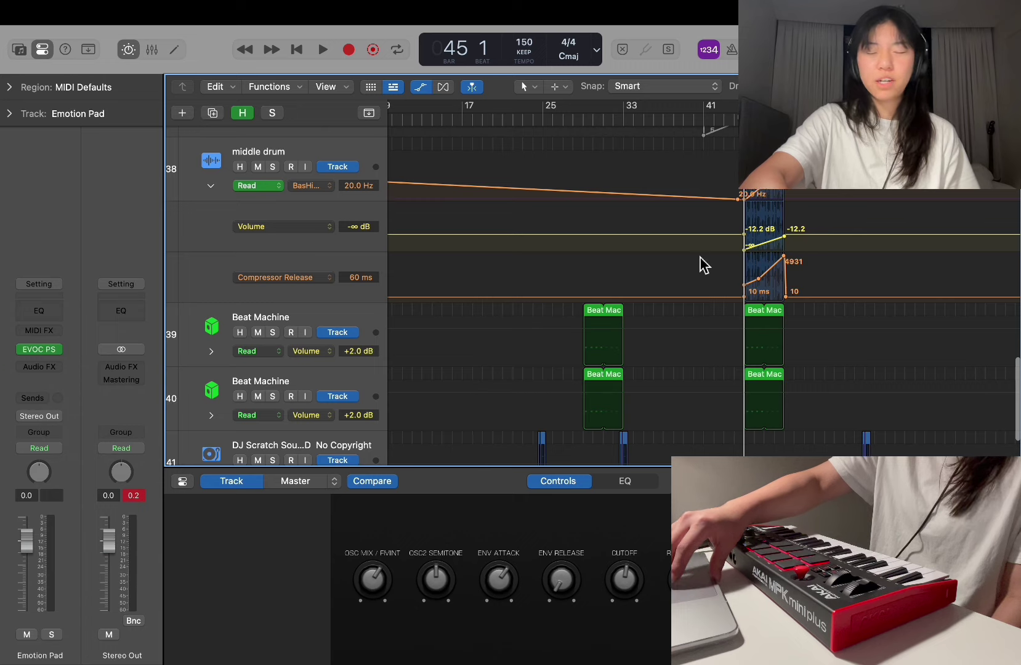
scroll(705, 265, "up", 15)
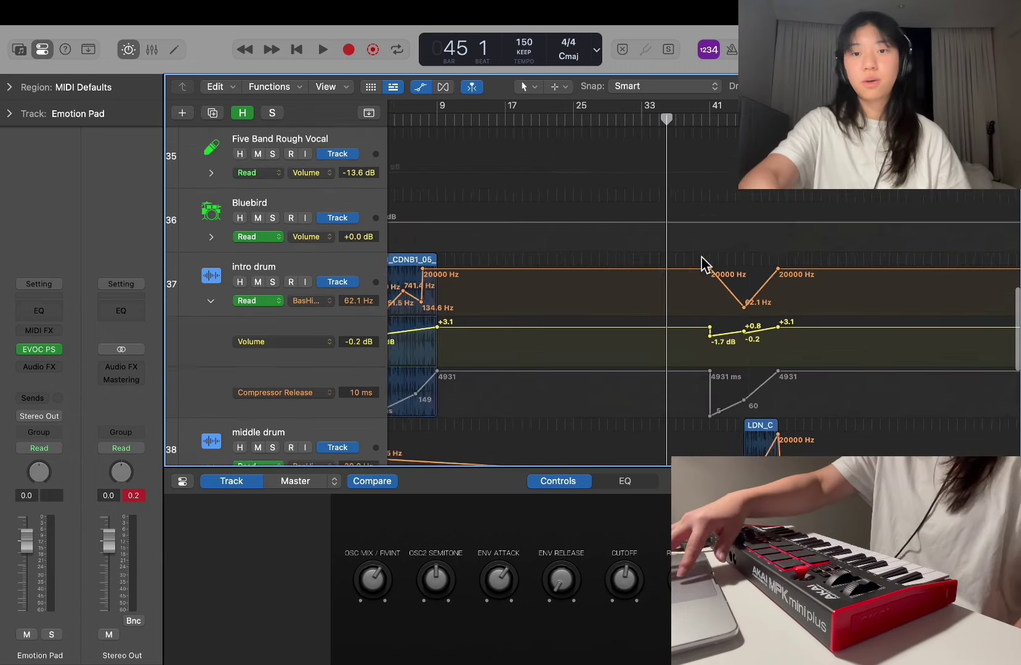
scroll(705, 265, "down", 12)
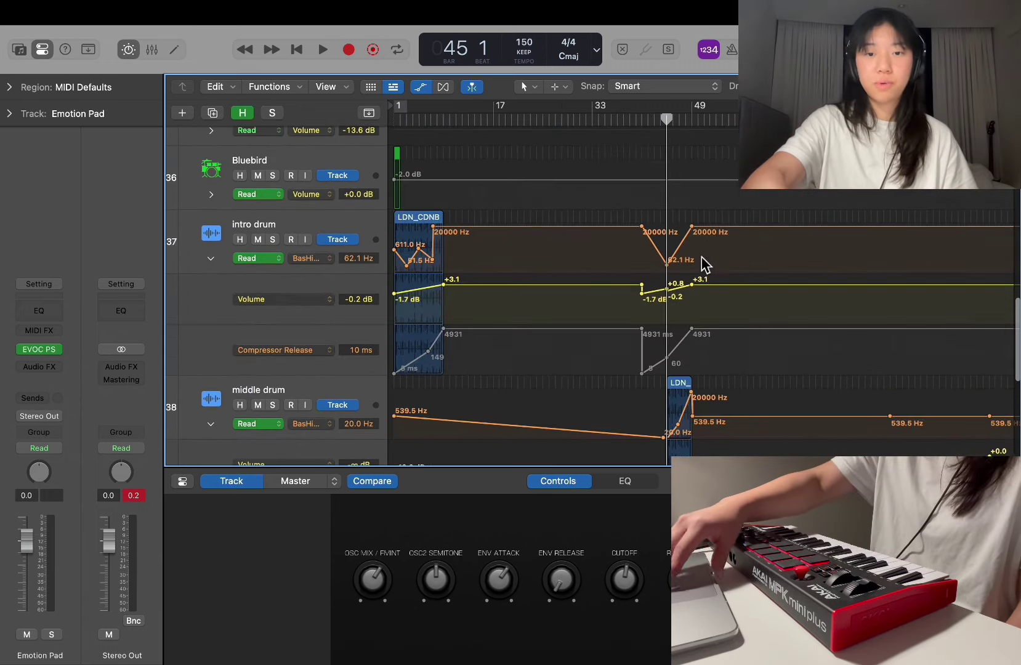
scroll(527, 273, "down", 1)
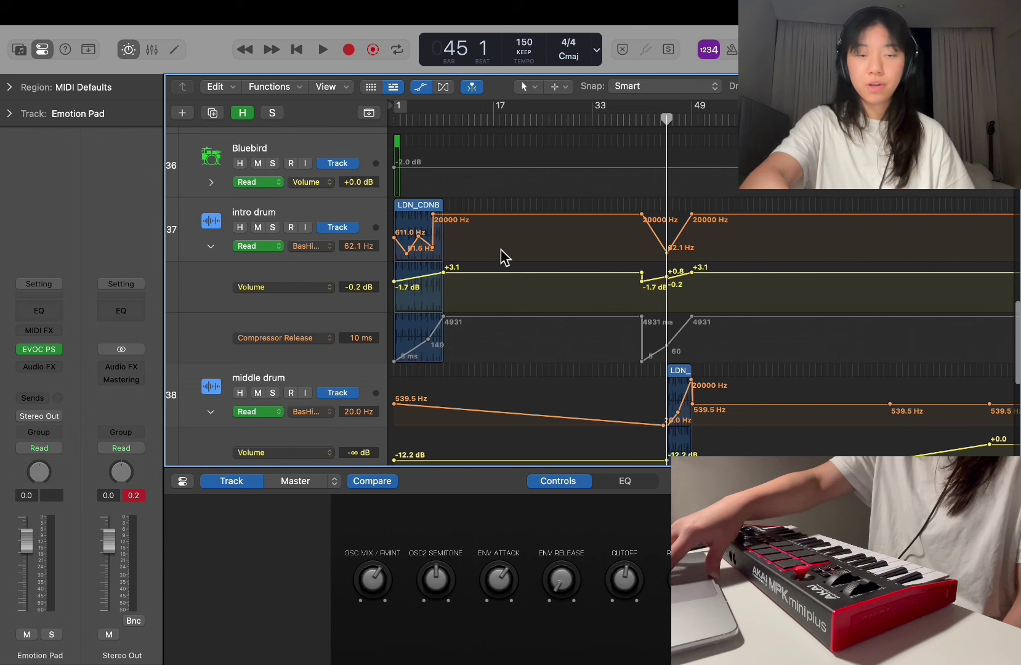
Step: Collapse the extra automation lanes of intro drum and middle drum, hide track automation, and clear the region selection
left_click(210, 247)
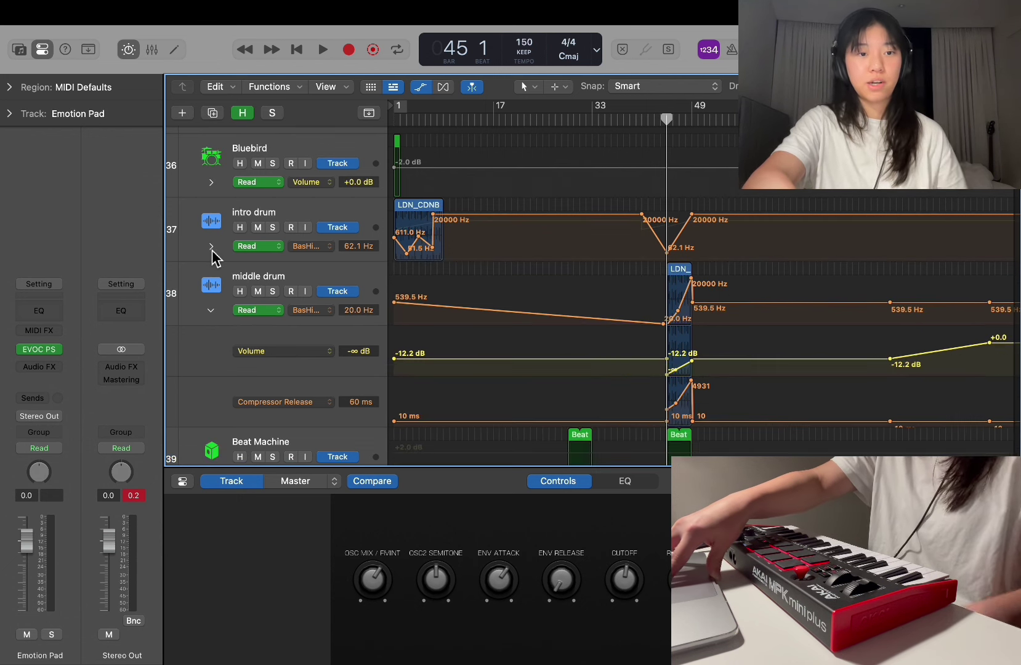
left_click(217, 320)
key("a")
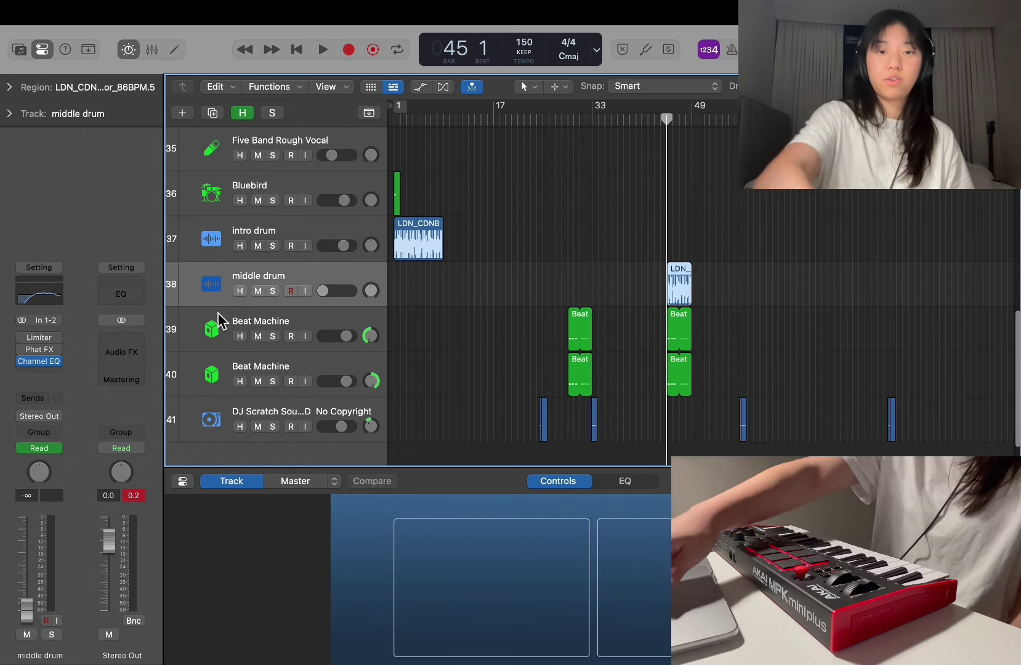
left_click(539, 200)
Step: Review the full track list from the acapella down to DJ Scratch, comparing region placement around bar 45
scroll(540, 205, "up", 10)
scroll(540, 205, "down", 7)
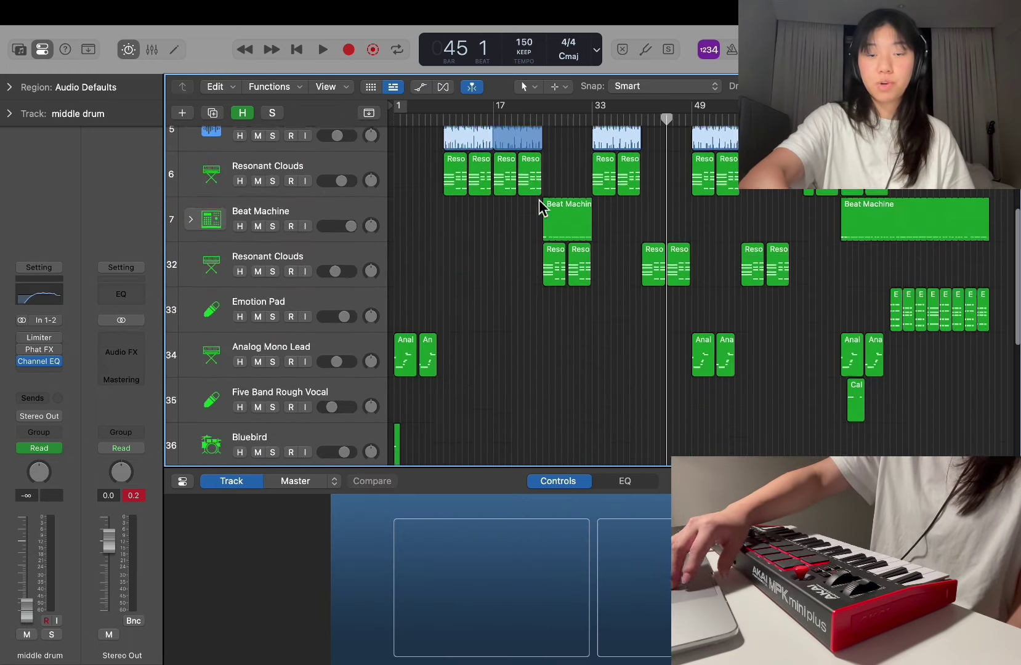
scroll(663, 267, "up", 15)
scroll(663, 267, "down", 2)
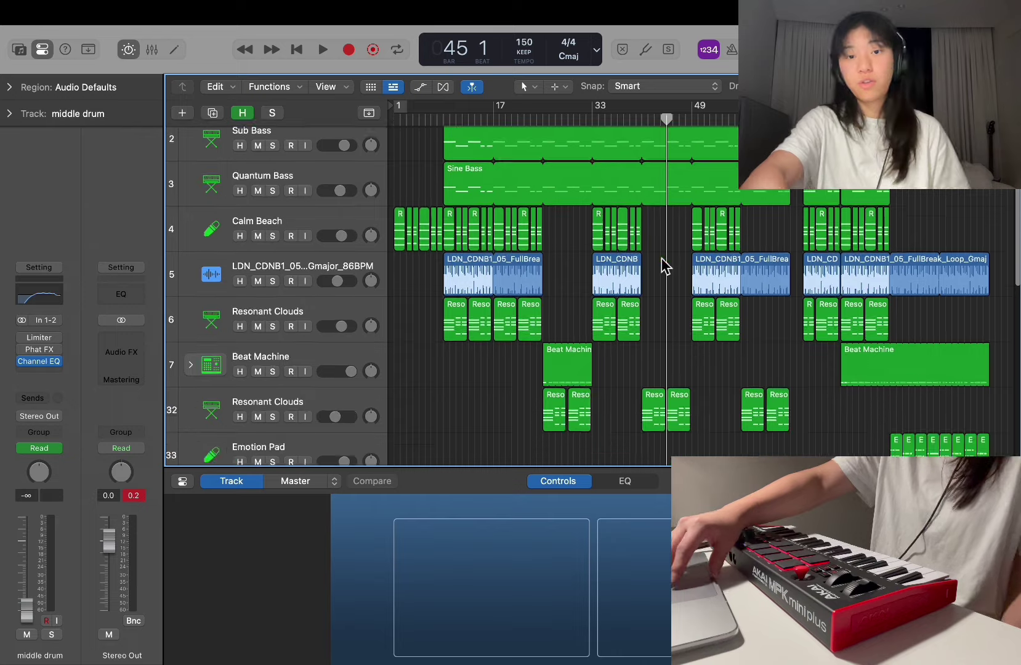
scroll(631, 264, "down", 8)
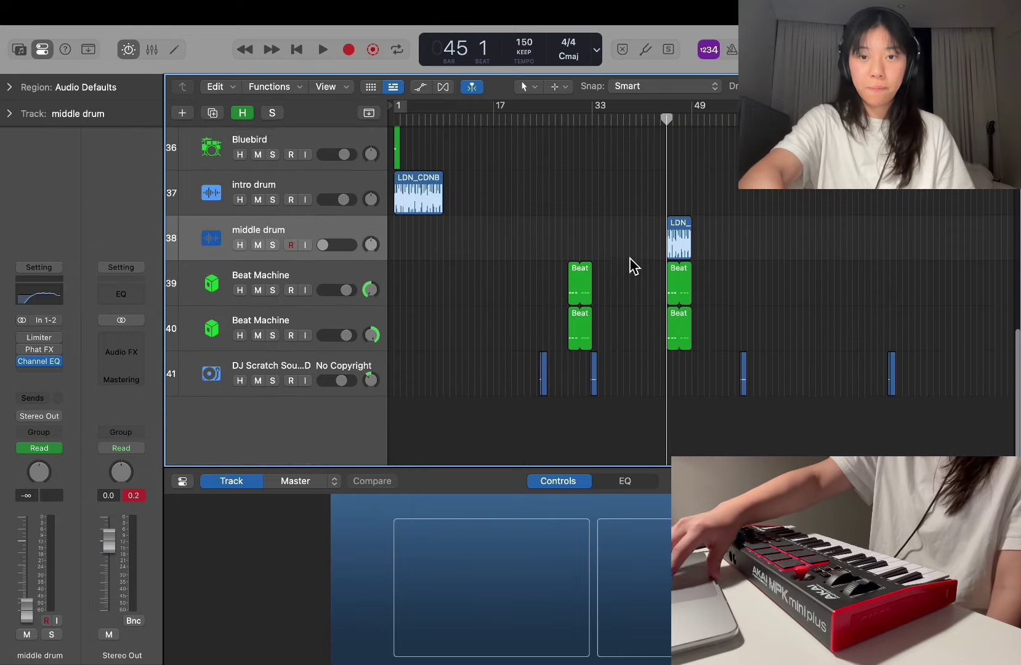
scroll(631, 265, "up", 8)
scroll(631, 265, "up", 2)
Step: Return the playhead to bar 1 and hide the Smart Controls so more tracks of the arrangement fit on screen
left_click(394, 118)
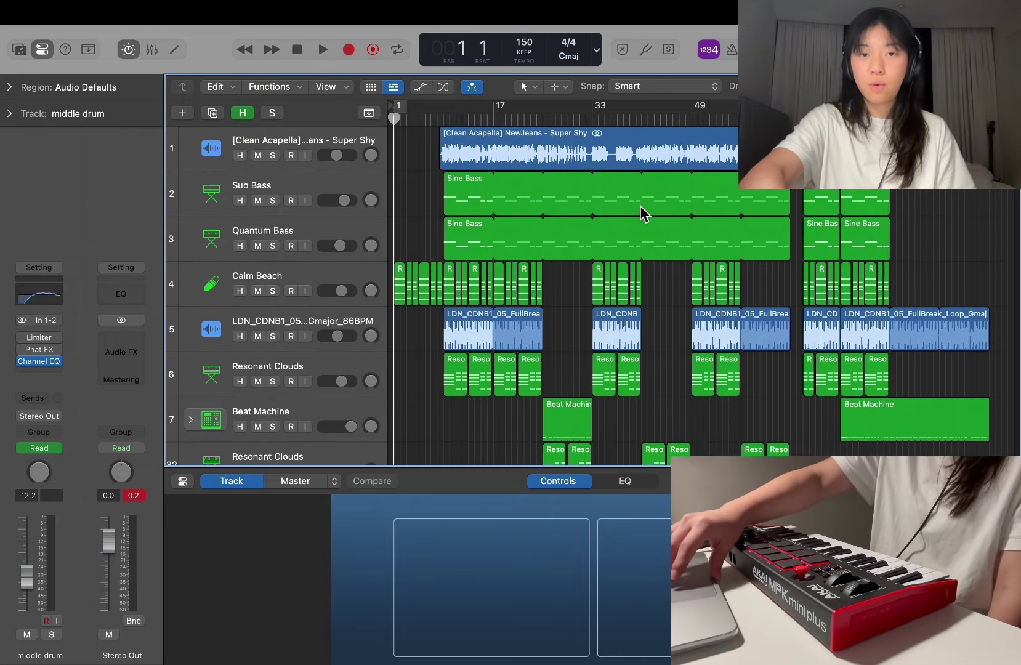
scroll(643, 212, "down", 2)
scroll(643, 212, "up", 2)
key("b")
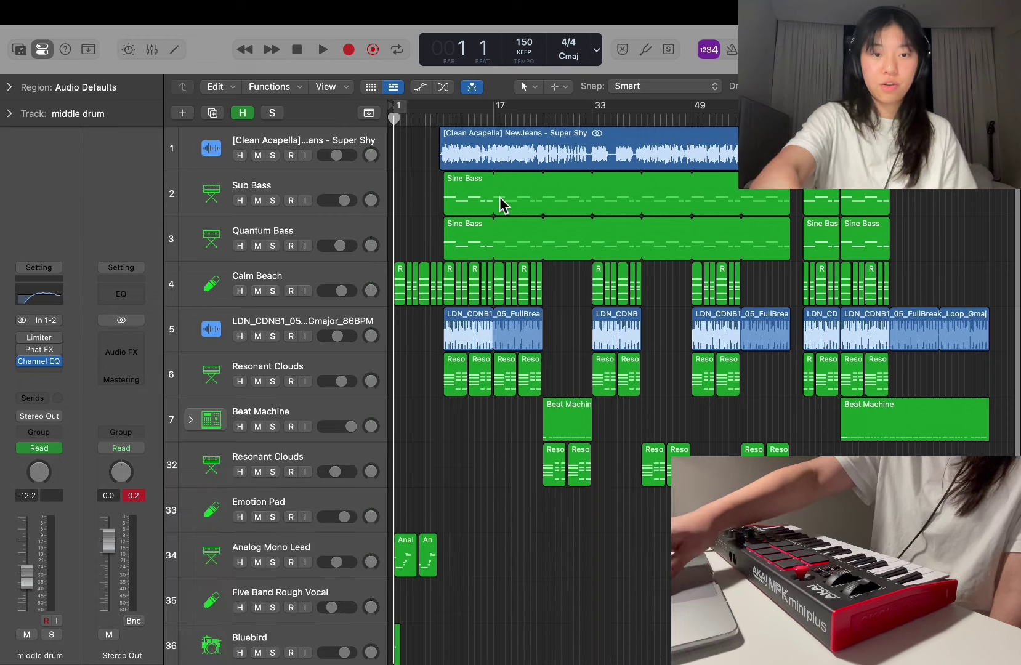
scroll(499, 205, "down", 1)
scroll(500, 205, "up", 1)
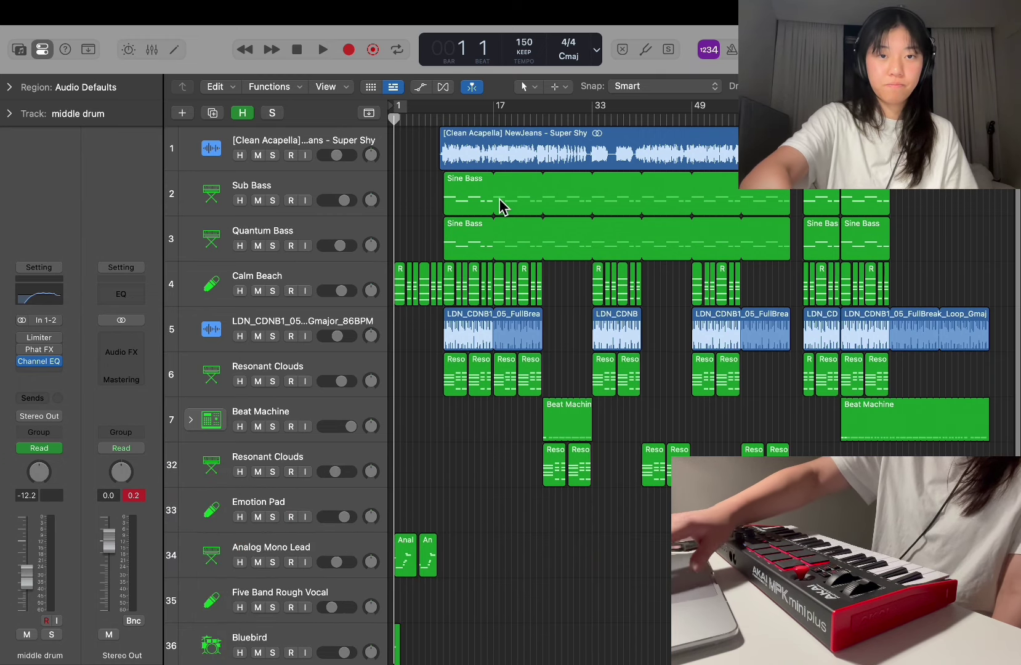
Step: Play the finished arrangement from bar 1, following the upper and lower tracks as their regions come in
key("space")
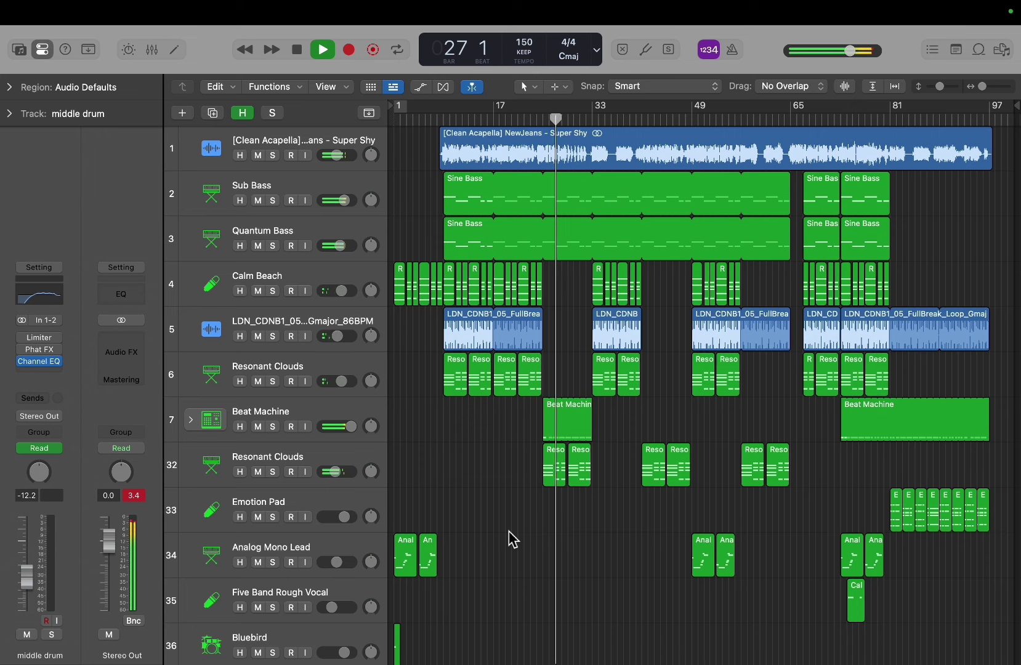
scroll(513, 539, "down", 3)
scroll(513, 540, "down", 2)
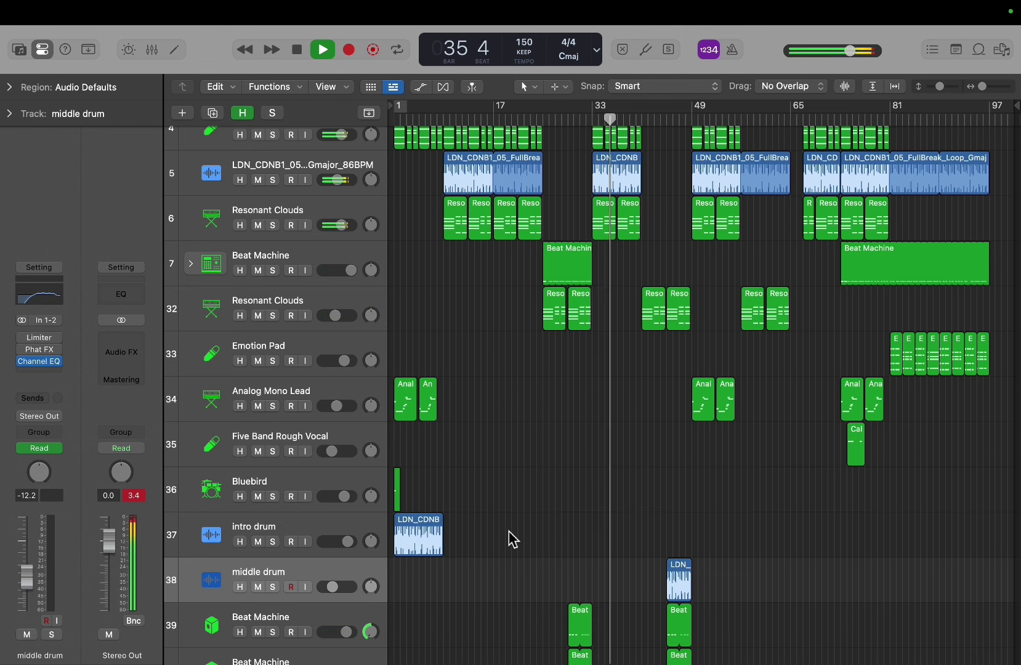
scroll(513, 539, "down", 5)
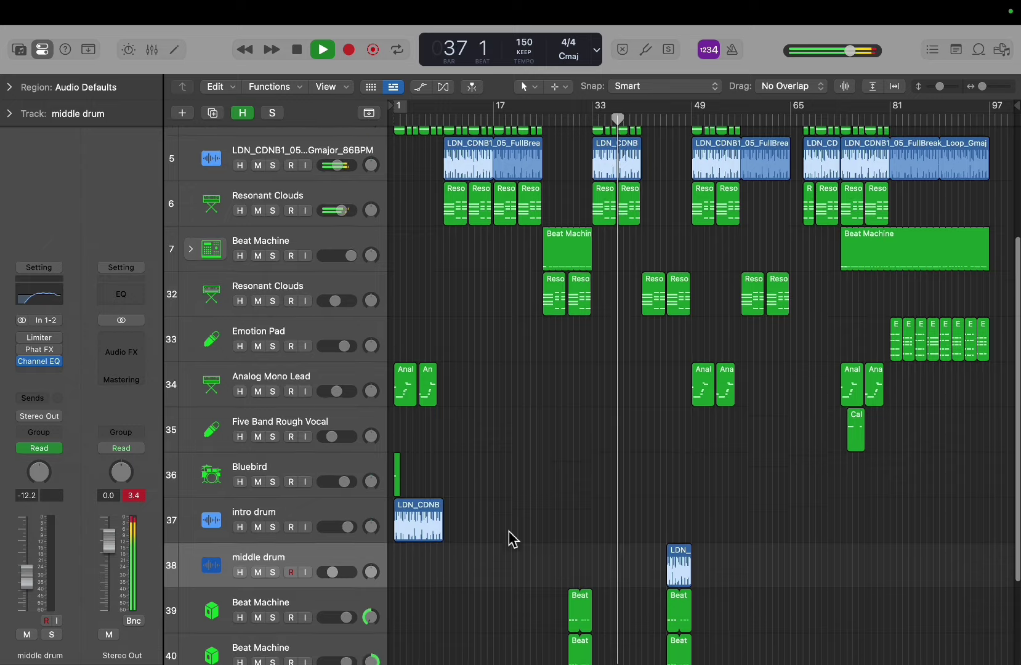
scroll(513, 539, "up", 8)
scroll(513, 539, "up", 2)
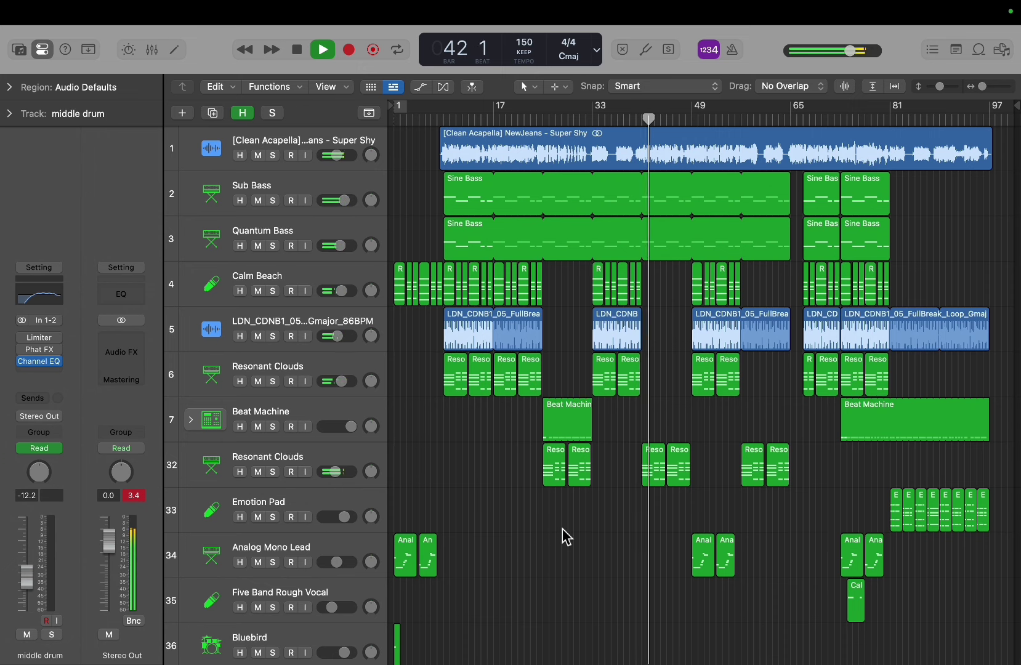
scroll(567, 537, "down", 6)
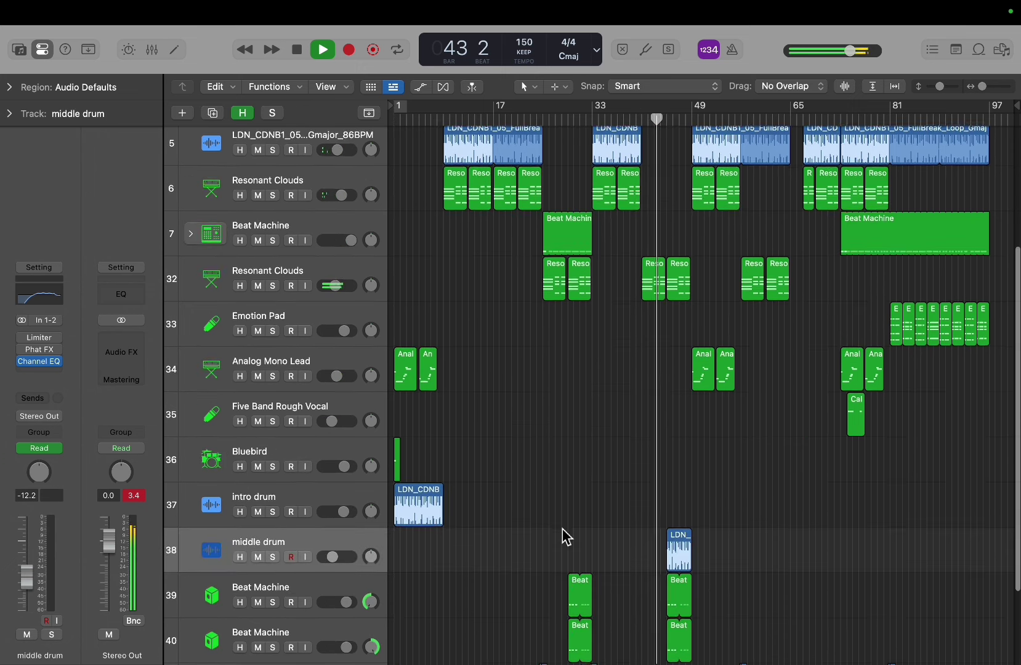
scroll(567, 537, "up", 5)
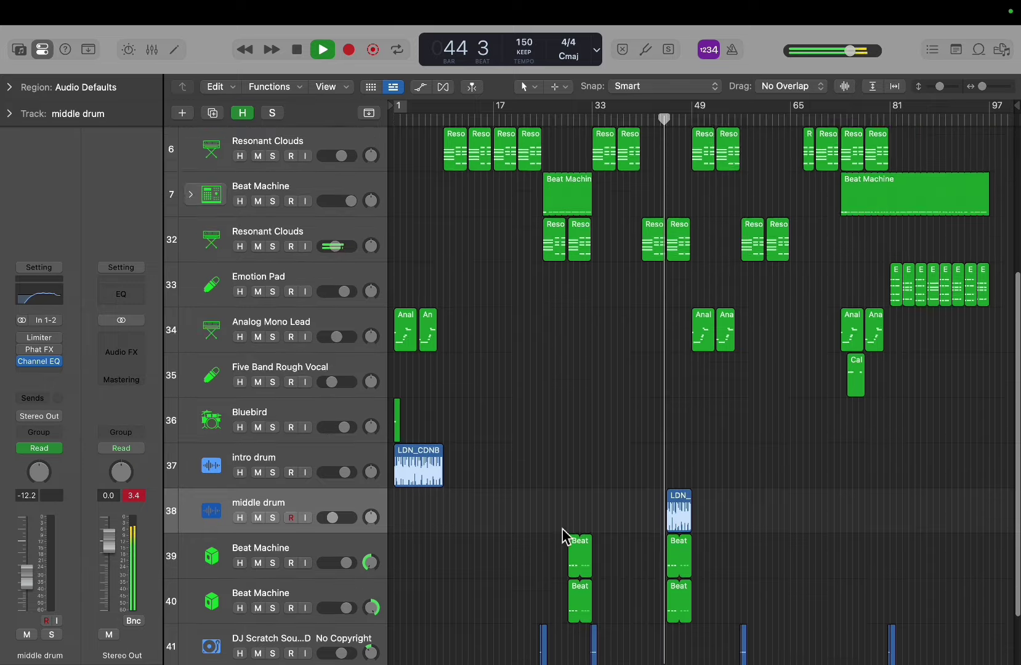
scroll(567, 537, "up", 2)
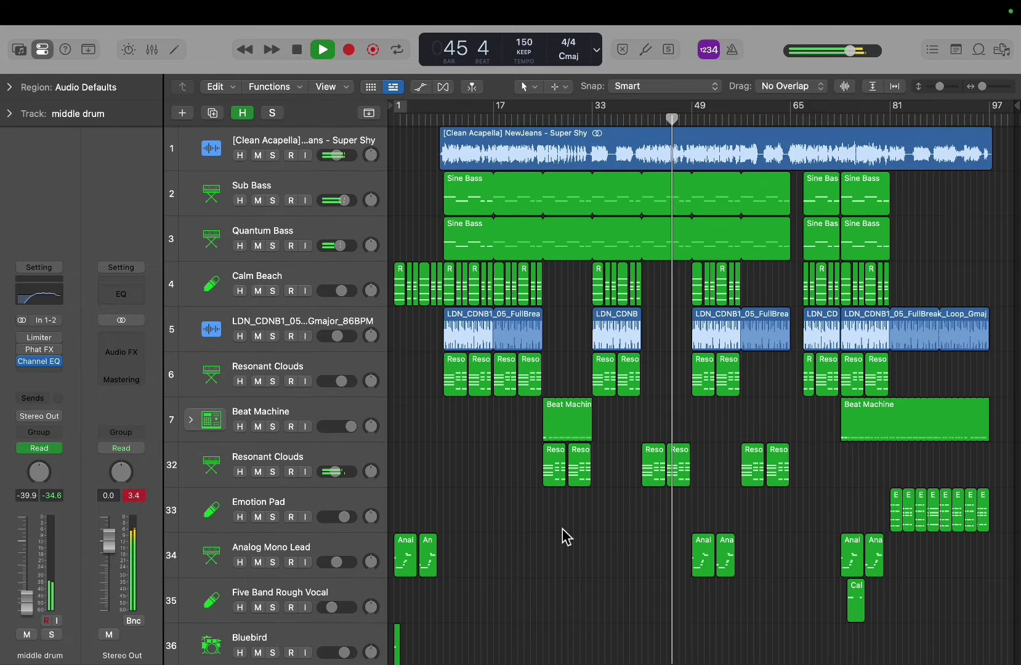